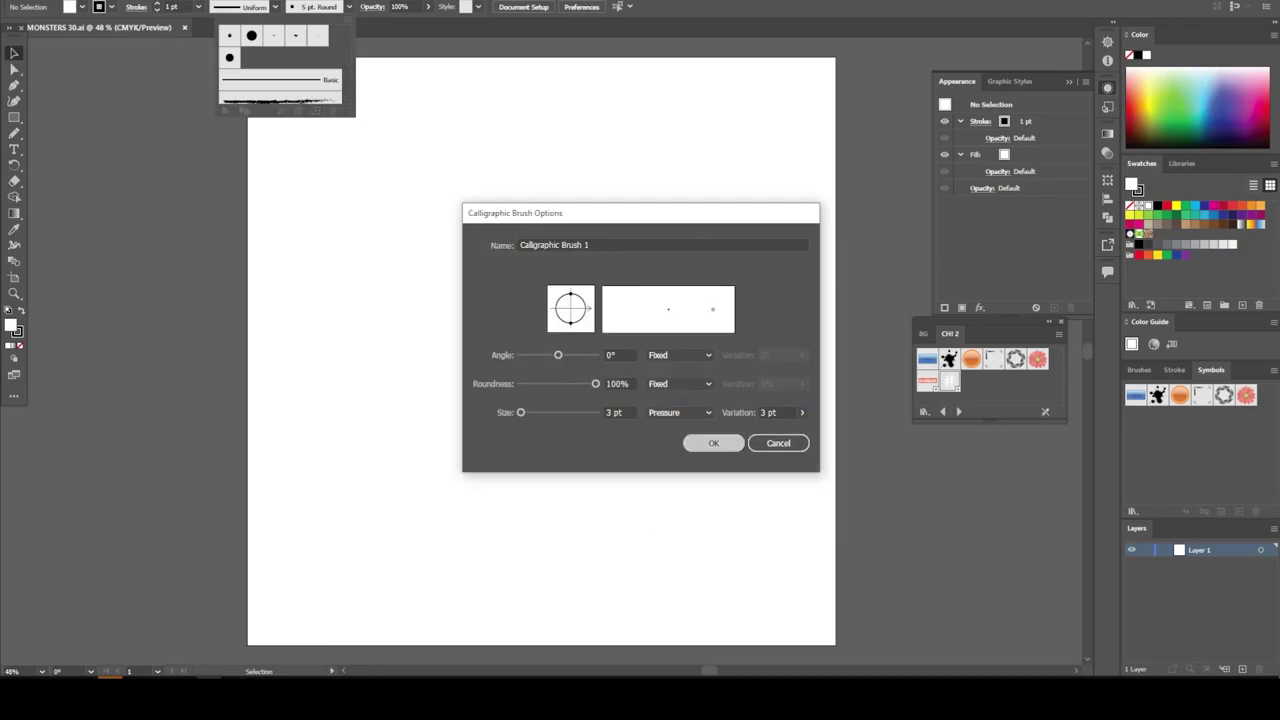
# - Confirm the new Calligraphic Brush 1 and paint a test stroke with the Paintbrush
pyautogui.click(713, 443)
pyautogui.click(14, 133)
pyautogui.click(81, 133)
pyautogui.moveTo(200, 137); pyautogui.dragTo(166, 218)
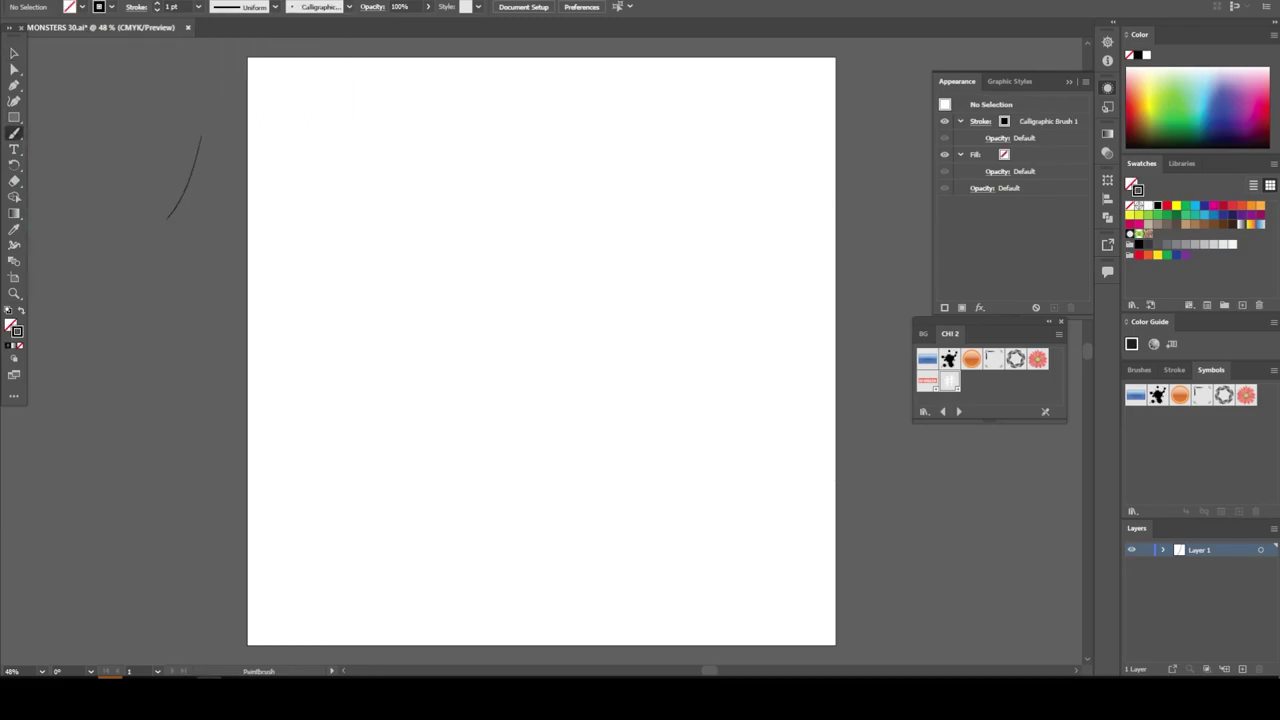
# - Set the stroke weight to 6 pt and paint a pink test stroke beside the artboard
pyautogui.click(198, 7)
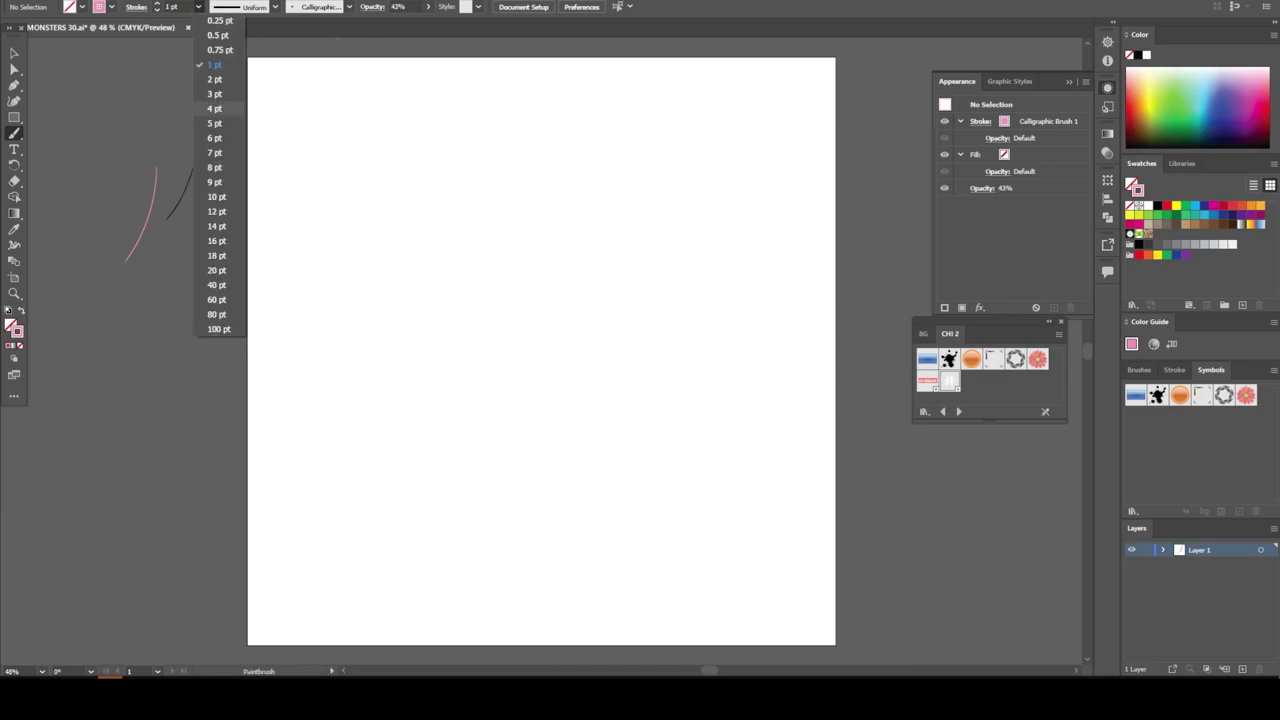
pyautogui.click(215, 178)
pyautogui.moveTo(195, 143); pyautogui.dragTo(152, 222)
pyautogui.hotkey('ctrl', '+')
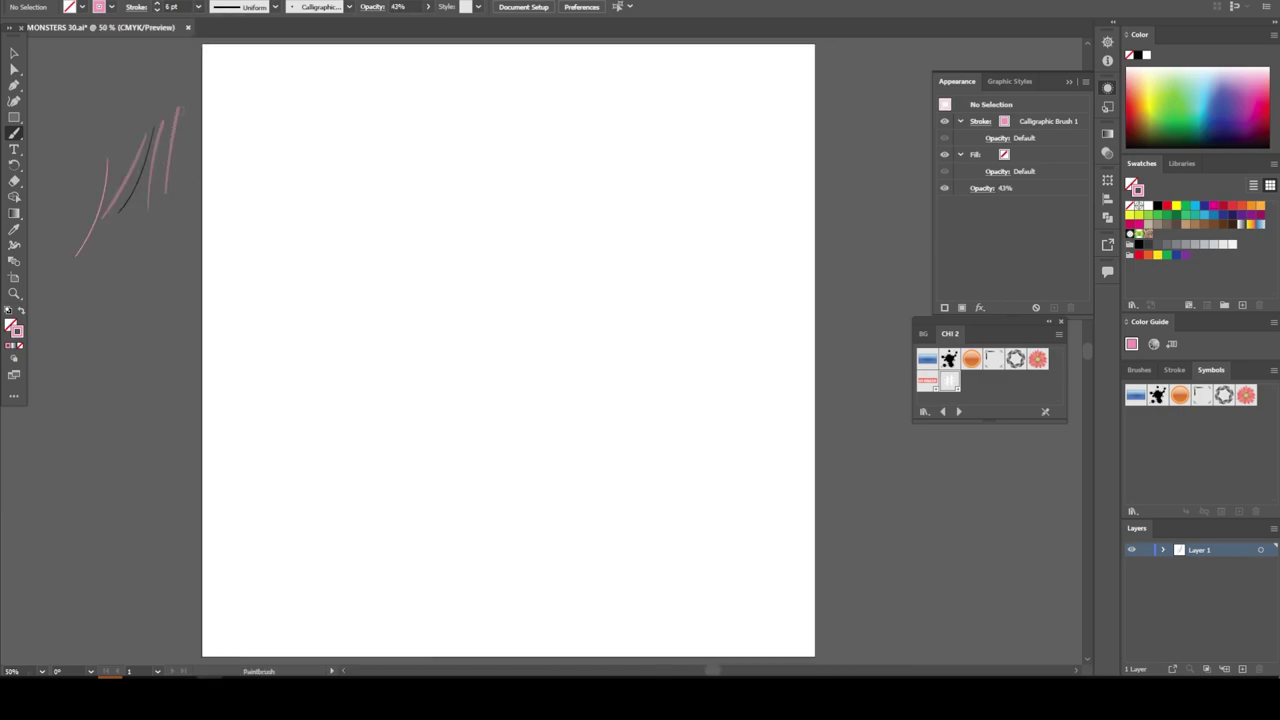
# - Sketch the wide mouth curves and Alt-drag a copy of the eye circle to the left
pyautogui.moveTo(692, 359)
pyautogui.mouseDown()
pyautogui.moveTo(264, 388)
pyautogui.moveTo(800, 378)
pyautogui.moveTo(216, 396)
pyautogui.mouseUp()
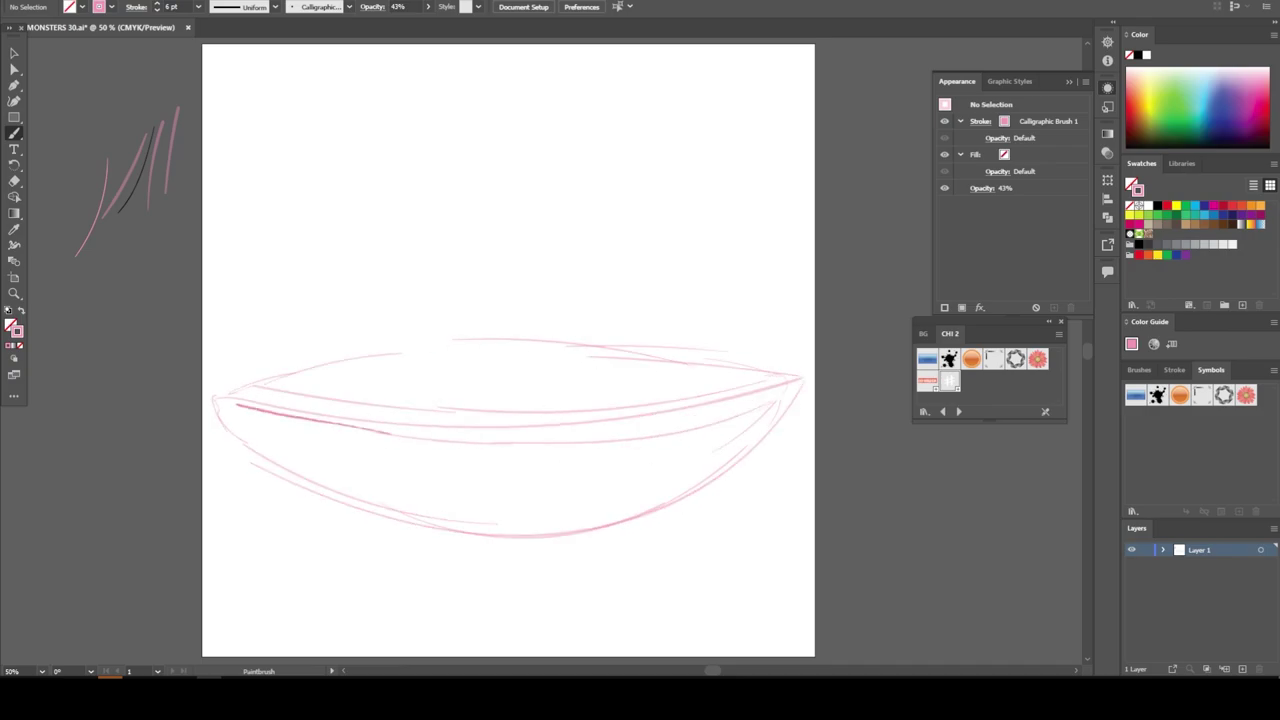
pyautogui.moveTo(522, 508); pyautogui.dragTo(740, 438)
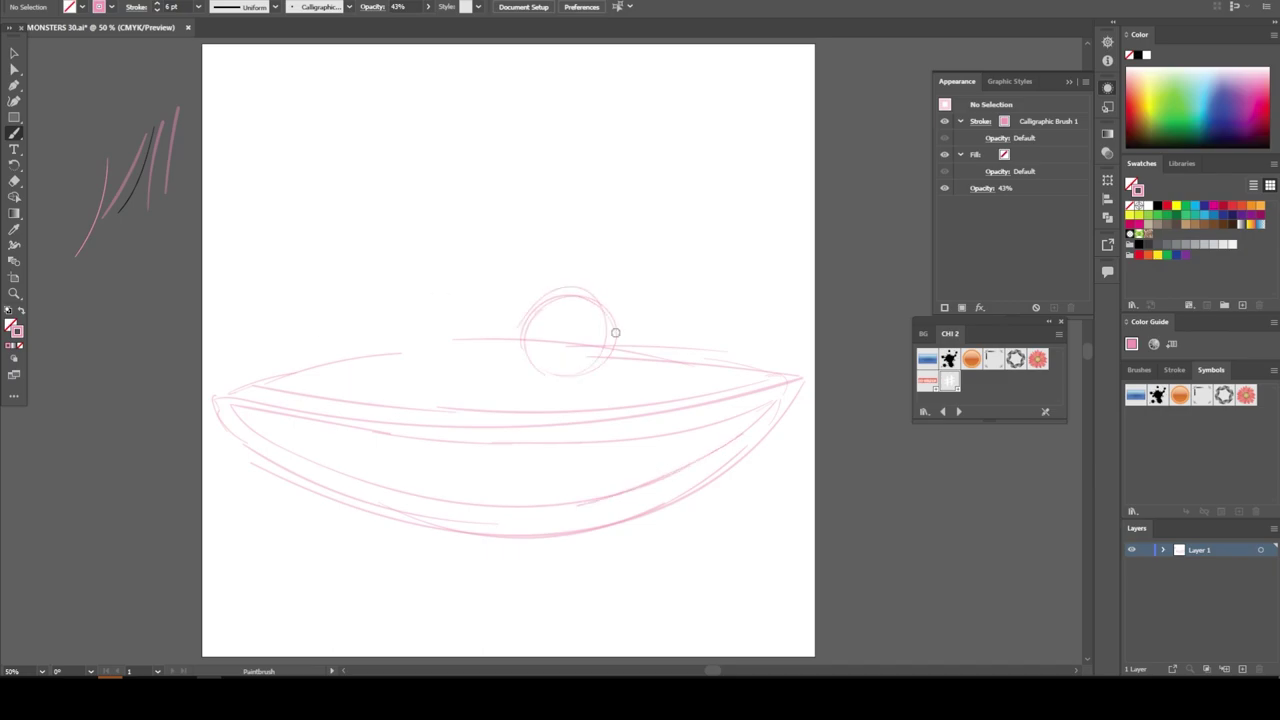
pyautogui.click(567, 289)
pyautogui.moveTo(517, 285)
pyautogui.mouseDown()
pyautogui.moveTo(530, 280)
pyautogui.moveTo(421, 294)
pyautogui.mouseUp()
# - Scale the whole face sketch smaller, nudge it into place, and select the right ear
pyautogui.moveTo(205, 214); pyautogui.dragTo(805, 560)
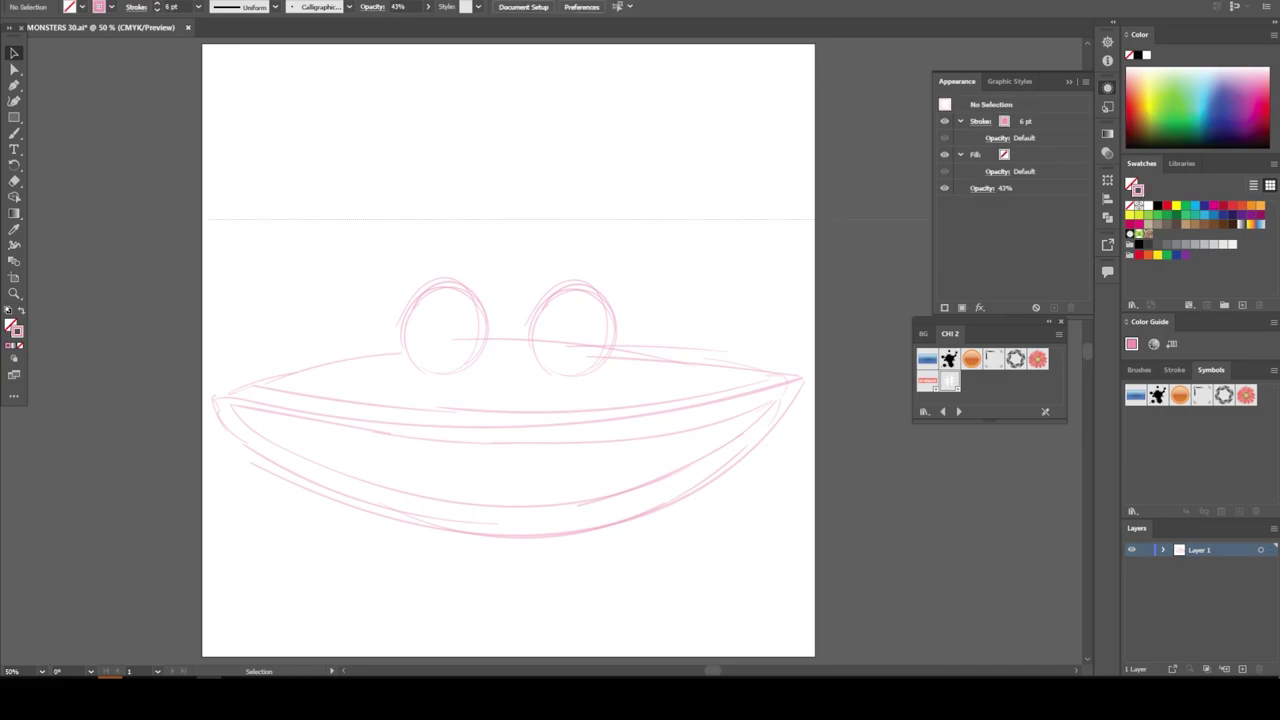
pyautogui.moveTo(806, 266); pyautogui.dragTo(736, 293)
pyautogui.moveTo(616, 414); pyautogui.dragTo(640, 395)
pyautogui.hotkey('ctrl', 'shift', 'a')
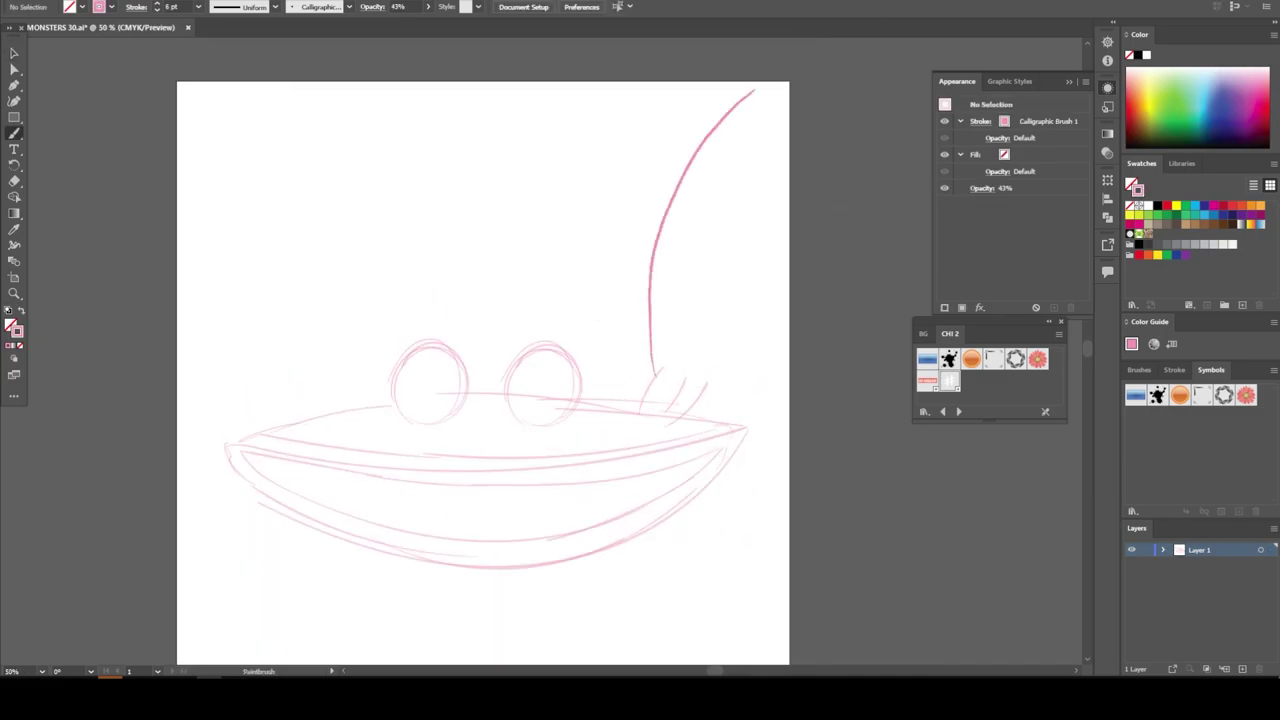
pyautogui.scroll(1, 582, 360)
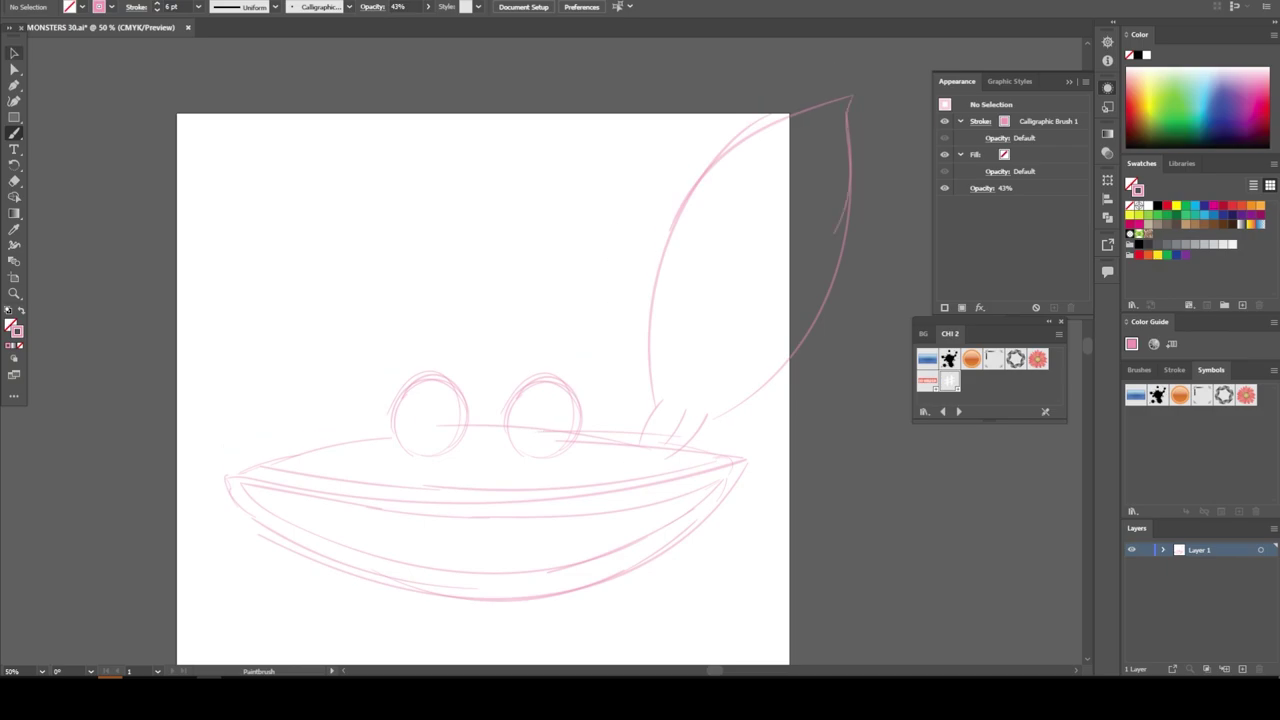
pyautogui.press('v')
pyautogui.click(652, 300)
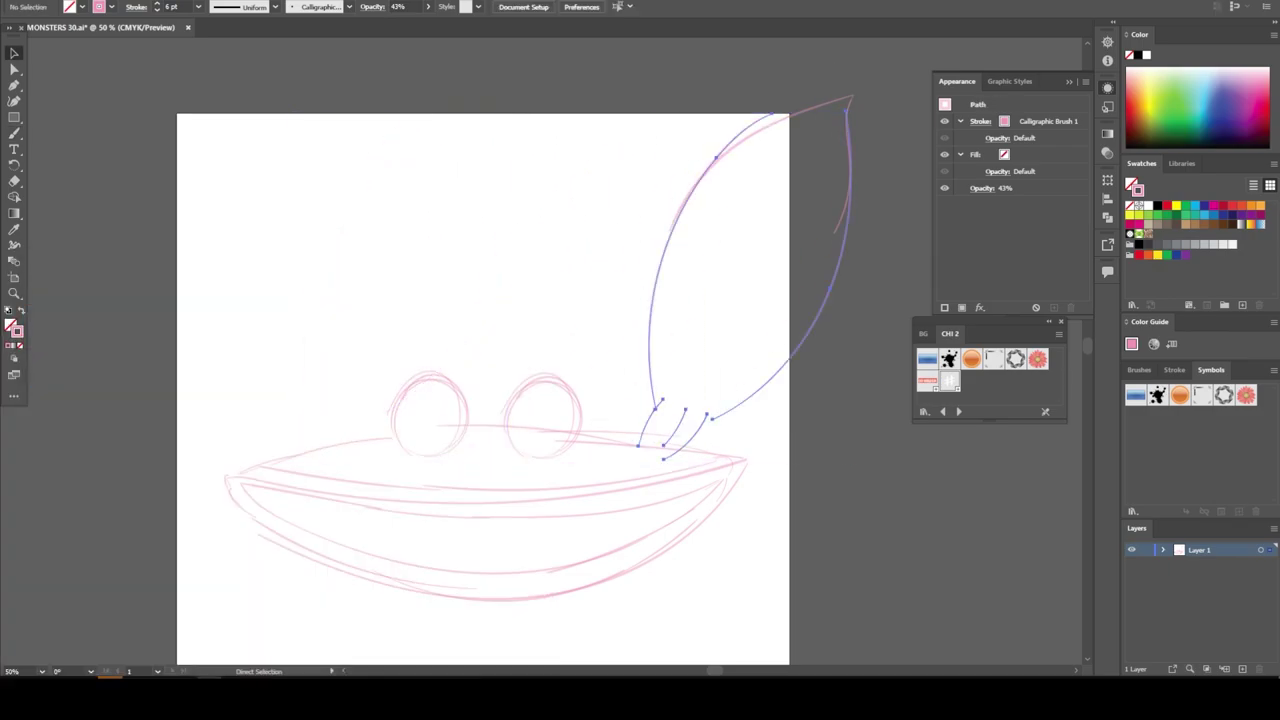
# - Copy the ear, reflect the copy, and place it beside the left eye
pyautogui.click(652, 380)
pyautogui.moveTo(650, 350); pyautogui.dragTo(275, 330)
pyautogui.rightClick(336, 166)
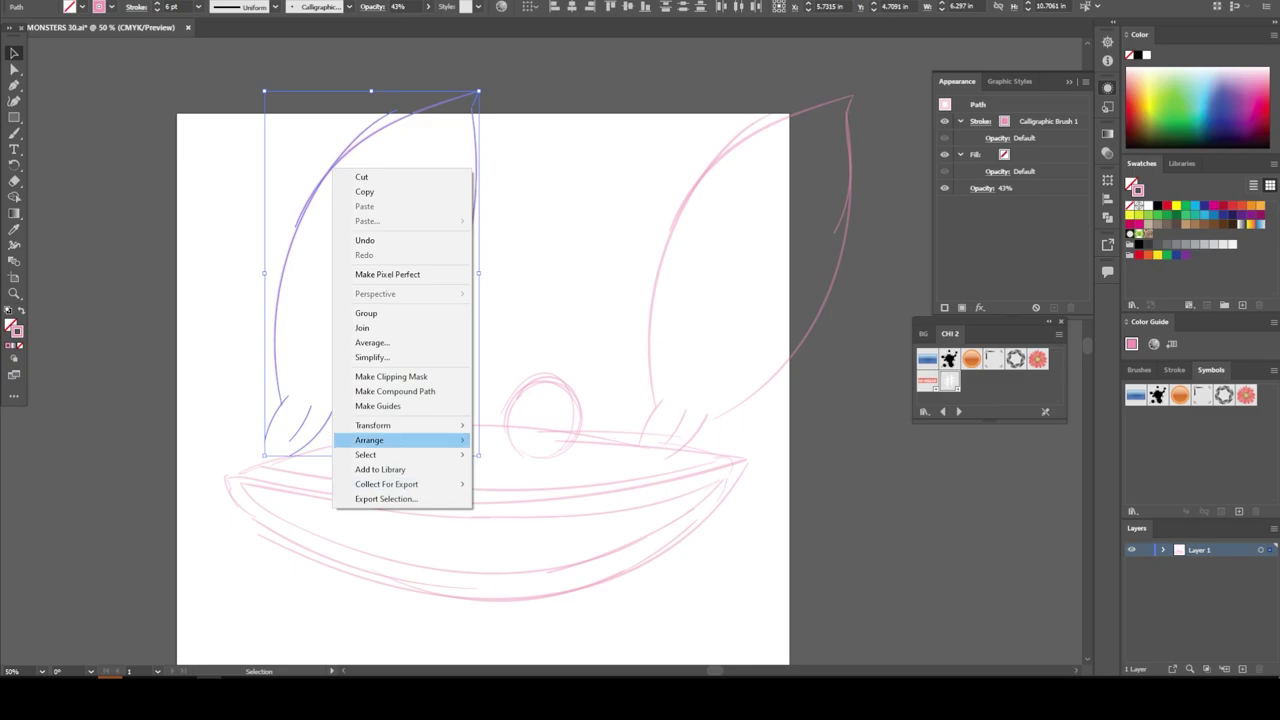
pyautogui.click(520, 480)
pyautogui.click(651, 414)
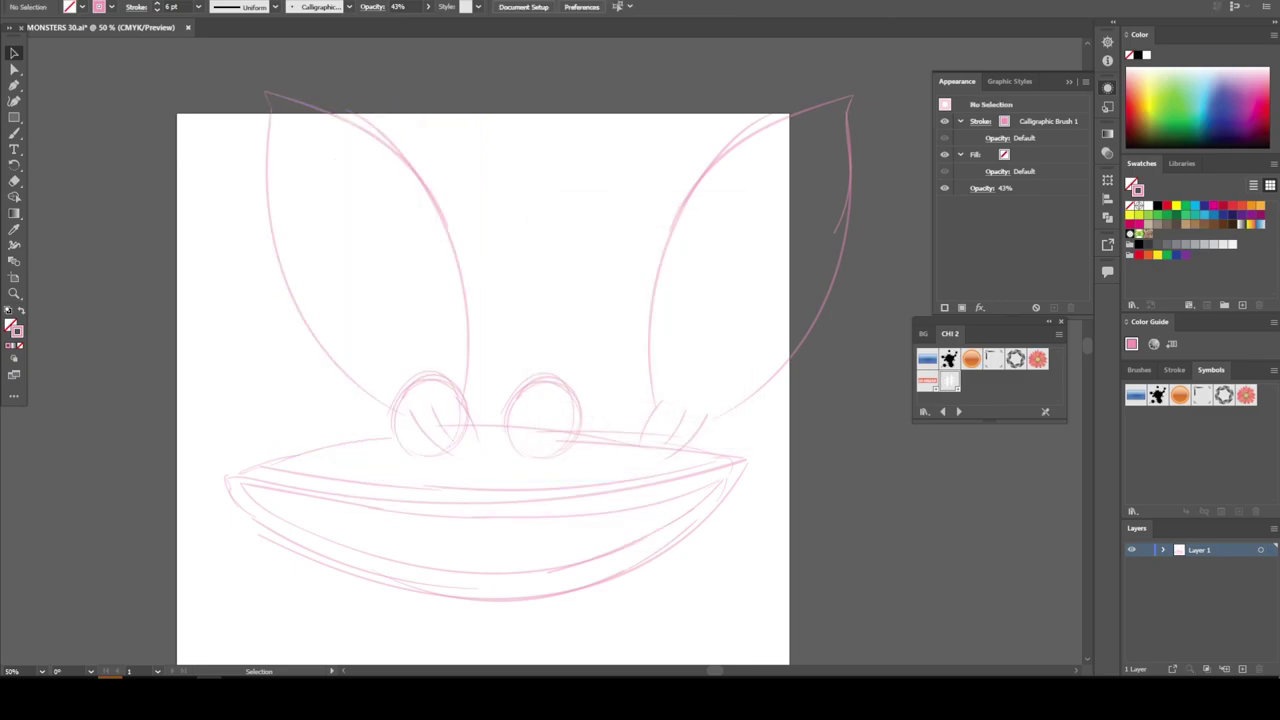
pyautogui.rightClick(458, 228)
pyautogui.click(520, 480)
pyautogui.click(651, 414)
pyautogui.moveTo(430, 440); pyautogui.dragTo(348, 450)
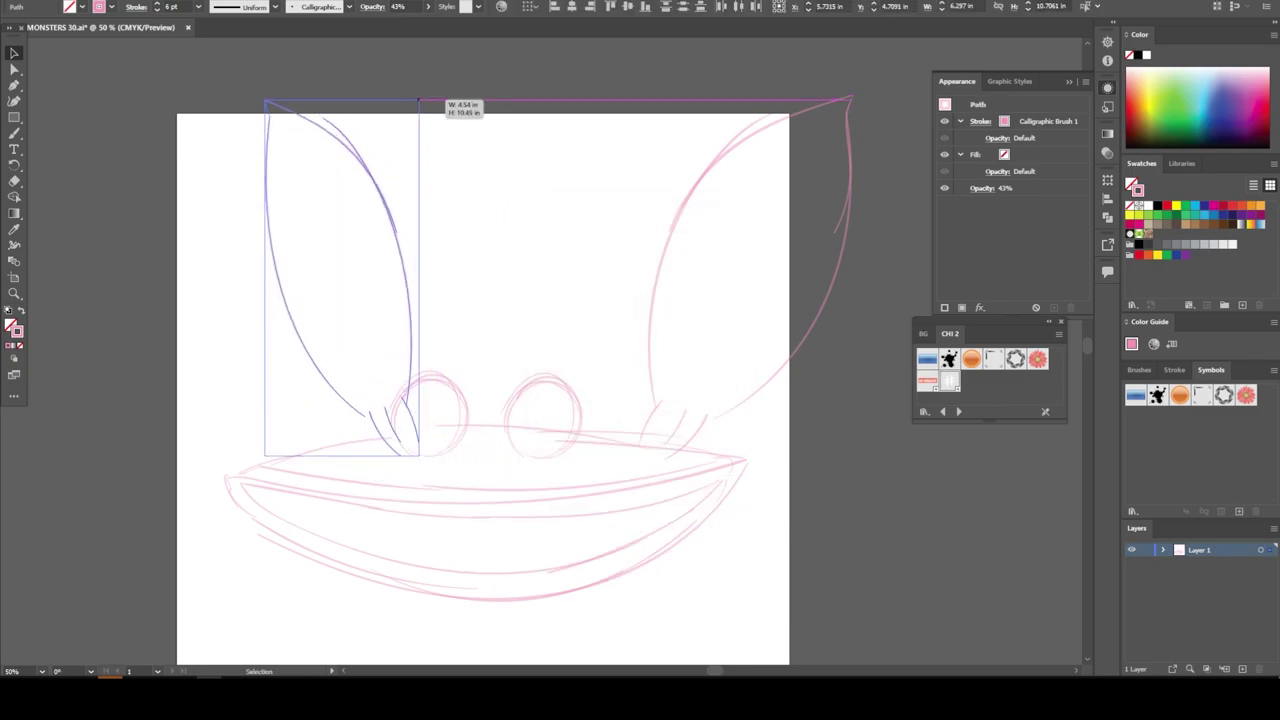
pyautogui.moveTo(258, 463); pyautogui.dragTo(353, 452)
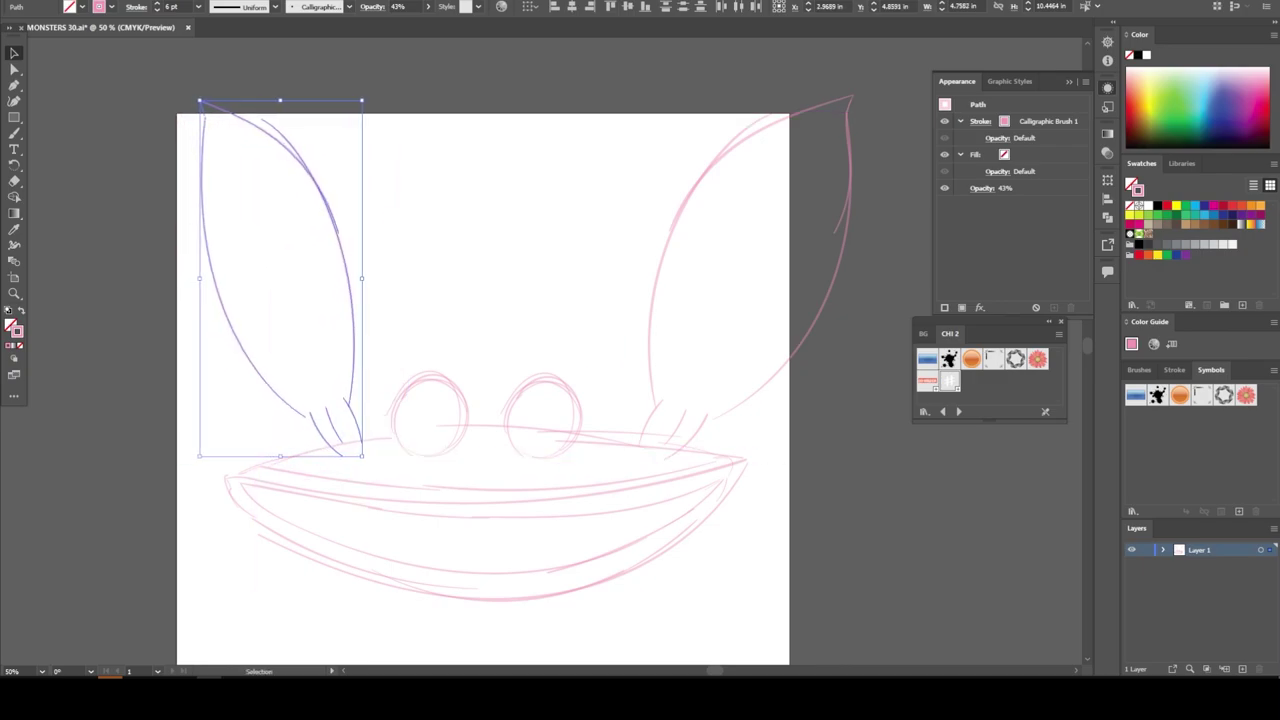
pyautogui.hotkey('ctrl', 'shift', 'a')
# - Pull the mouth's left end inward and nudge the right ear slightly left
pyautogui.click(260, 470)
pyautogui.moveTo(223, 437); pyautogui.dragTo(250, 437)
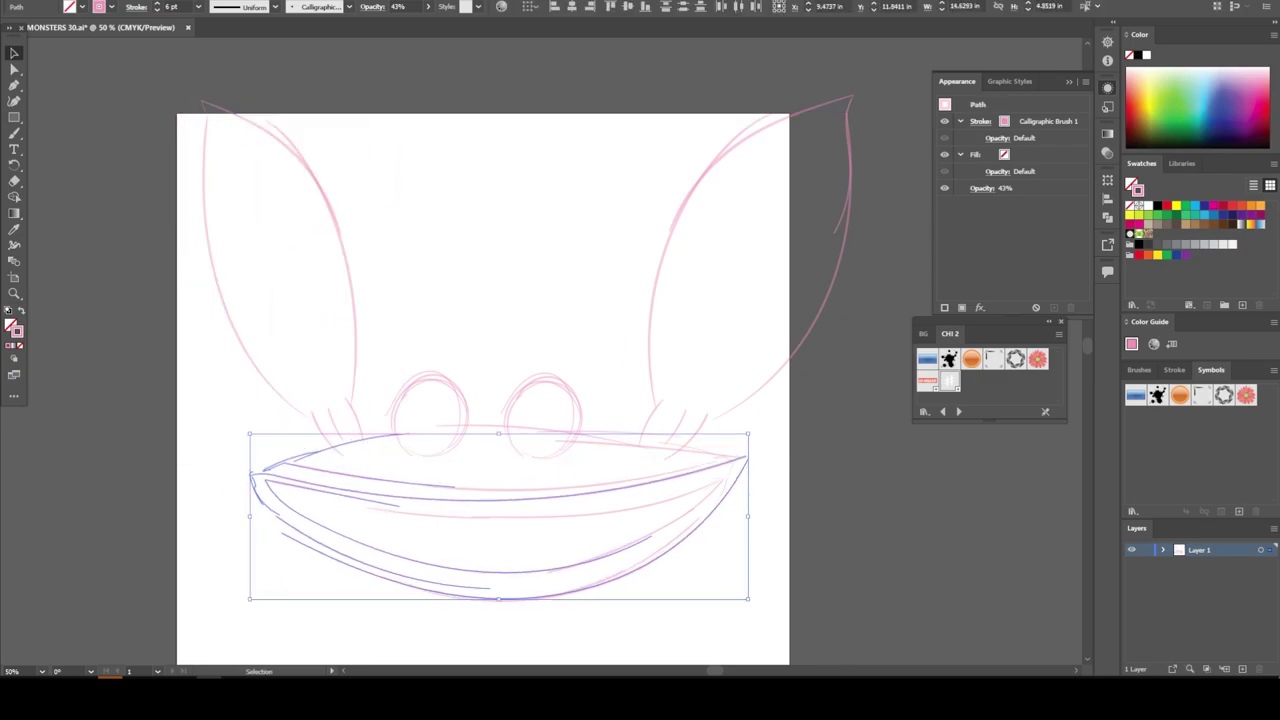
pyautogui.hotkey('ctrl', 'shift', 'a')
pyautogui.moveTo(786, 421); pyautogui.dragTo(632, 309)
pyautogui.click(848, 200)
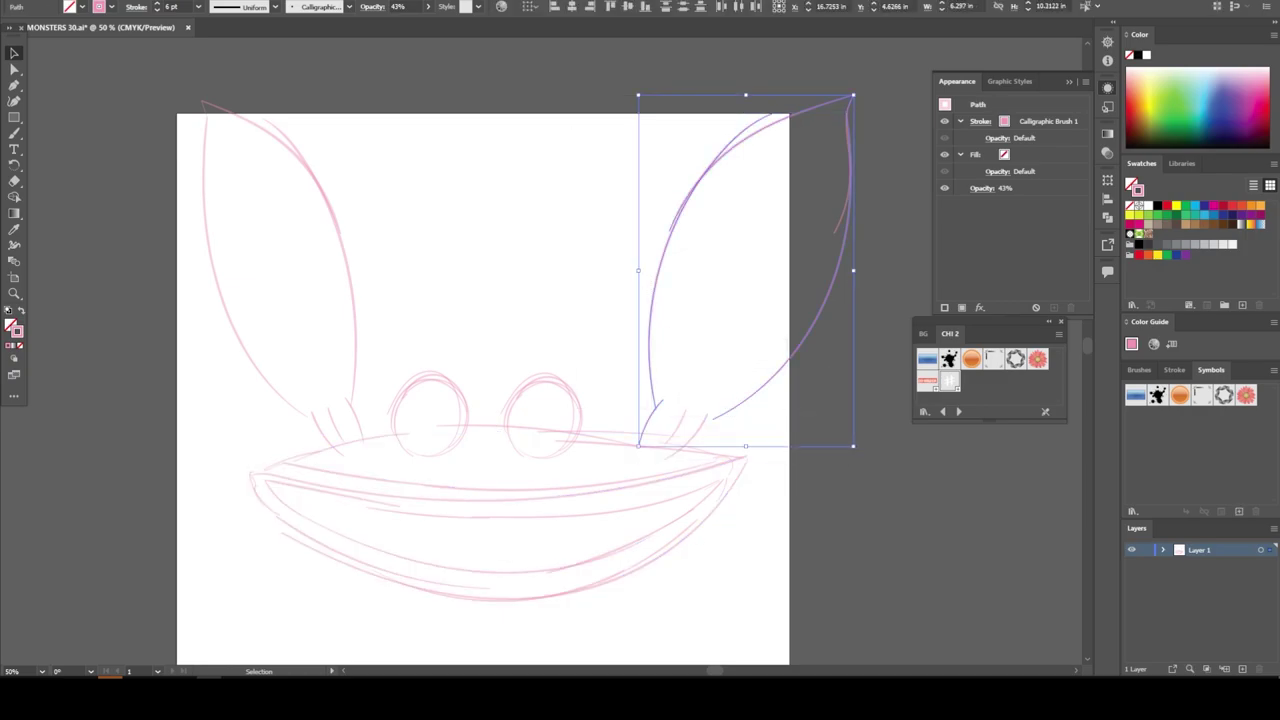
pyautogui.moveTo(856, 108); pyautogui.dragTo(618, 418)
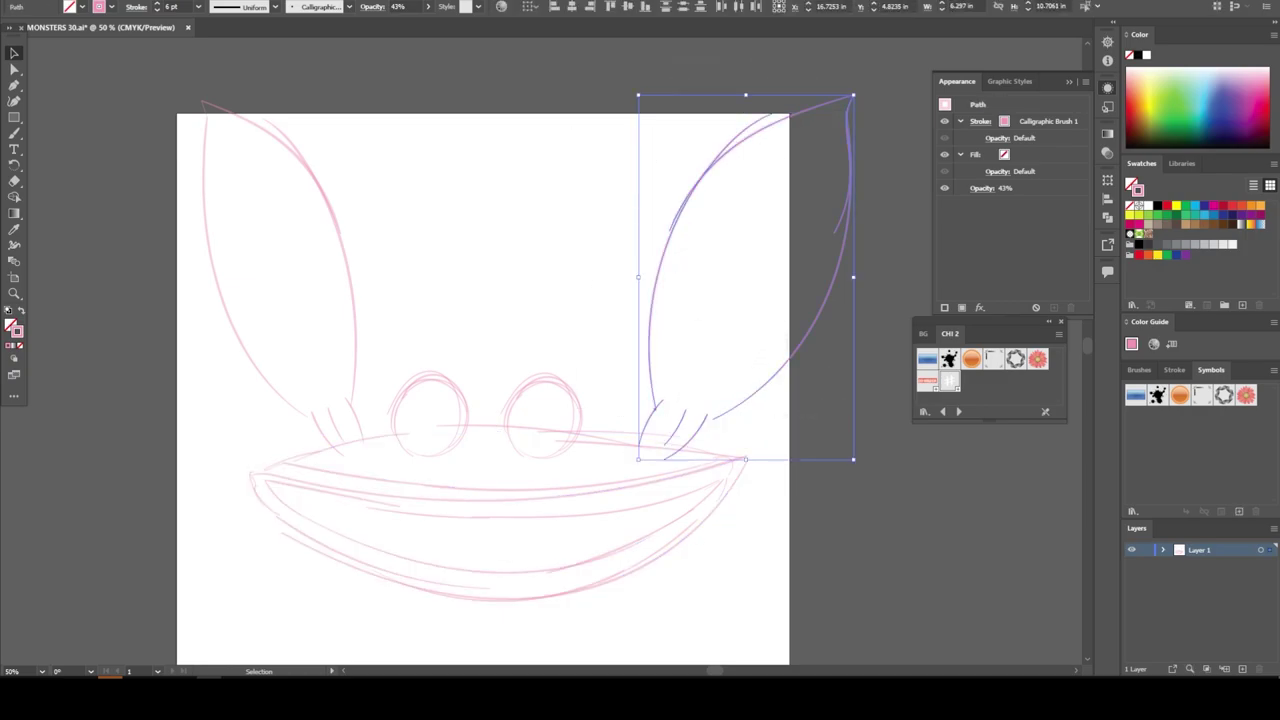
pyautogui.moveTo(762, 392); pyautogui.dragTo(746, 392)
pyautogui.hotkey('ctrl', 'shift', 'a')
# - Move the entire face sketch lower on the artboard
pyautogui.hotkey('ctrl', '-')
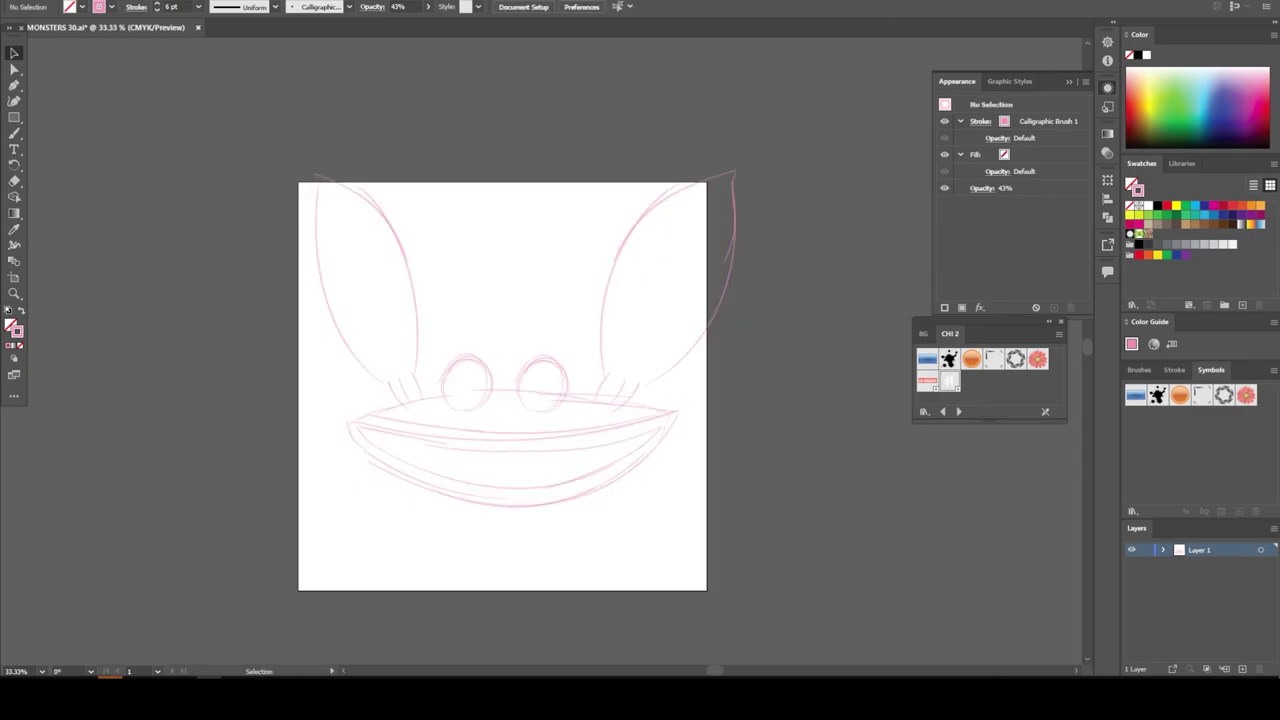
pyautogui.hotkey('ctrl', 'a')
pyautogui.moveTo(505, 437); pyautogui.dragTo(505, 476)
pyautogui.hotkey('ctrl', 'shift', 'a')
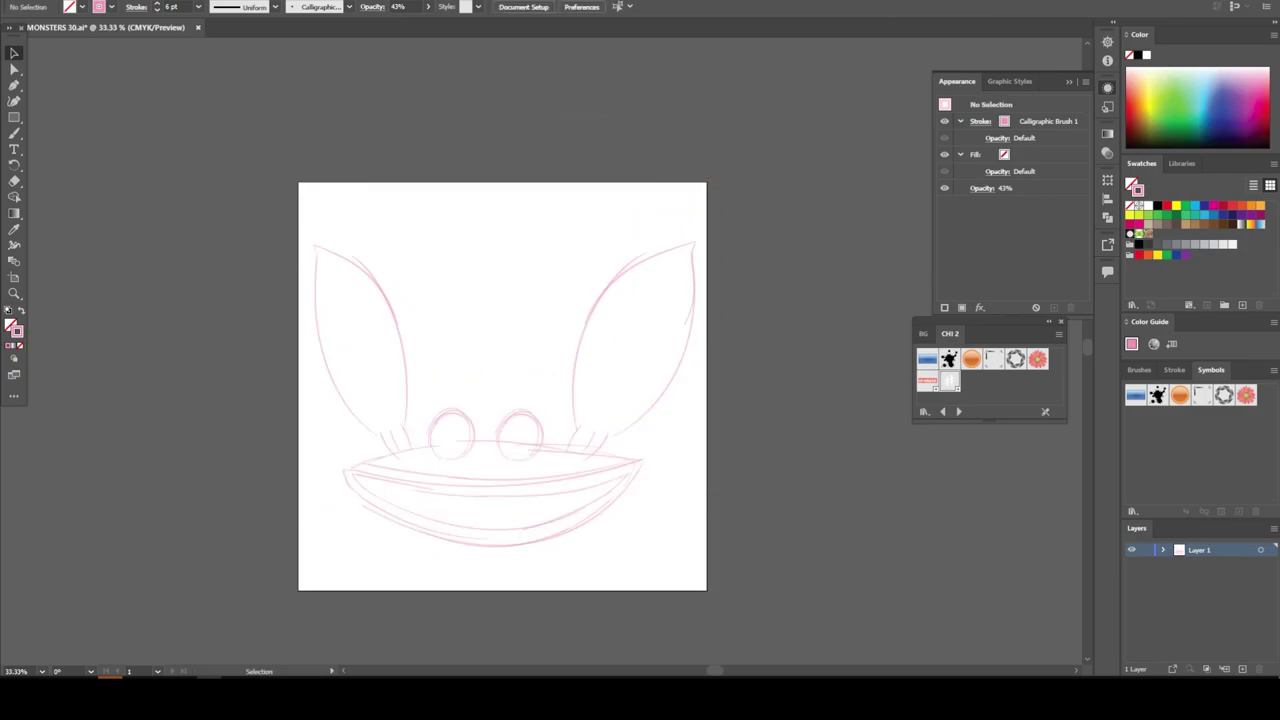
pyautogui.hotkey('ctrl', '+')
pyautogui.hotkey('ctrl', '+')
# - With the Paintbrush active, zoom in on the eyes and rescale the mouth strokes
pyautogui.press('b')
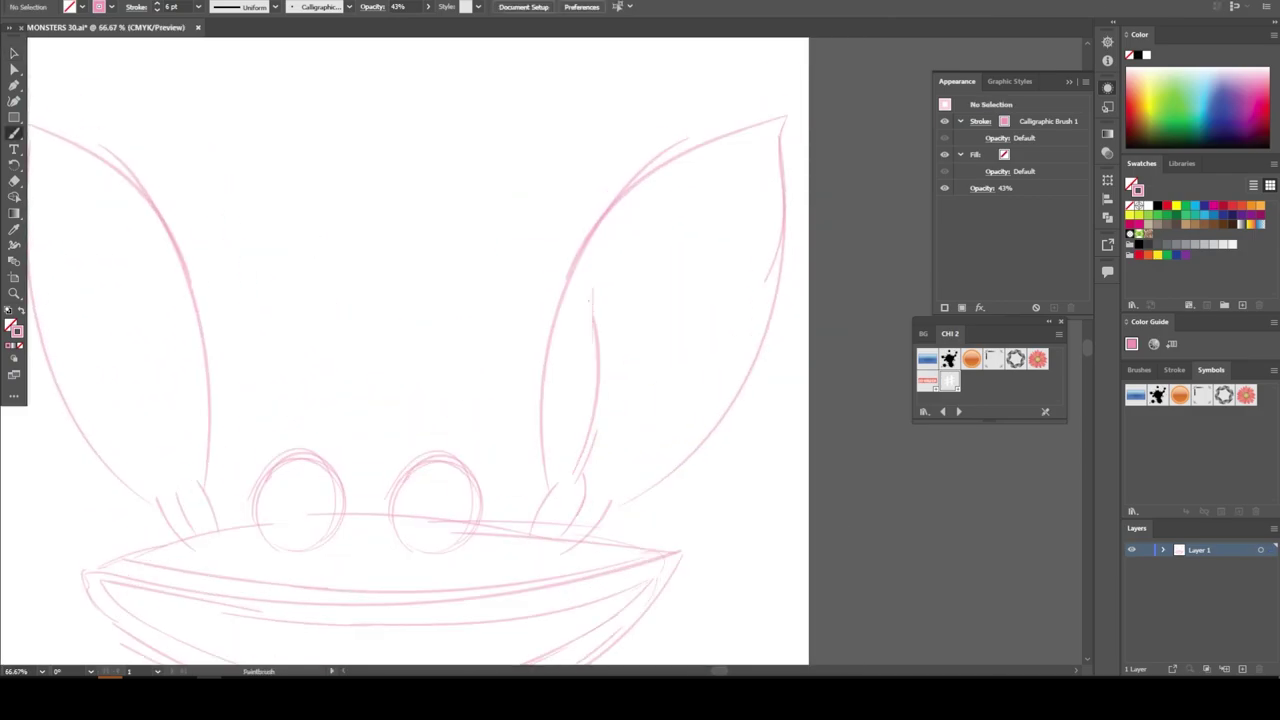
pyautogui.hscroll(-2, 547, 363)
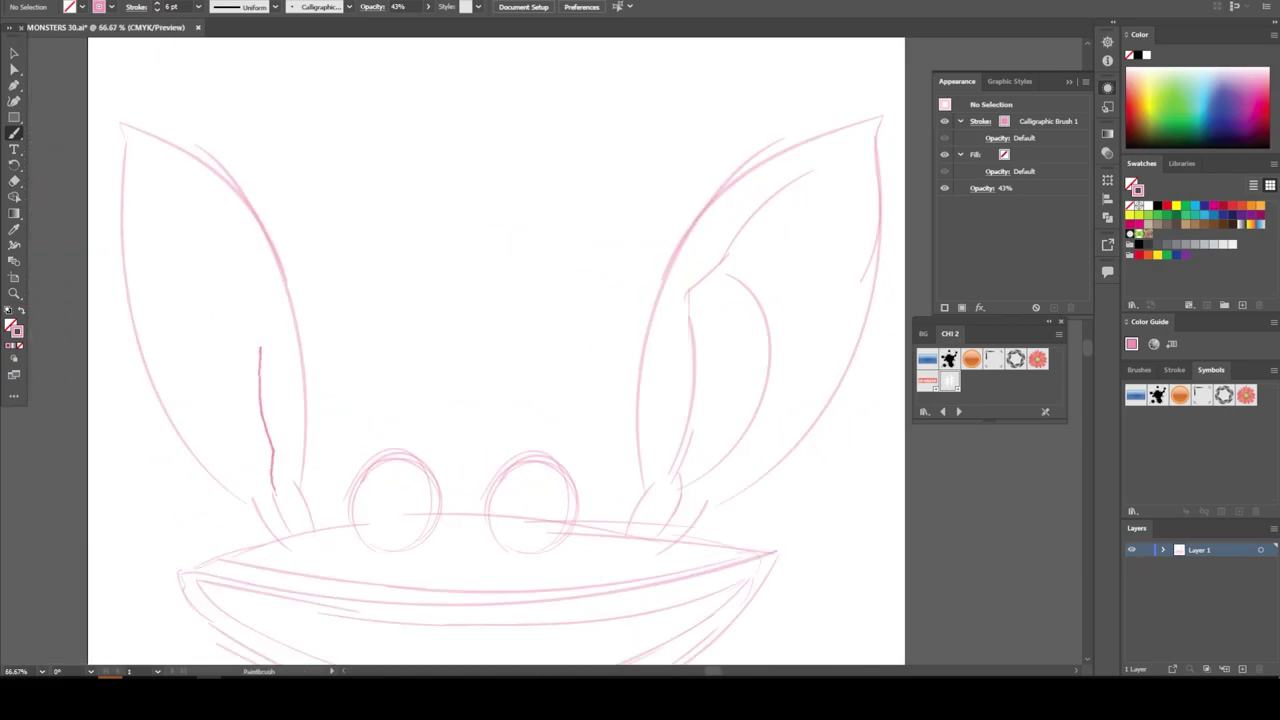
pyautogui.hotkey('ctrl', '+')
pyautogui.scroll(-1, 531, 348)
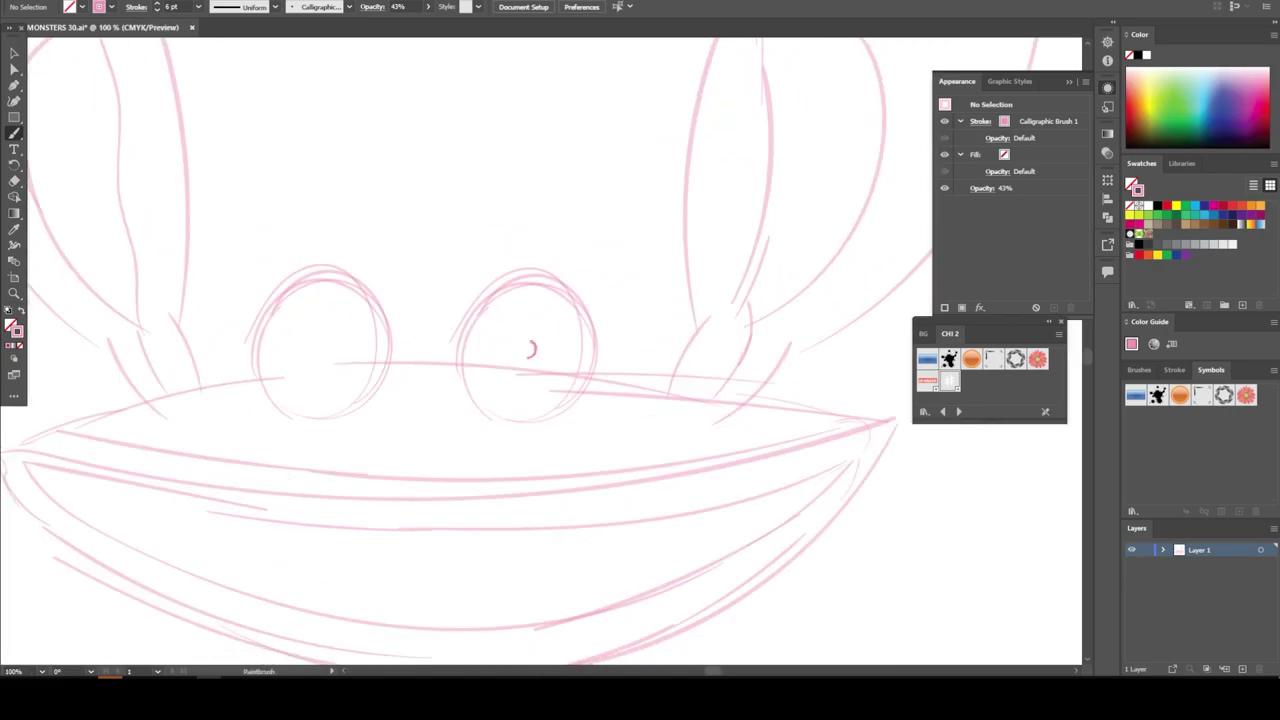
pyautogui.hotkey('ctrl', '-')
pyautogui.hotkey('ctrl', '+')
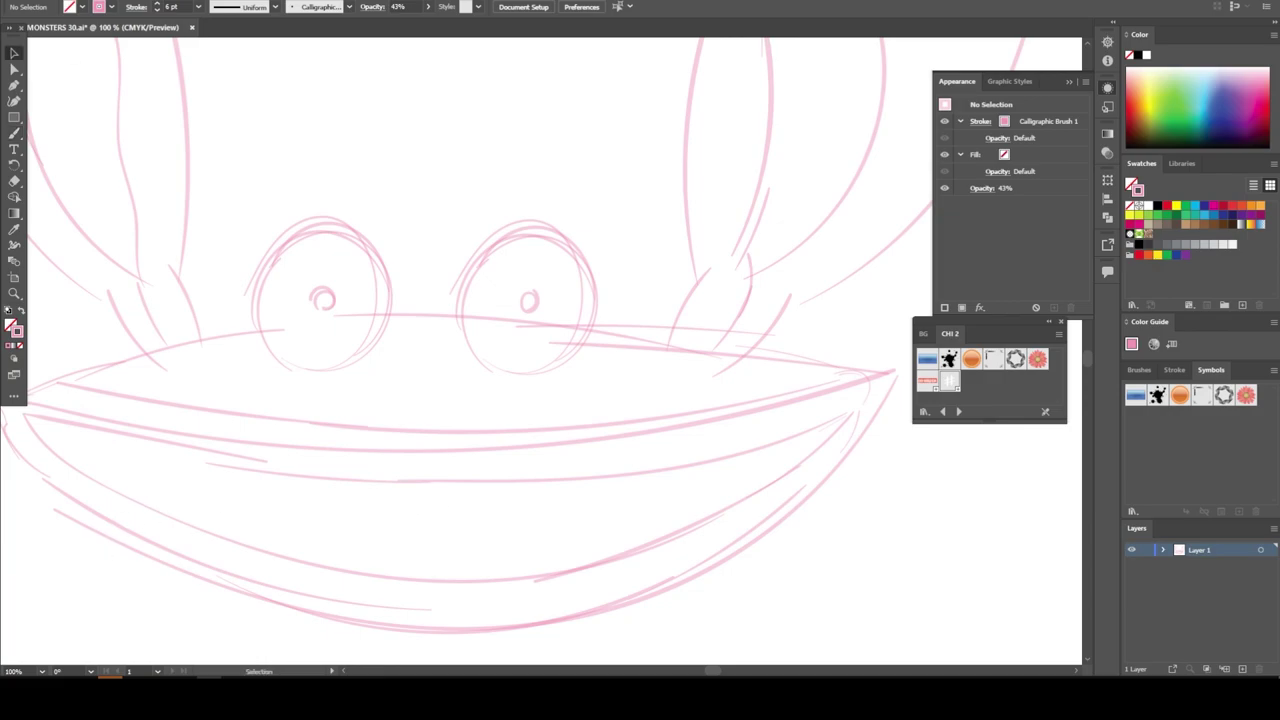
pyautogui.moveTo(640, 480); pyautogui.dragTo(640, 480)
pyautogui.moveTo(445, 578); pyautogui.dragTo(445, 567)
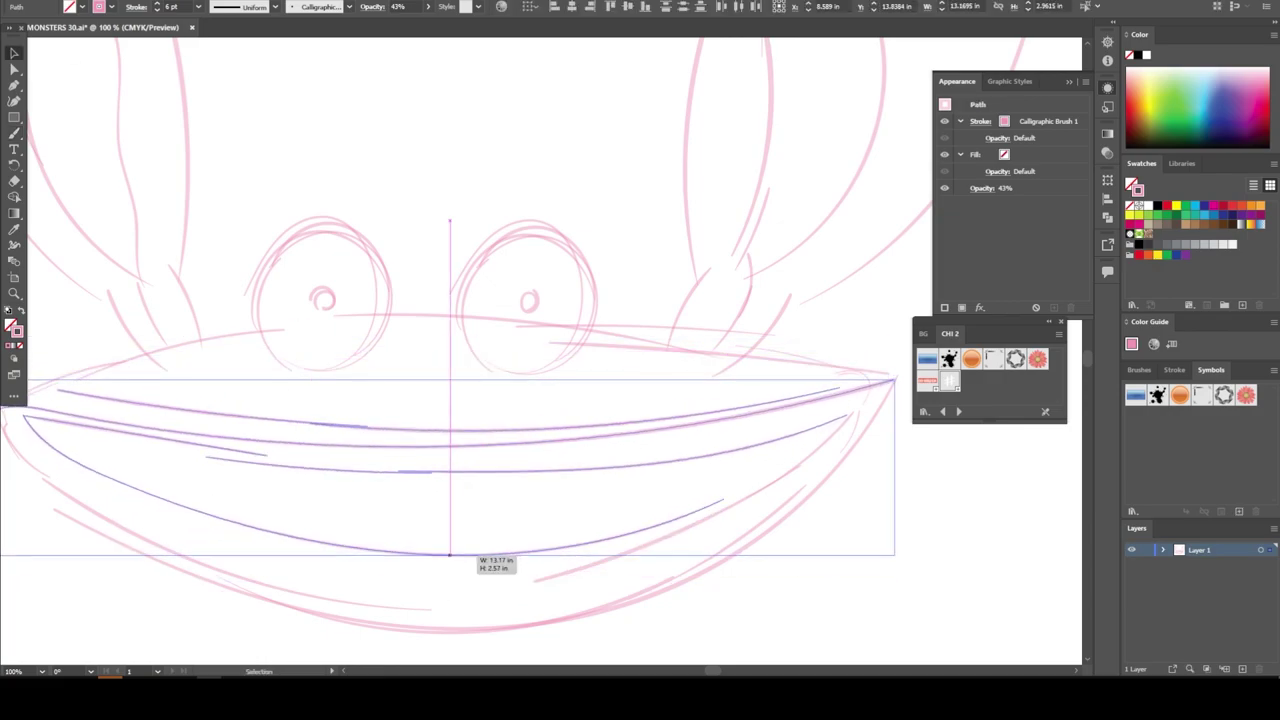
# - Select the lower and upper mouth strokes and move them slightly up
pyautogui.moveTo(346, 604); pyautogui.dragTo(516, 642)
pyautogui.hotkey('ctrl', '-')
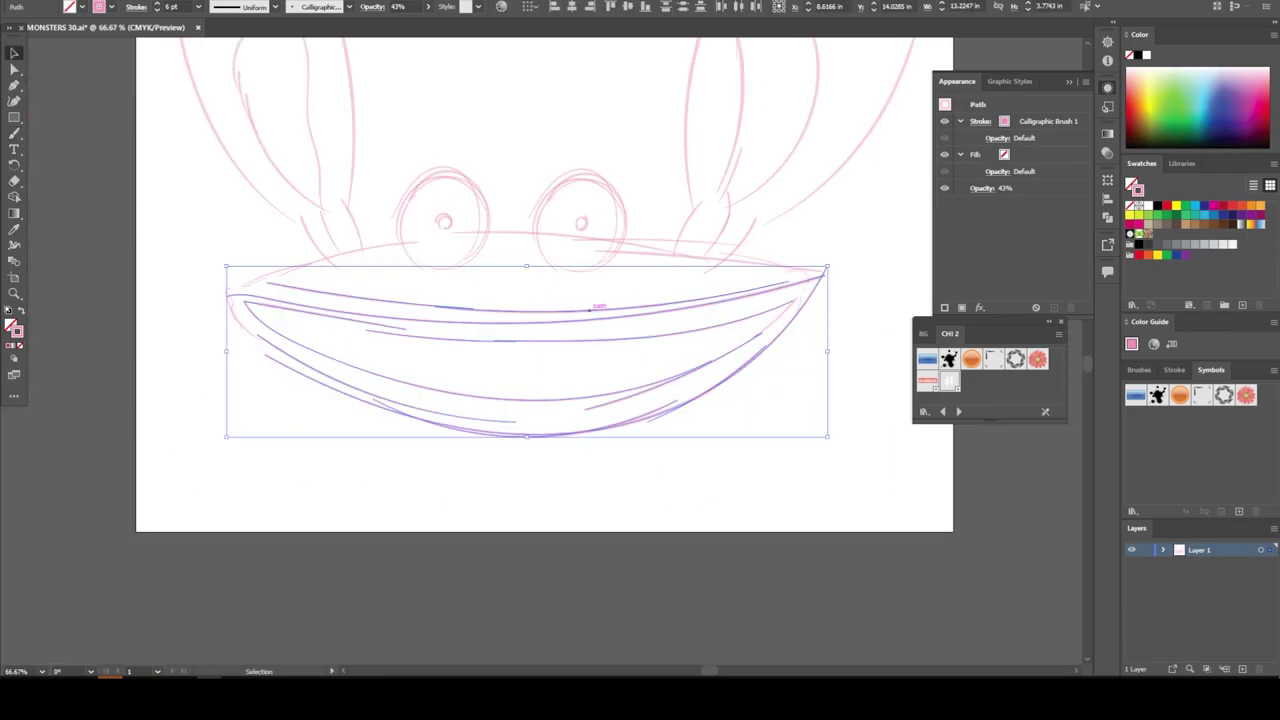
pyautogui.click(596, 308)
pyautogui.moveTo(600, 460); pyautogui.dragTo(430, 300)
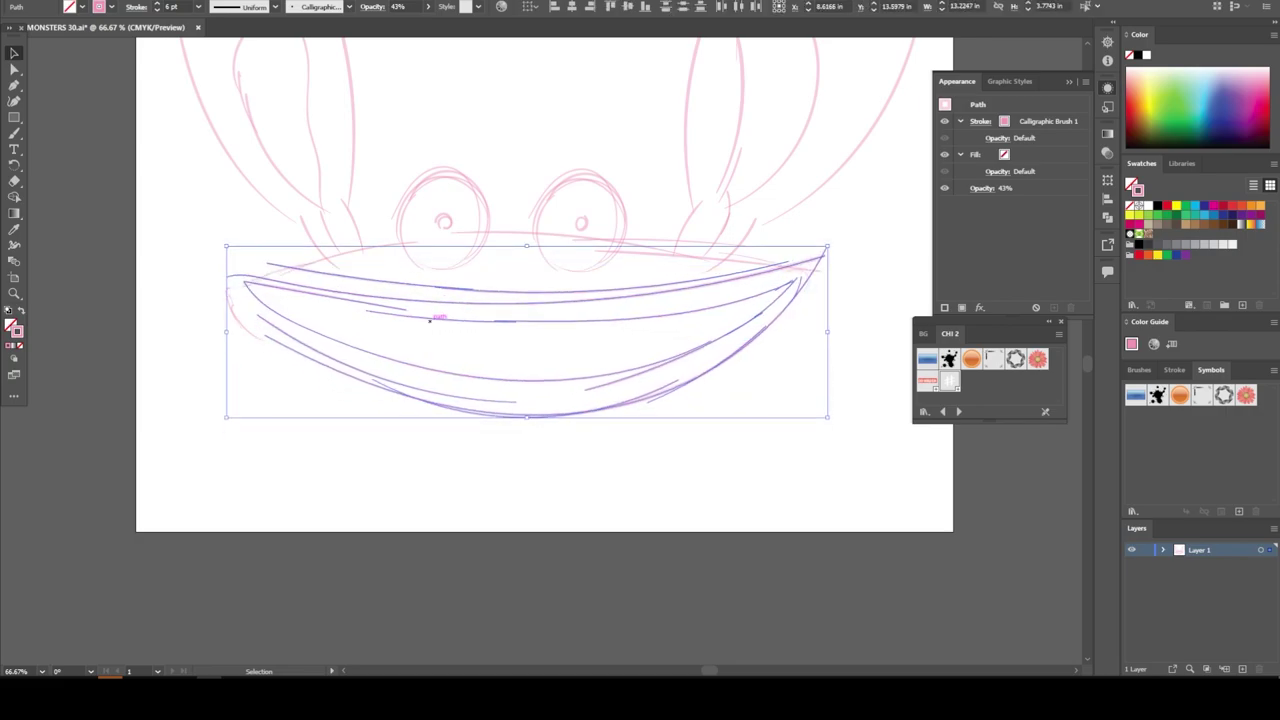
pyautogui.hotkey('ctrl', 'shift', 'a')
pyautogui.hotkey('ctrl', '-')
pyautogui.scroll(2, 544, 356)
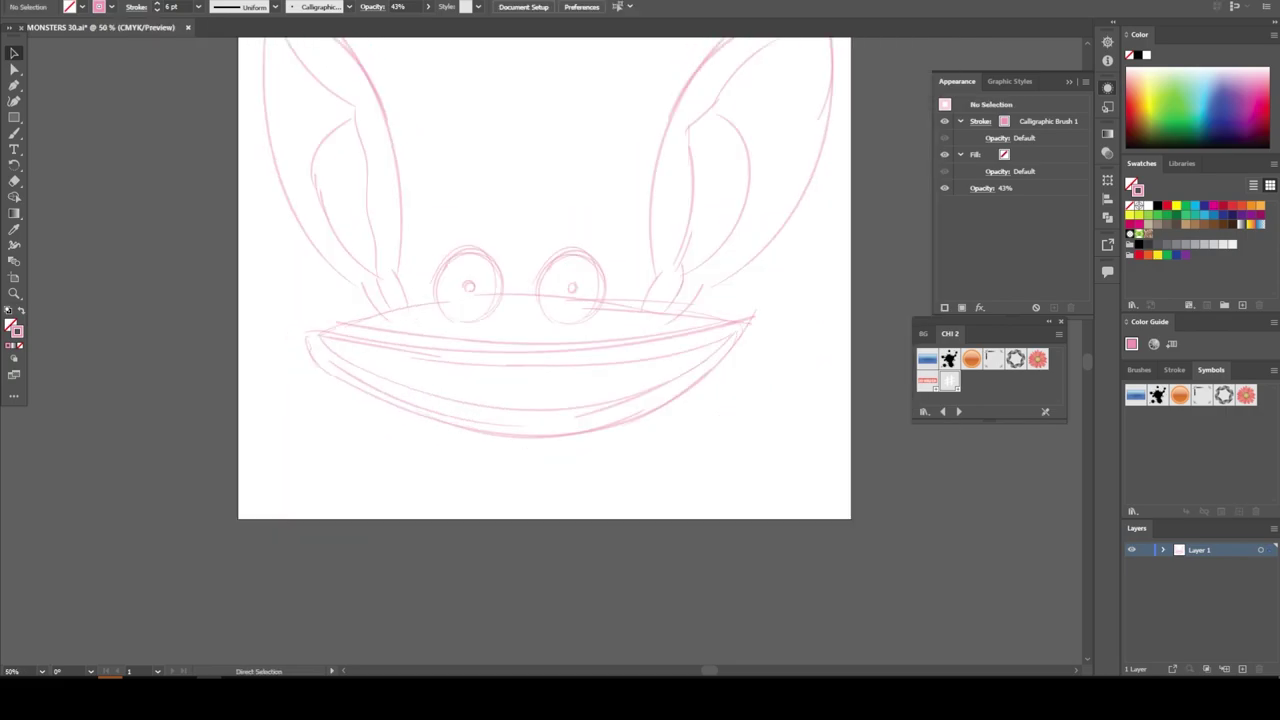
pyautogui.hotkey('ctrl', '-')
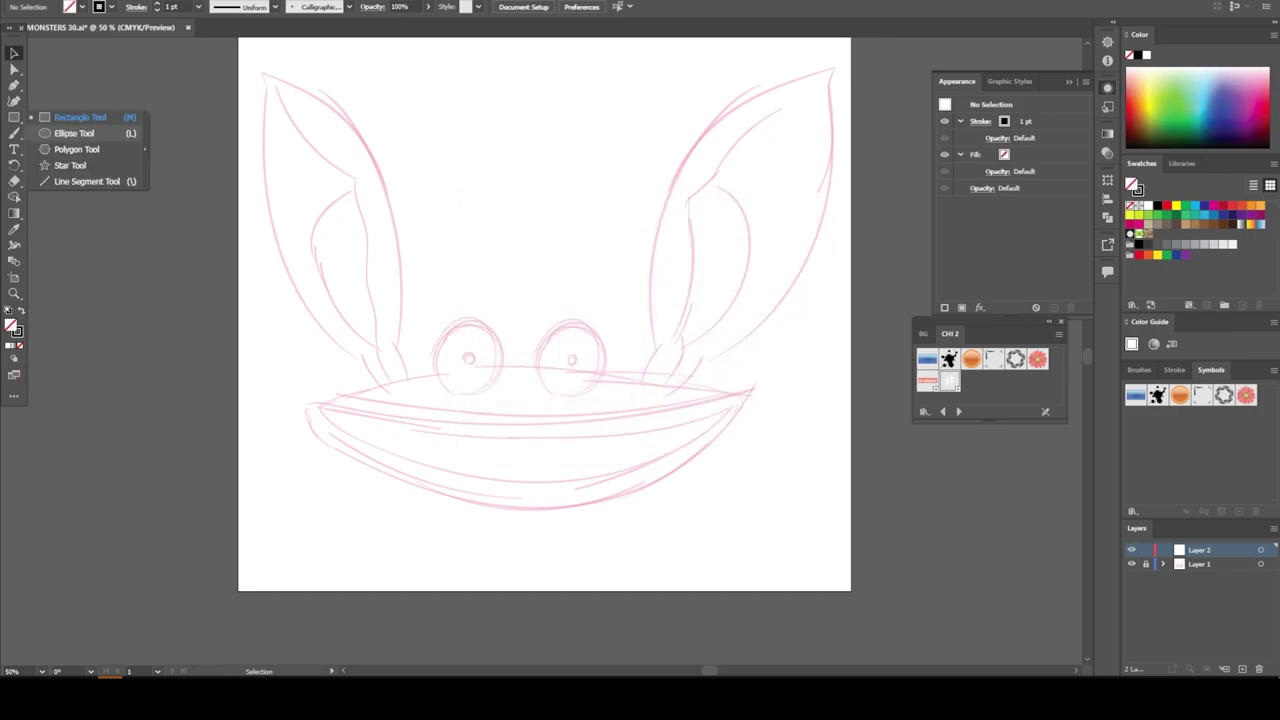
# - Trace the right eye with an ellipse given a 5 pt outline
pyautogui.moveTo(14, 117); pyautogui.dragTo(60, 133)
pyautogui.hotkey('ctrl', '+')
pyautogui.hotkey('ctrl', '+')
pyautogui.hotkey('ctrl', '+')
pyautogui.moveTo(507, 422); pyautogui.dragTo(763, 115)
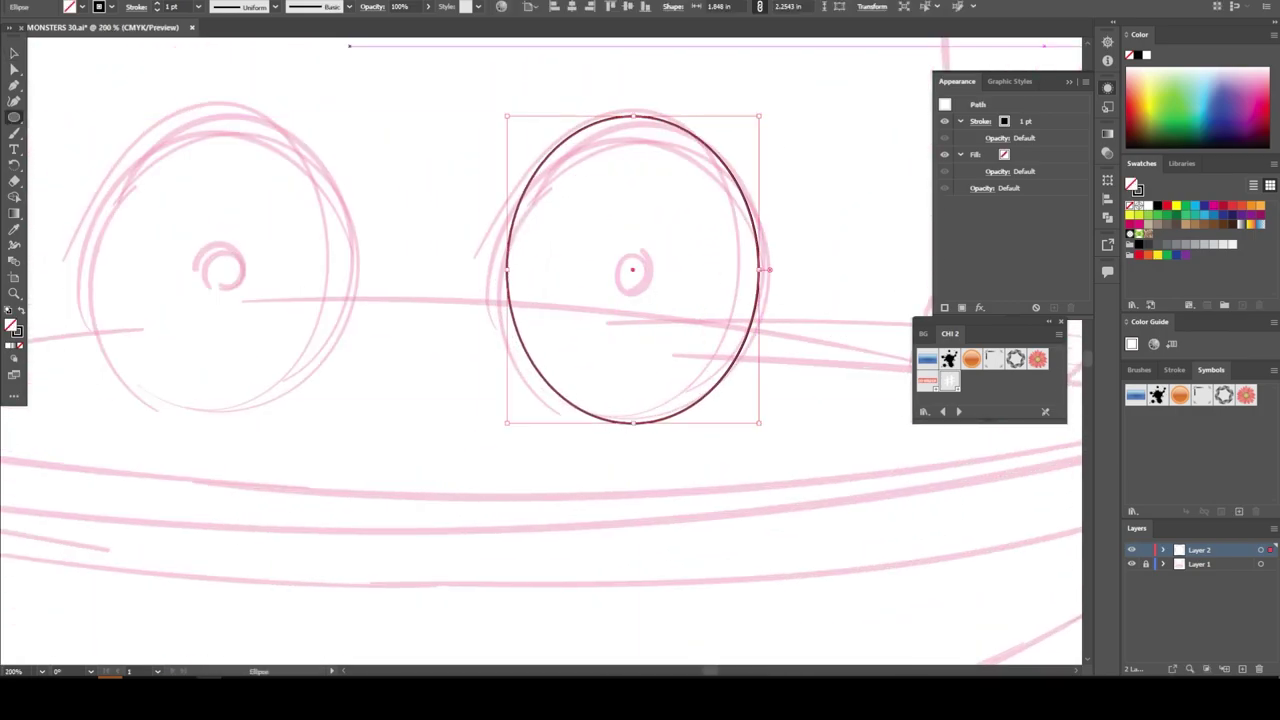
pyautogui.click(157, 4)
# - Alt-drag a copy of the oval onto the left eye and fit both ovals to the sketch
pyautogui.click(14, 53)
pyautogui.moveTo(635, 268); pyautogui.dragTo(205, 262)
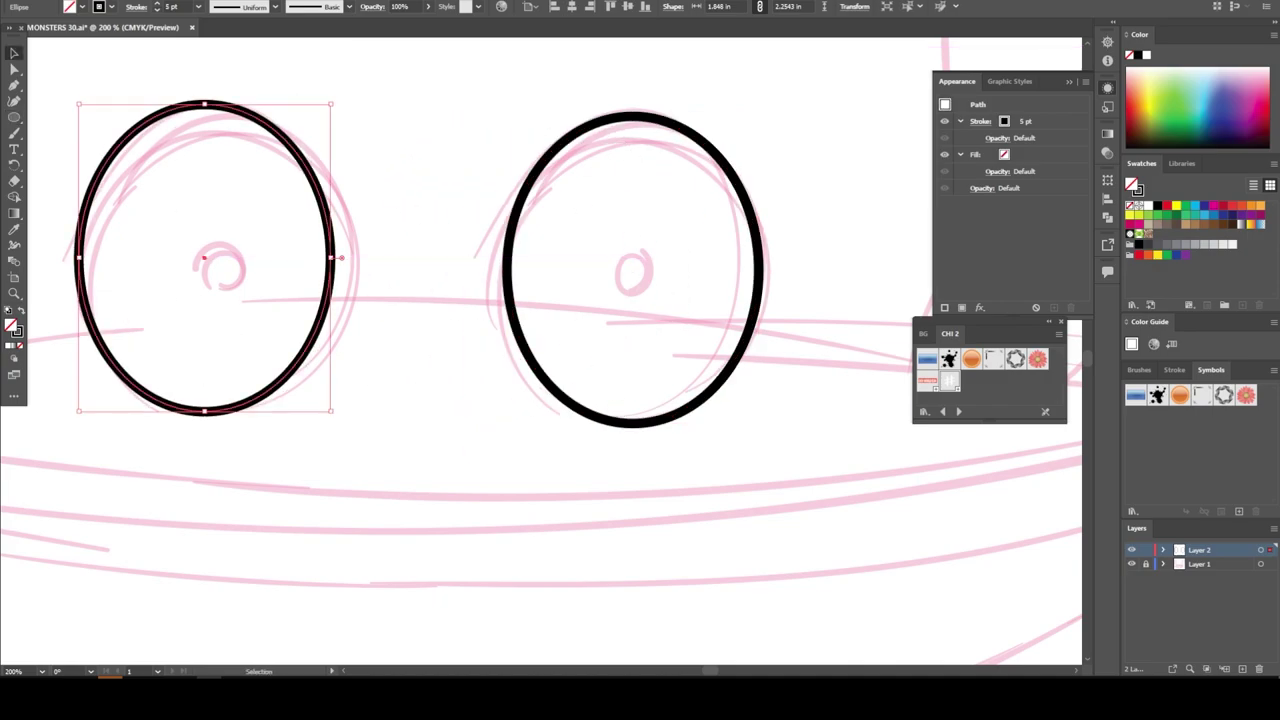
pyautogui.moveTo(345, 104); pyautogui.dragTo(360, 124)
pyautogui.moveTo(350, 265); pyautogui.dragTo(362, 268)
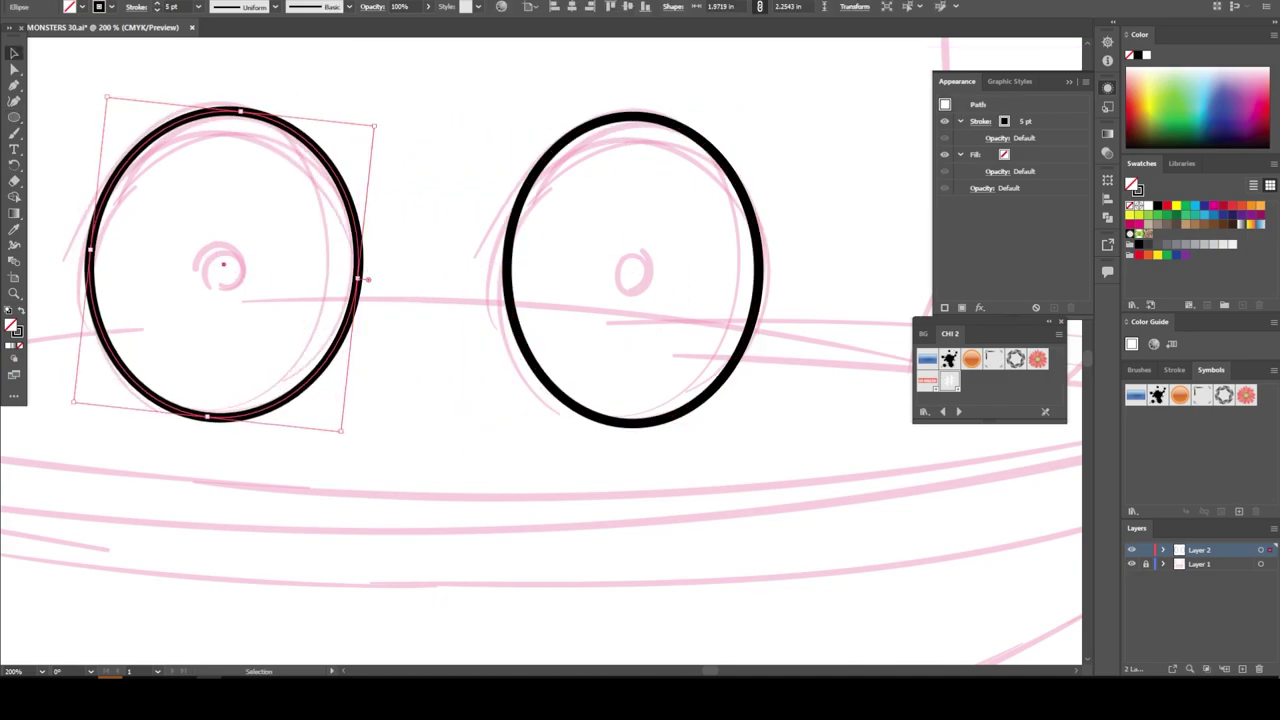
pyautogui.click(506, 268)
pyautogui.moveTo(503, 268); pyautogui.dragTo(482, 268)
pyautogui.hotkey('ctrl', 'shift', 'a')
pyautogui.moveTo(540, 350); pyautogui.dragTo(589, 366)
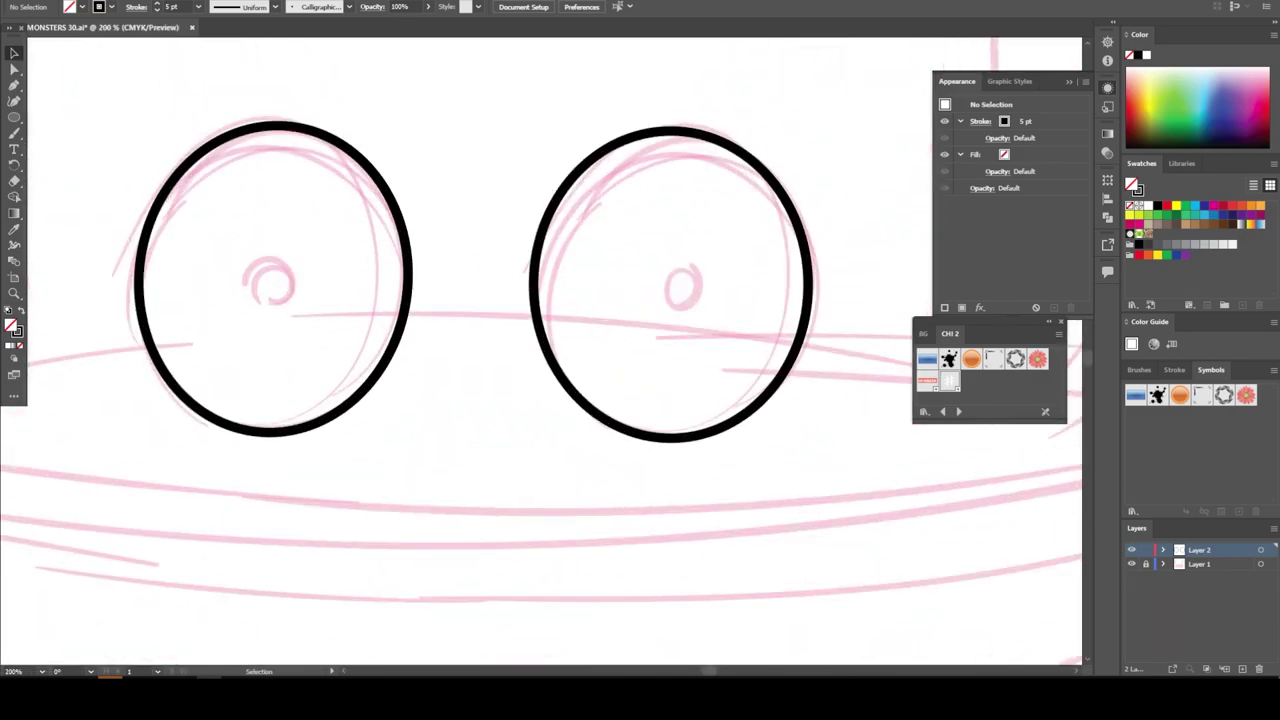
# - Draw a small black-filled pupil ellipse and duplicate it into the other eye
pyautogui.hotkey('shift', 'x')
pyautogui.press('l')
pyautogui.moveTo(657, 270)
pyautogui.mouseDown()
pyautogui.moveTo(709, 325)
pyautogui.moveTo(274, 288)
pyautogui.mouseUp()
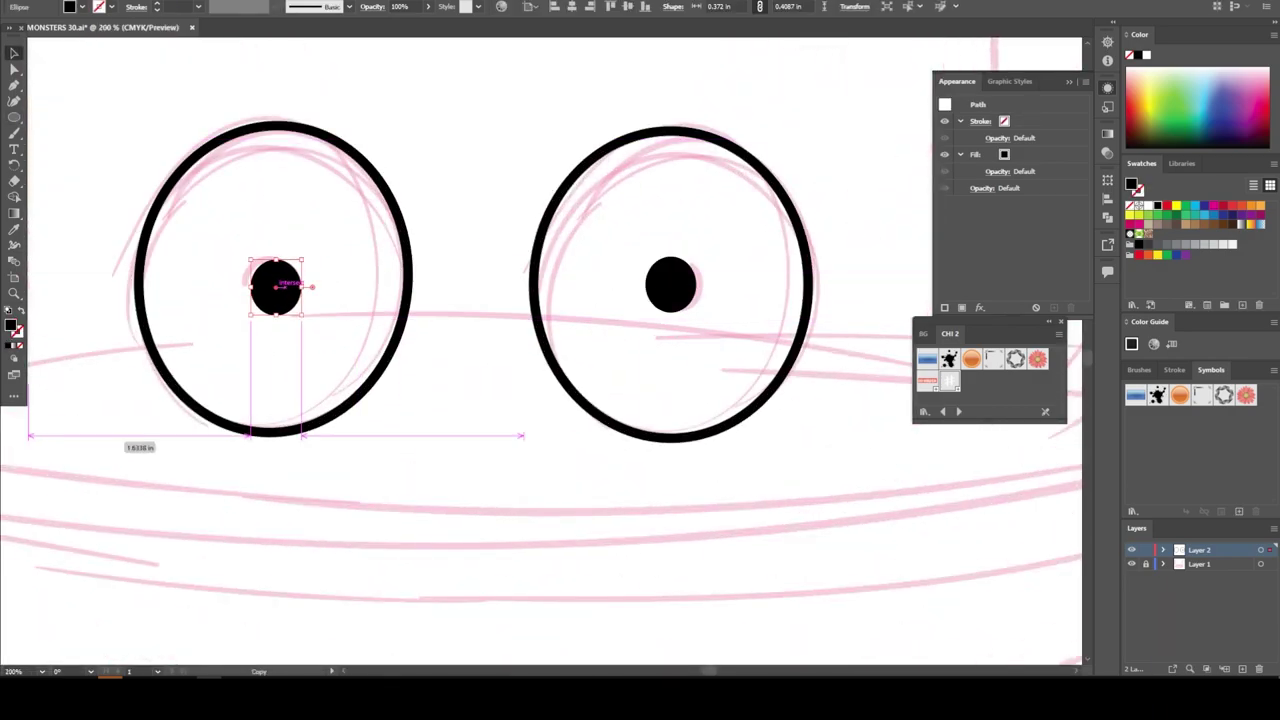
pyautogui.hotkey('ctrl', 'shift', 'a')
pyautogui.hotkey('ctrl', '0')
# - Switch to the Paintbrush with a black outline, no fill, at 7 pt
pyautogui.hotkey('ctrl', '-')
pyautogui.hotkey('ctrl', '-')
pyautogui.press('b')
pyautogui.hotkey('shift', 'x')
pyautogui.click(200, 7)
# - Paint the black lower grin curve and a thin line across the mouth
pyautogui.click(220, 138)
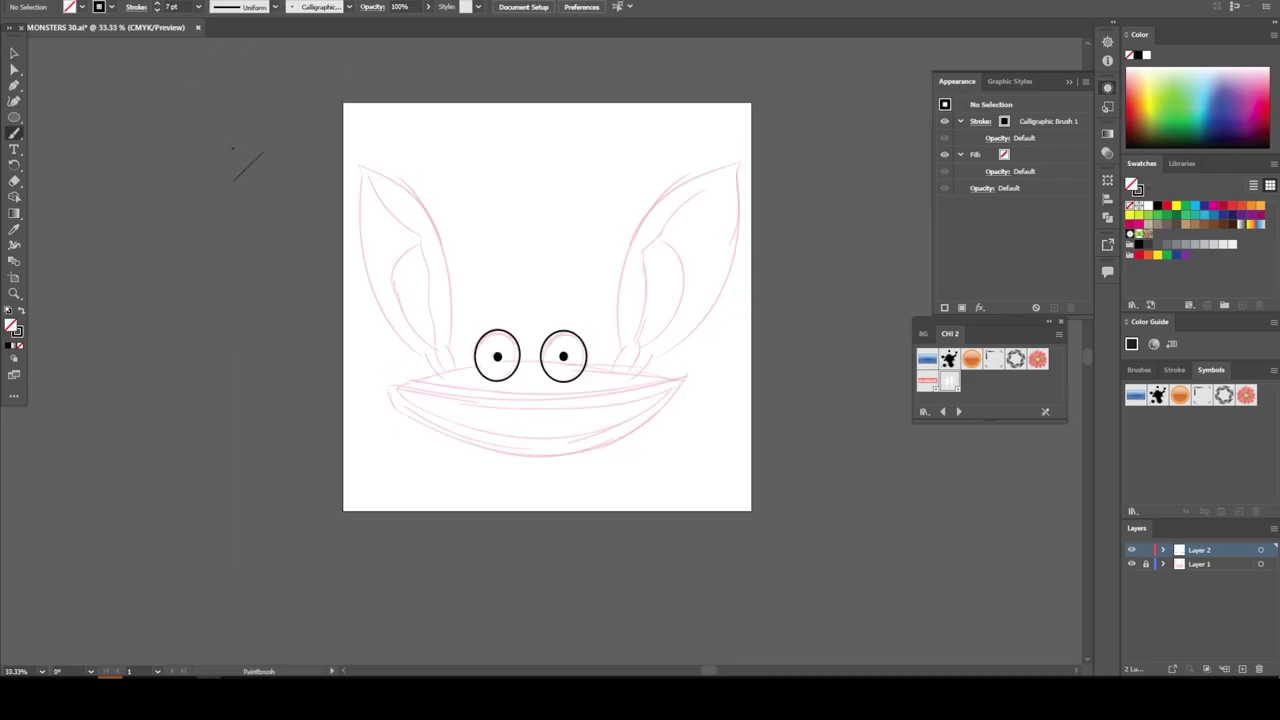
pyautogui.hotkey('ctrl', '+')
pyautogui.hotkey('ctrl', '+')
pyautogui.hotkey('ctrl', '+')
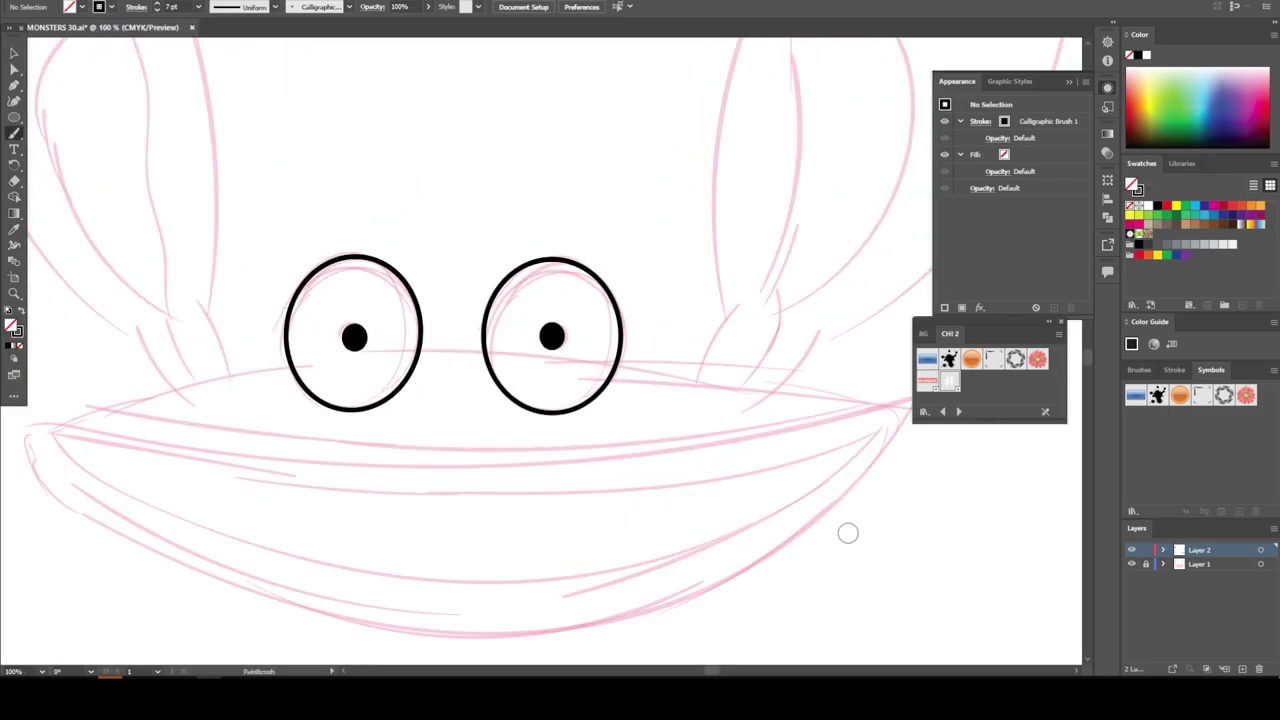
pyautogui.moveTo(48, 420)
pyautogui.mouseDown()
pyautogui.moveTo(220, 528)
pyautogui.moveTo(888, 405)
pyautogui.moveTo(106, 430)
pyautogui.mouseUp()
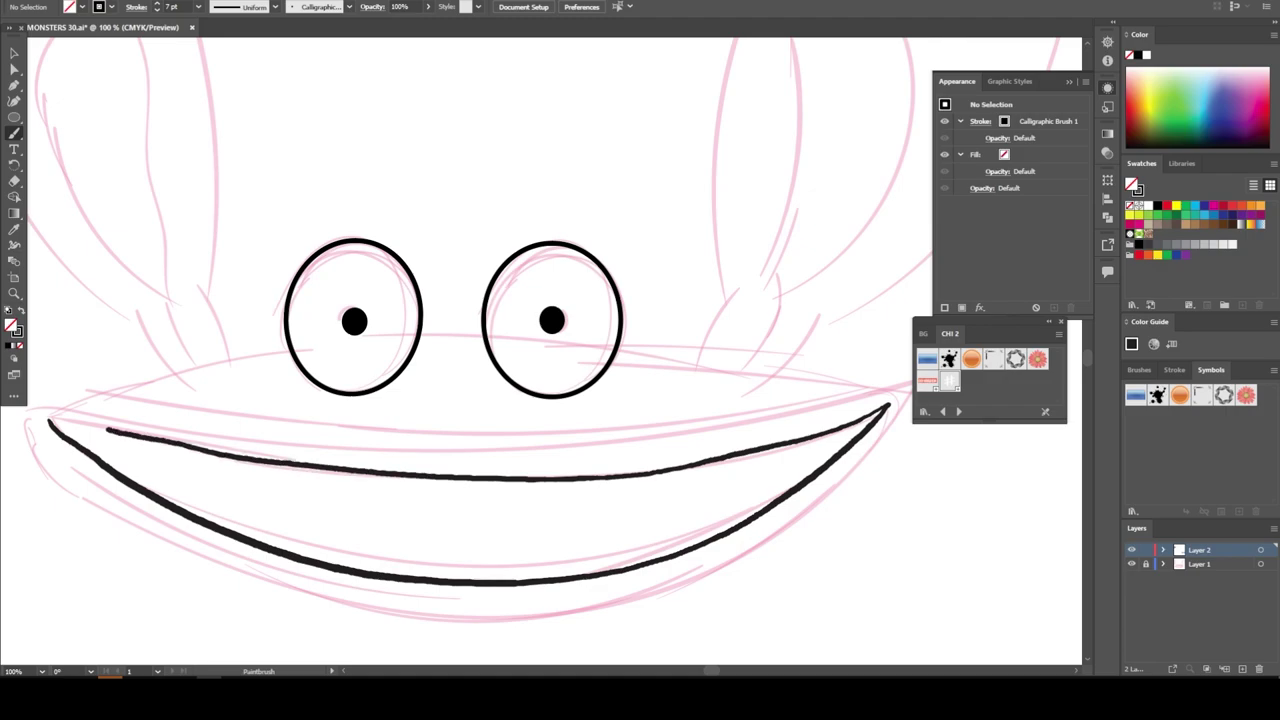
pyautogui.hotkey('ctrl', '-')
pyautogui.scroll(2, 200, 400)
pyautogui.scroll(1, 230, 215)
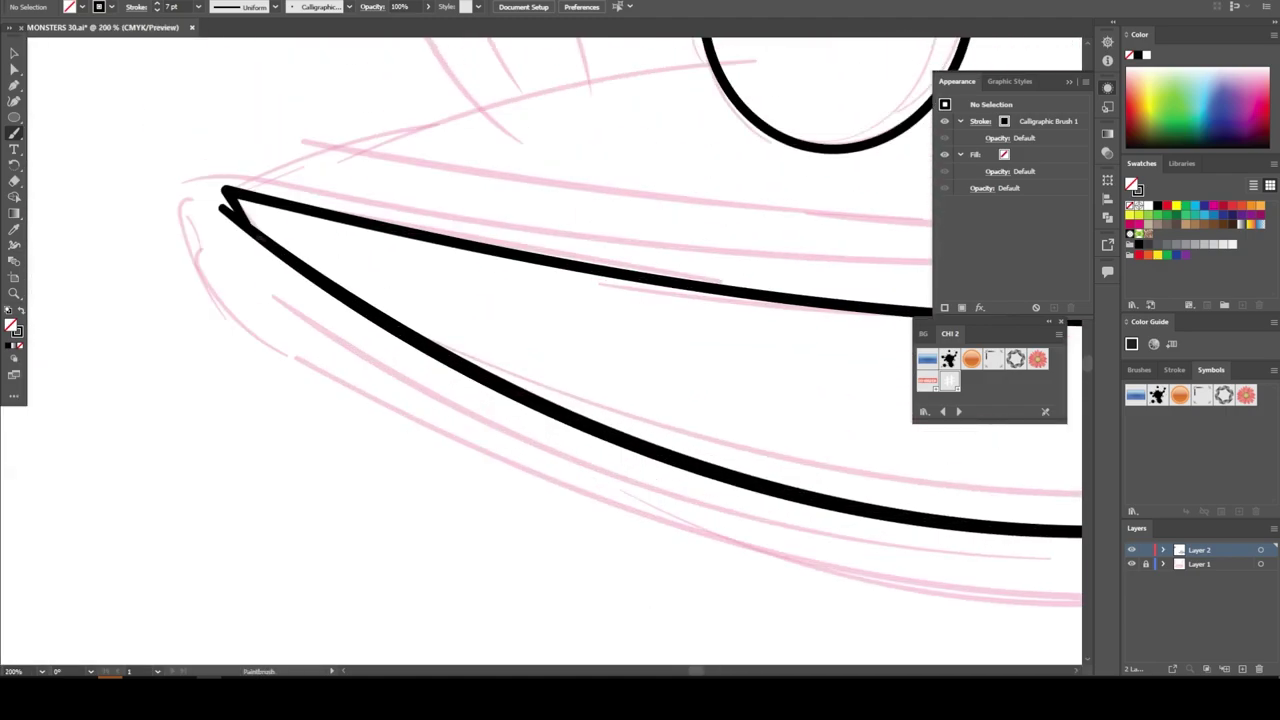
pyautogui.hotkey('ctrl', '-')
pyautogui.hotkey('ctrl', '-')
pyautogui.hotkey('ctrl', '-')
pyautogui.hotkey('ctrl', '+')
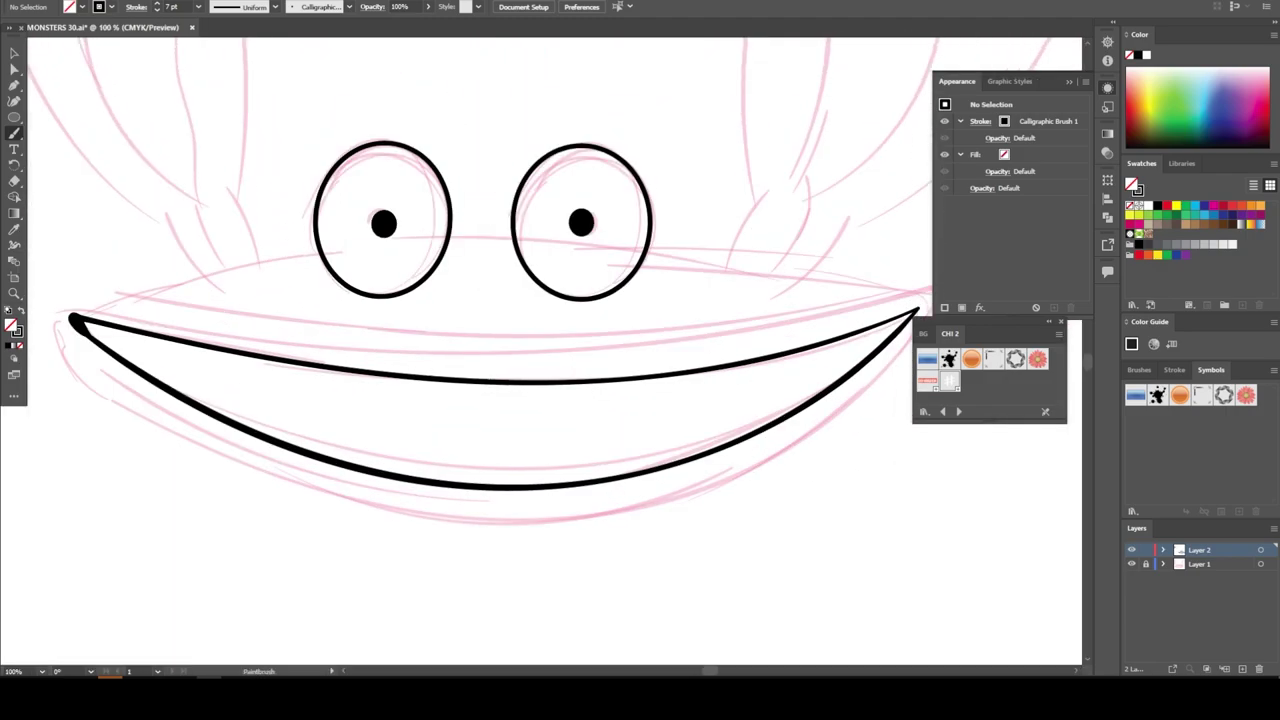
pyautogui.moveTo(78, 325)
pyautogui.mouseDown()
pyautogui.moveTo(543, 428)
pyautogui.moveTo(908, 316)
pyautogui.mouseUp()
pyautogui.hotkey('ctrl', '-')
pyautogui.hotkey('ctrl', '-')
pyautogui.hotkey('ctrl', '+')
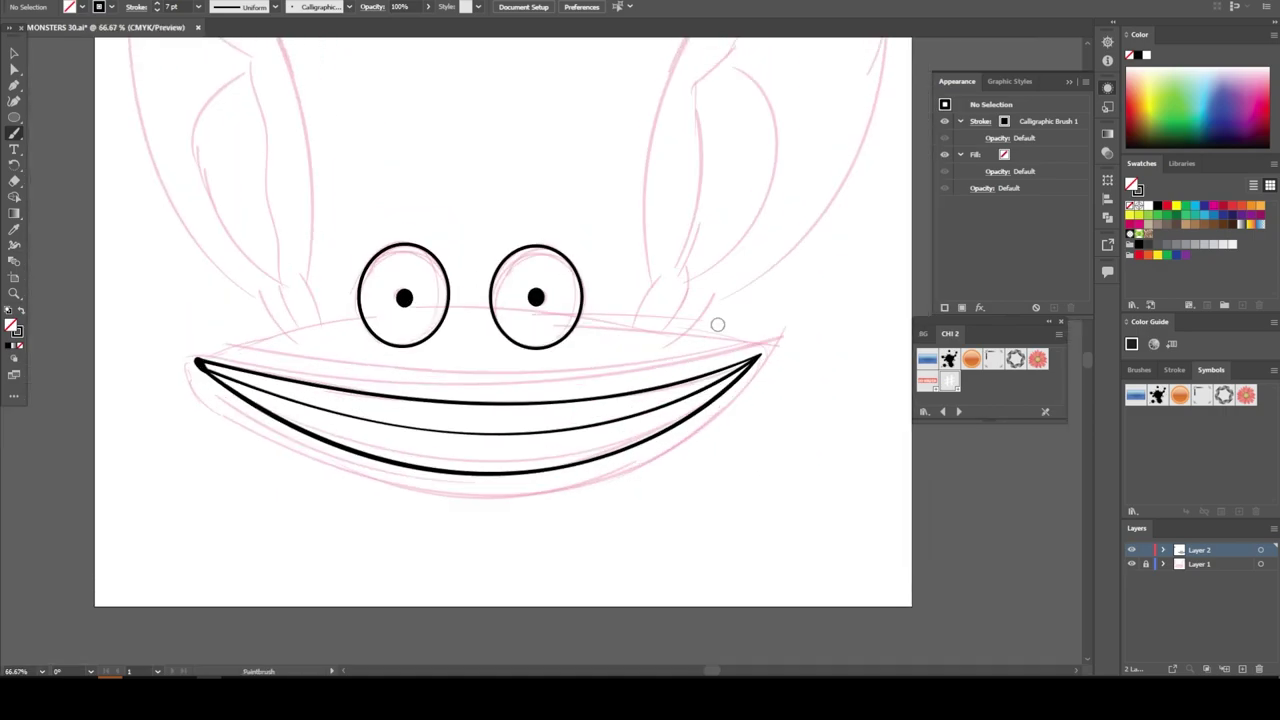
# - Paint nine vertical tooth lines across the mouth, then select all the artwork
pyautogui.moveTo(655, 338); pyautogui.dragTo(663, 497)
pyautogui.moveTo(622, 338); pyautogui.dragTo(627, 515)
pyautogui.moveTo(582, 363); pyautogui.dragTo(587, 528)
pyautogui.moveTo(541, 357); pyautogui.dragTo(543, 537)
pyautogui.moveTo(506, 365); pyautogui.dragTo(505, 556)
pyautogui.moveTo(469, 368); pyautogui.dragTo(462, 548)
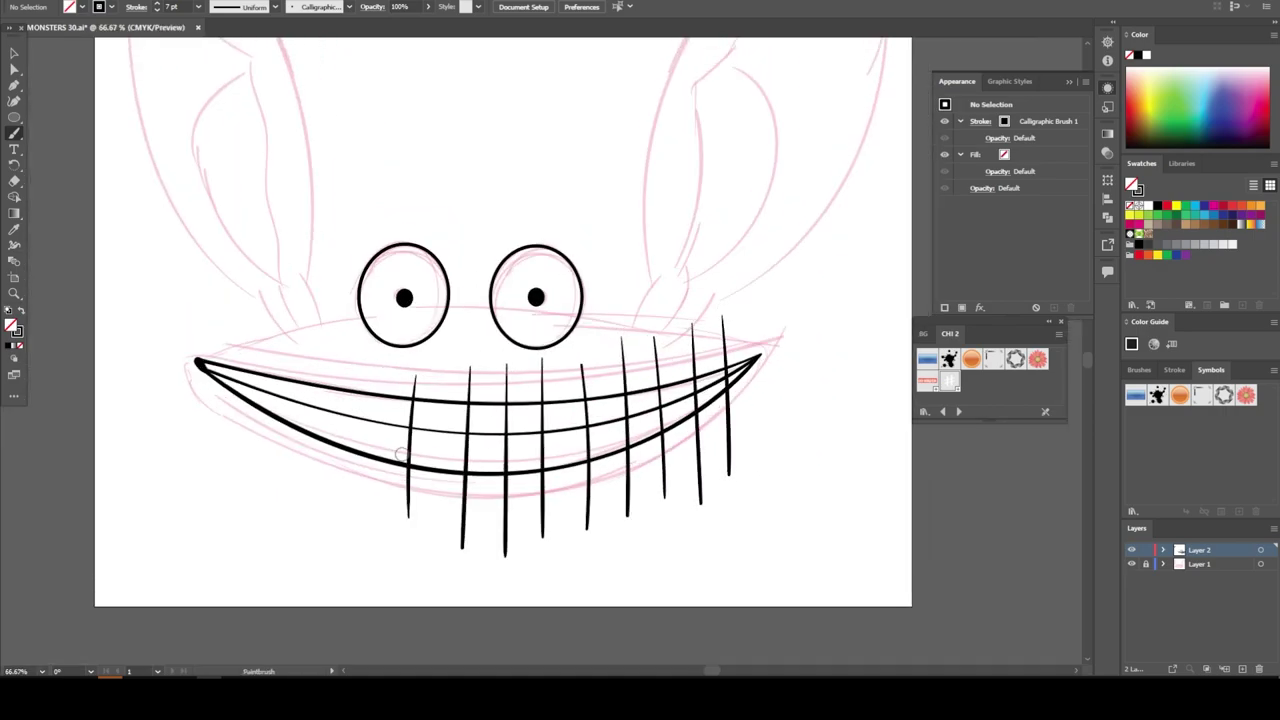
pyautogui.moveTo(315, 355); pyautogui.dragTo(306, 507)
pyautogui.moveTo(283, 334); pyautogui.dragTo(270, 501)
pyautogui.moveTo(251, 323); pyautogui.dragTo(236, 474)
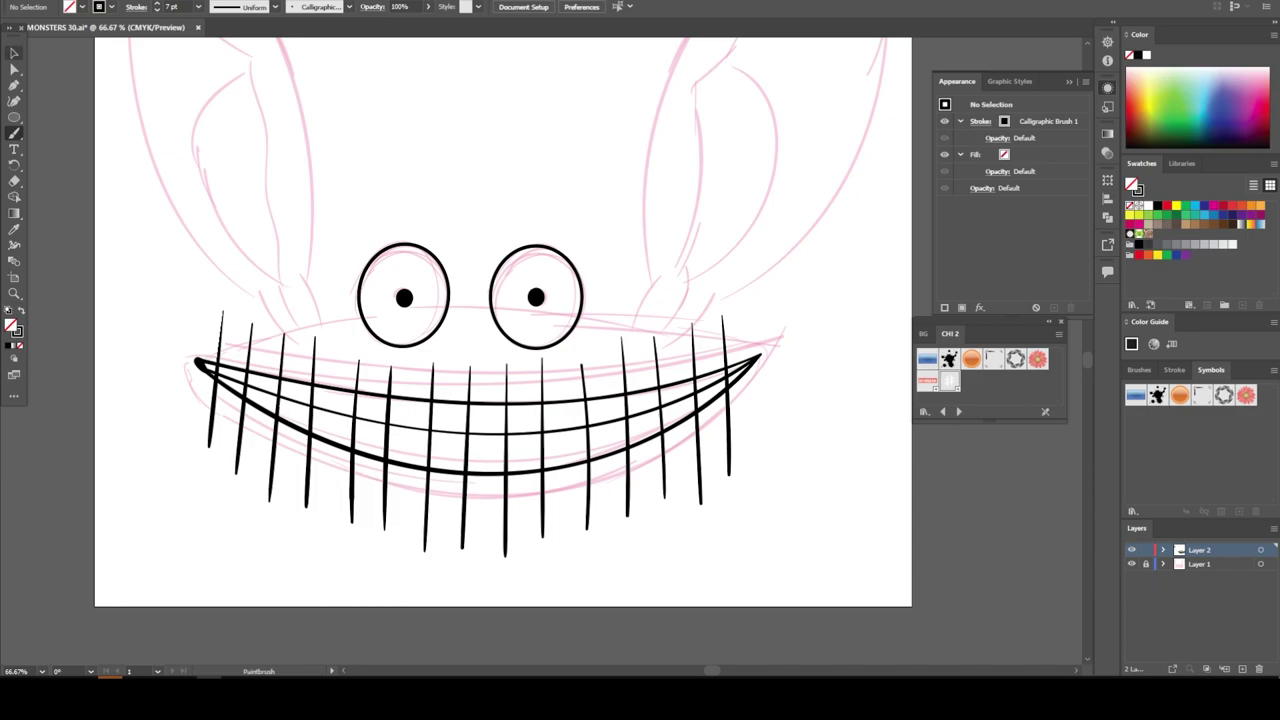
pyautogui.hotkey('ctrl', 'a')
pyautogui.hotkey('alt', 'o')
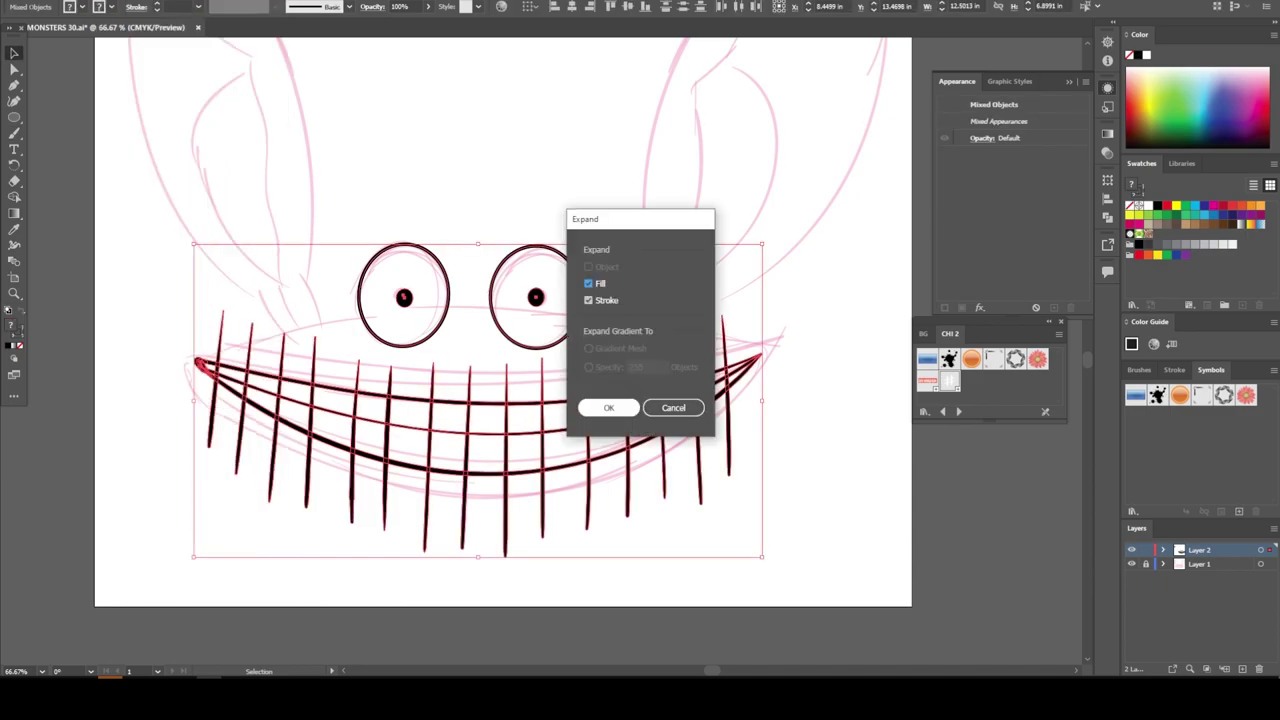
# - Expand the strokes into shapes and delete the tooth segments overhanging below the grin
pyautogui.press('Return')
pyautogui.hotkey('alt', 'w')
pyautogui.click(327, 469)
pyautogui.press('a')
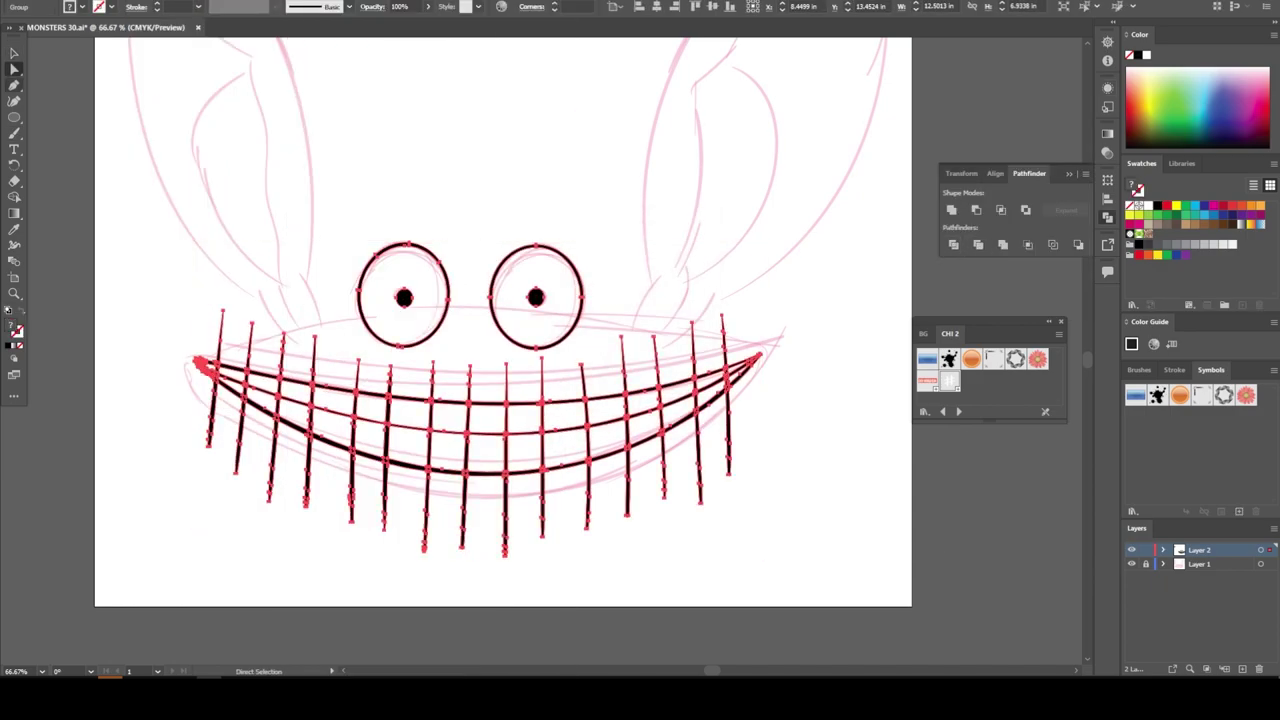
pyautogui.moveTo(115, 430); pyautogui.dragTo(715, 565)
pyautogui.press('Delete')
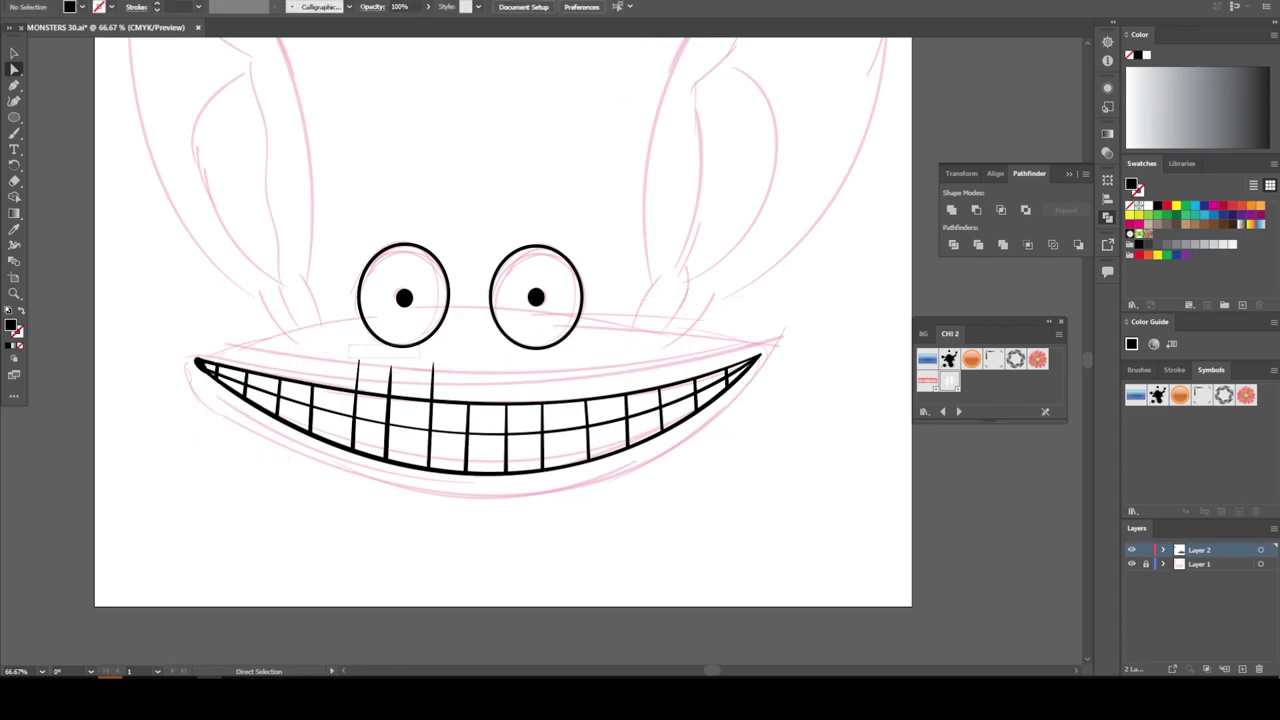
pyautogui.hotkey('ctrl', '-')
pyautogui.press('b')
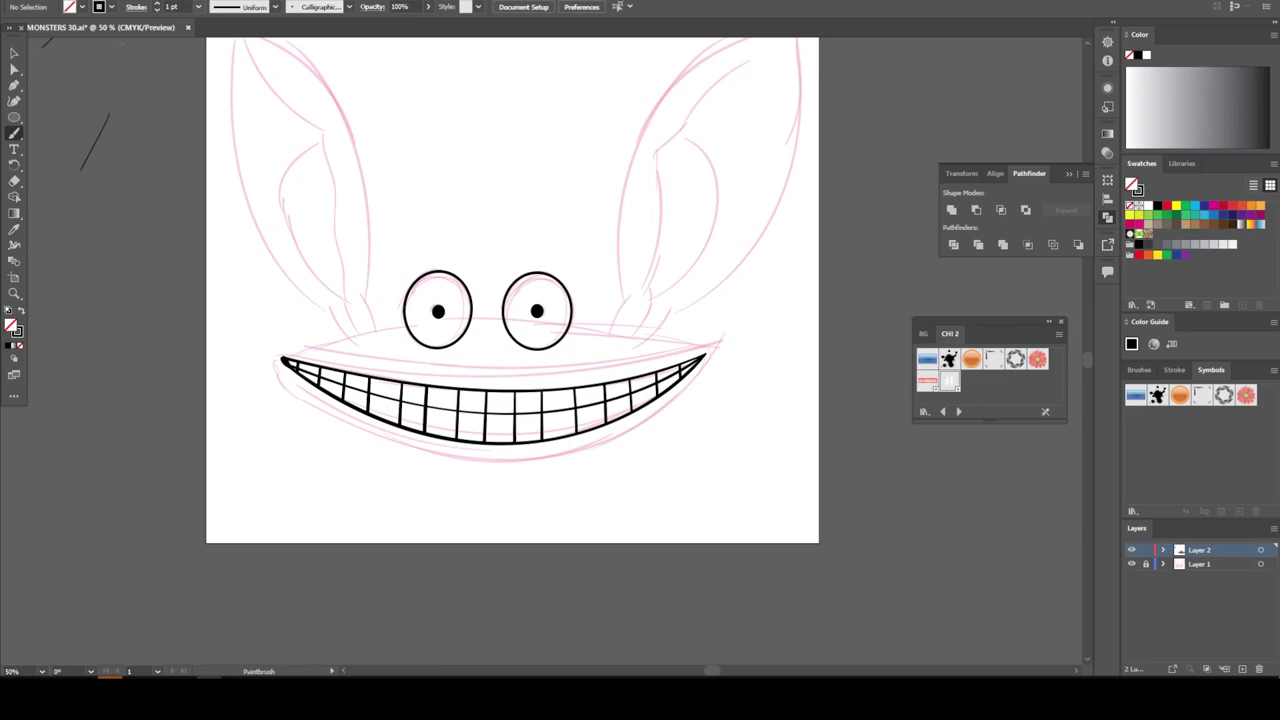
pyautogui.hotkey('ctrl', '+')
# - Apply the Paintbrush options and paint a thick upper lip line across the mouth
pyautogui.press('Return')
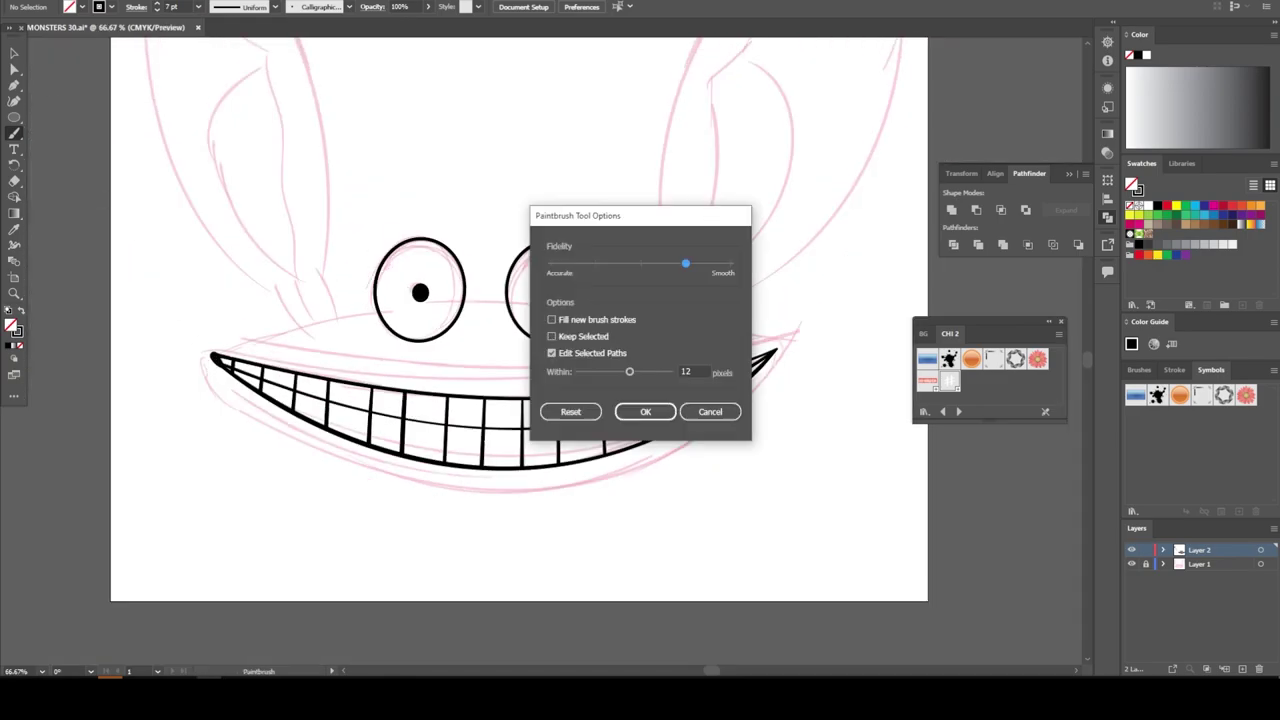
pyautogui.press('Return')
pyautogui.hotkey('ctrl', '+')
pyautogui.press('a')
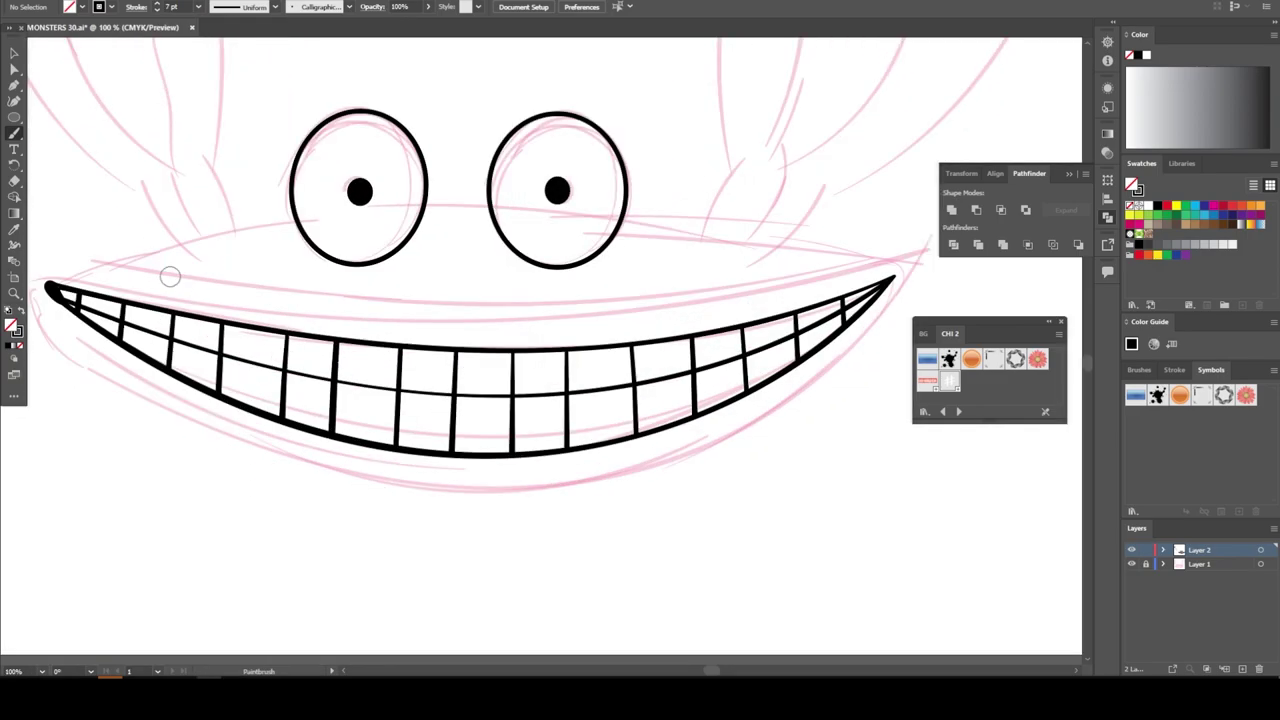
pyautogui.moveTo(82, 270)
pyautogui.mouseDown()
pyautogui.moveTo(314, 300)
pyautogui.moveTo(872, 262)
pyautogui.mouseUp()
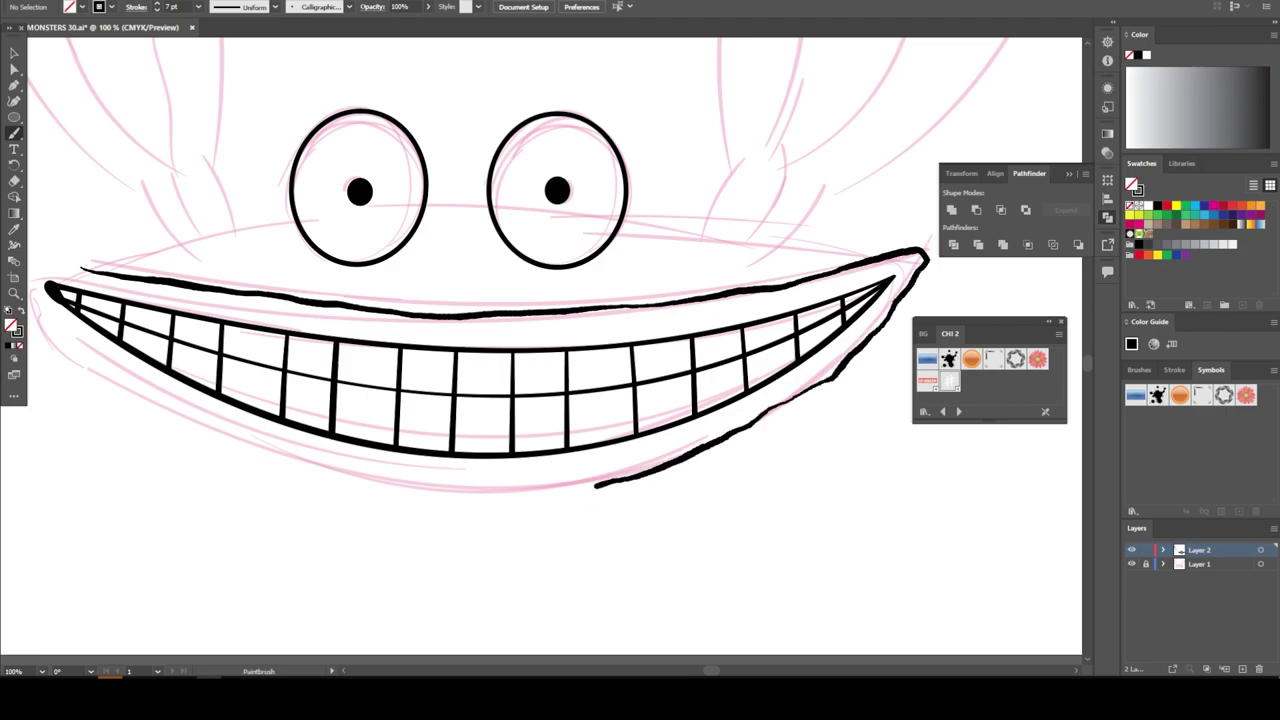
pyautogui.hotkey('ctrl', '0')
pyautogui.scroll(4, 300, 350)
# - Paint thick outlines around the mouth corner and across the top of the mouth
pyautogui.moveTo(350, 285)
pyautogui.mouseDown()
pyautogui.moveTo(271, 400)
pyautogui.moveTo(763, 565)
pyautogui.mouseUp()
pyautogui.hotkey('ctrl', '0')
pyautogui.scroll(1, 665, 570)
pyautogui.scroll(1, 667, 567)
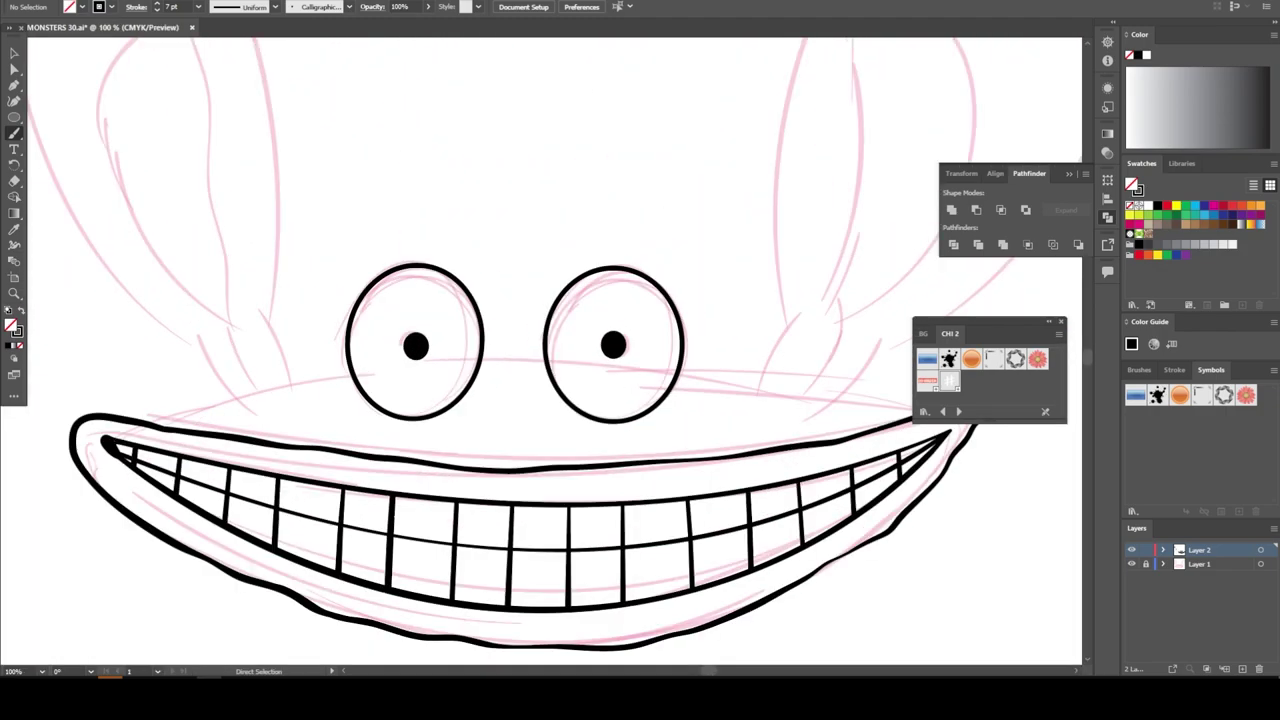
pyautogui.scroll(1, 667, 565)
pyautogui.scroll(-1, 667, 565)
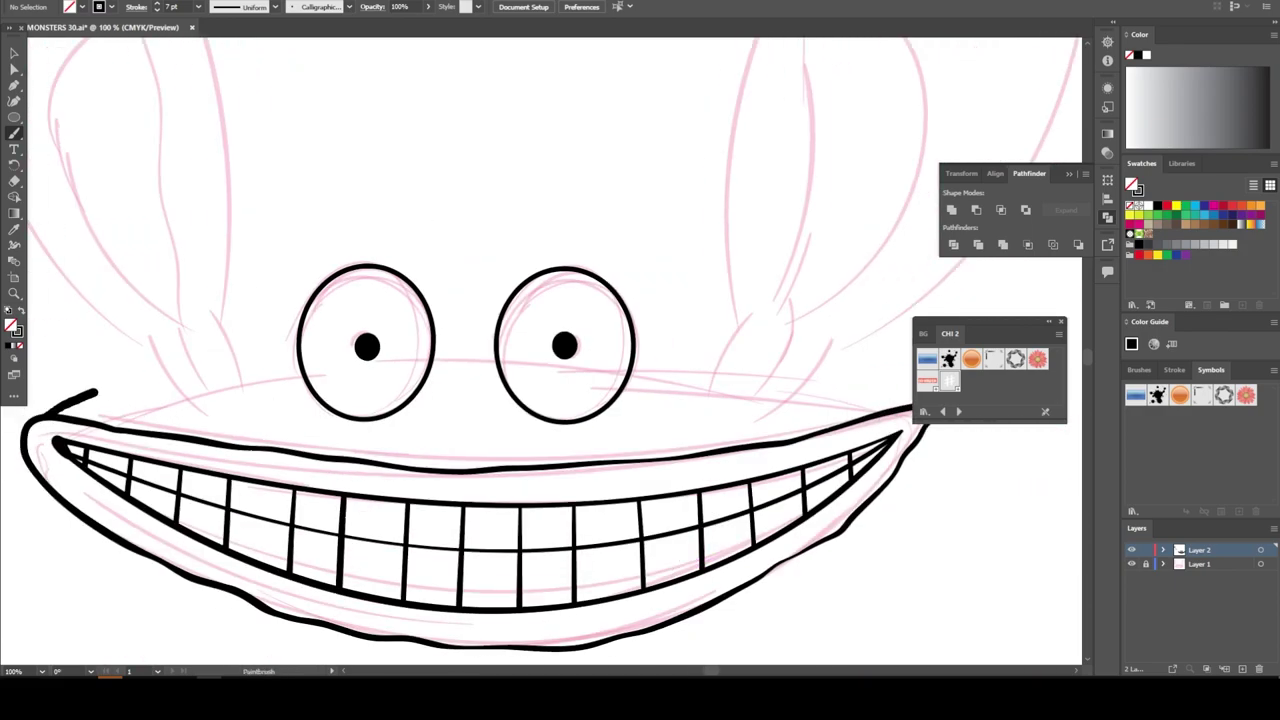
pyautogui.moveTo(97, 393); pyautogui.dragTo(912, 408)
pyautogui.hotkey('ctrl', '0')
pyautogui.hotkey('ctrl', '+')
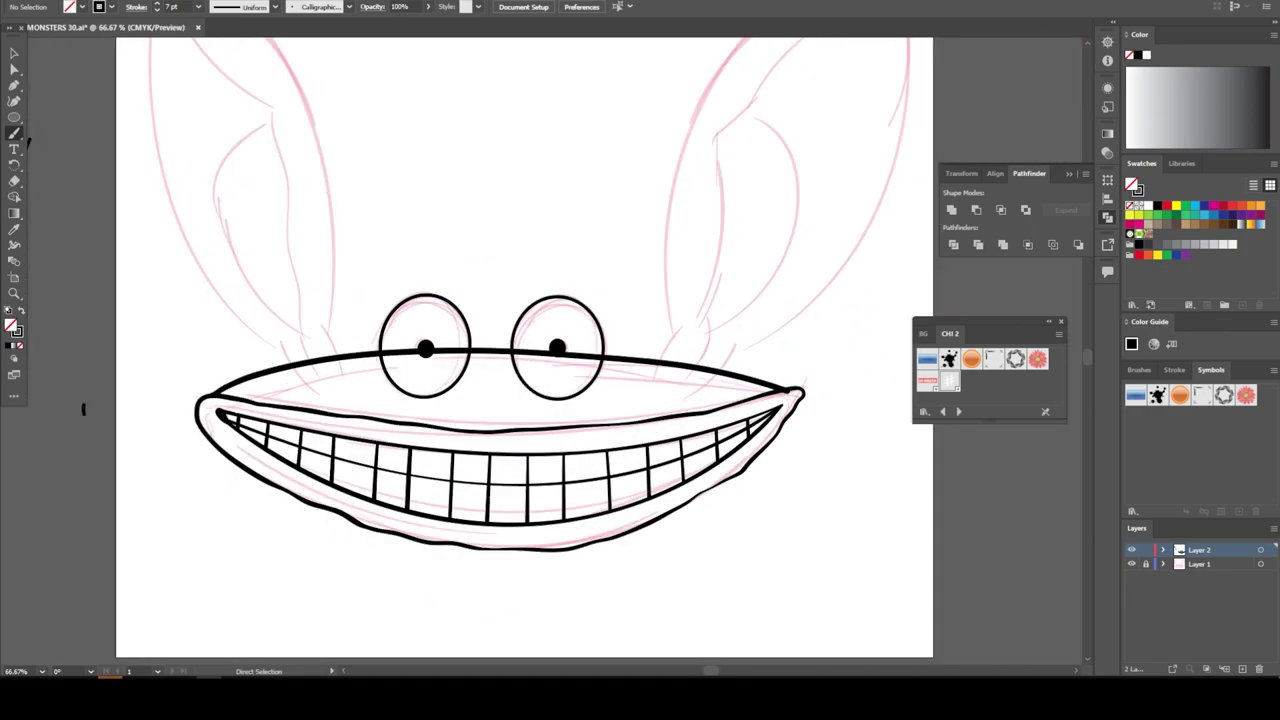
# - Ink the right bat ear's outer edges and inner curve with bold black brush strokes
pyautogui.hscroll(3, 542, 502)
pyautogui.scroll(4, 542, 502)
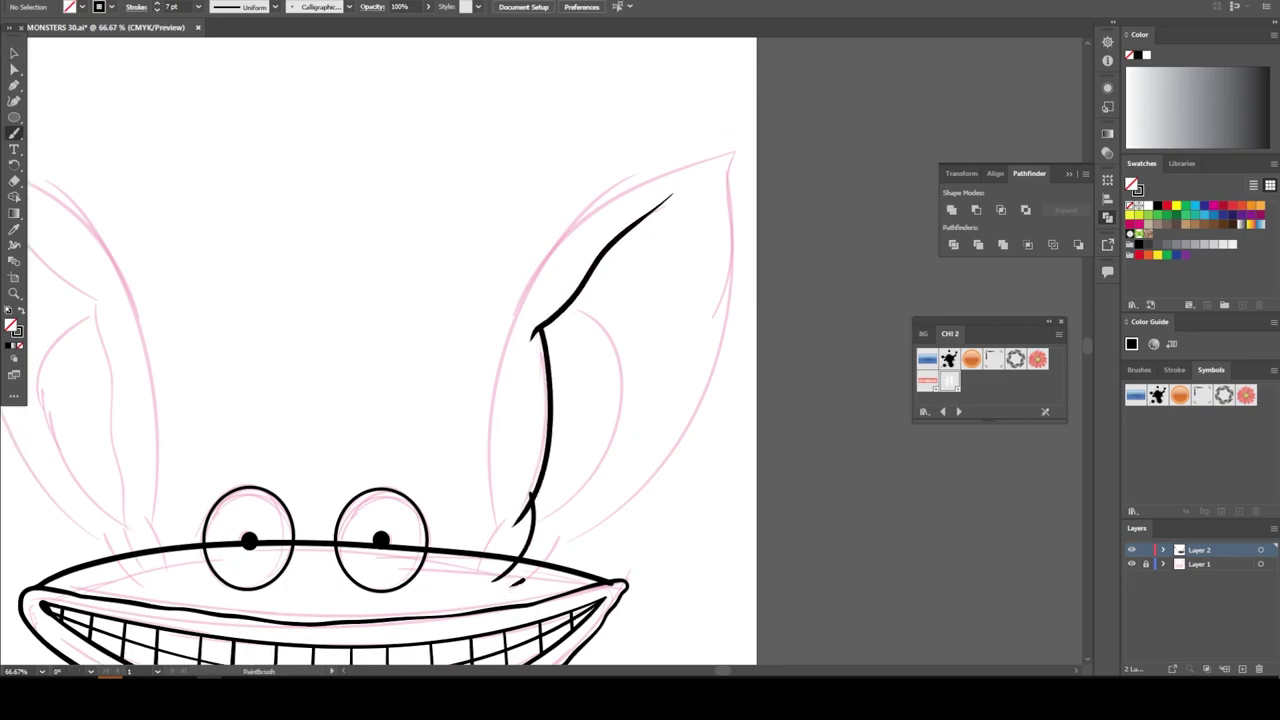
pyautogui.moveTo(550, 545)
pyautogui.mouseDown()
pyautogui.moveTo(712, 250)
pyautogui.moveTo(741, 136)
pyautogui.mouseUp()
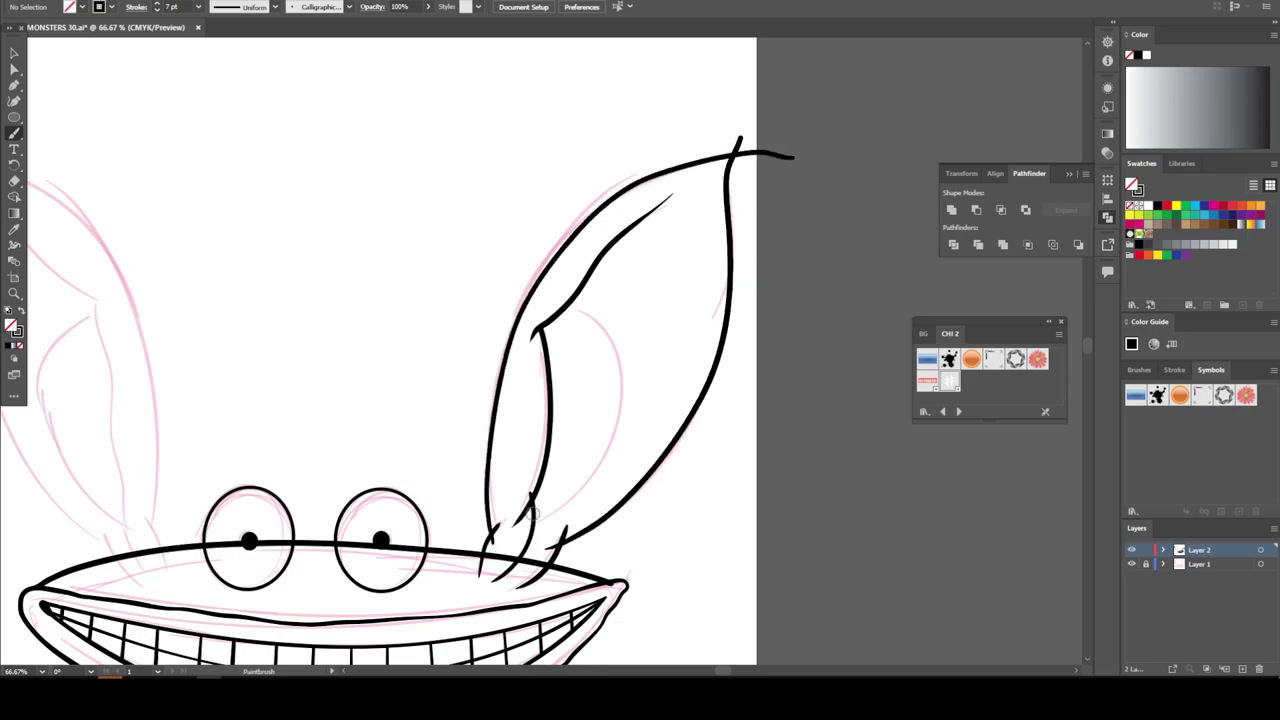
pyautogui.moveTo(522, 526)
pyautogui.mouseDown()
pyautogui.moveTo(600, 300)
pyautogui.moveTo(574, 282)
pyautogui.mouseUp()
pyautogui.hotkey('ctrl', '0')
pyautogui.hotkey('ctrl', '+')
pyautogui.hotkey('ctrl', '+')
pyautogui.hotkey('ctrl', 'z')
pyautogui.moveTo(435, 543)
pyautogui.mouseDown()
pyautogui.moveTo(498, 512)
pyautogui.moveTo(500, 195)
pyautogui.mouseUp()
pyautogui.hotkey('ctrl', '-')
pyautogui.scroll(1, 430, 540)
# - Ink the left bat ear's outline, inner line and base tufts in bold black
pyautogui.moveTo(418, 508)
pyautogui.mouseDown()
pyautogui.moveTo(442, 572)
pyautogui.moveTo(260, 155)
pyautogui.moveTo(345, 525)
pyautogui.mouseUp()
pyautogui.hotkey('ctrl', '+')
pyautogui.hotkey('ctrl', '+')
pyautogui.hotkey('ctrl', '+')
pyautogui.moveTo(300, 578)
pyautogui.mouseDown()
pyautogui.moveTo(345, 604)
pyautogui.moveTo(245, 440)
pyautogui.mouseUp()
pyautogui.moveTo(336, 545); pyautogui.dragTo(300, 290)
pyautogui.hotkey('ctrl', '-')
pyautogui.scroll(5, 540, 350)
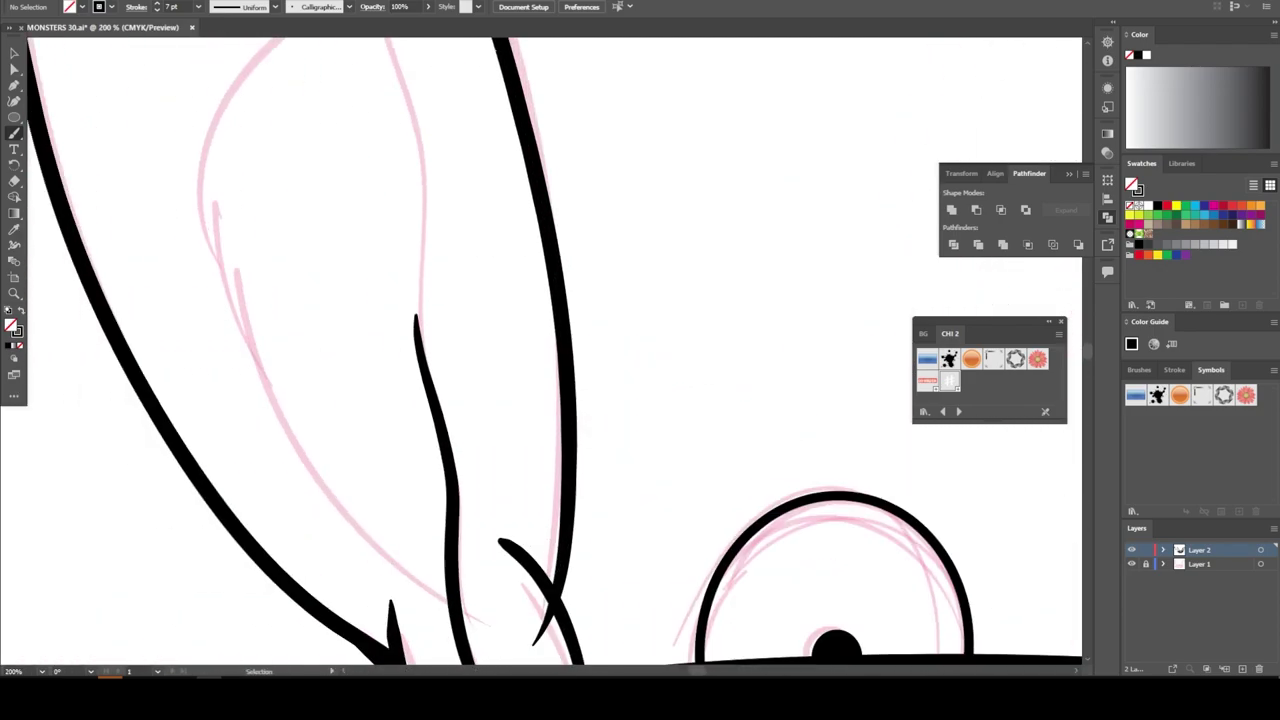
pyautogui.moveTo(448, 518); pyautogui.dragTo(476, 660)
pyautogui.moveTo(412, 268); pyautogui.dragTo(335, 182)
pyautogui.scroll(6, 257, 260)
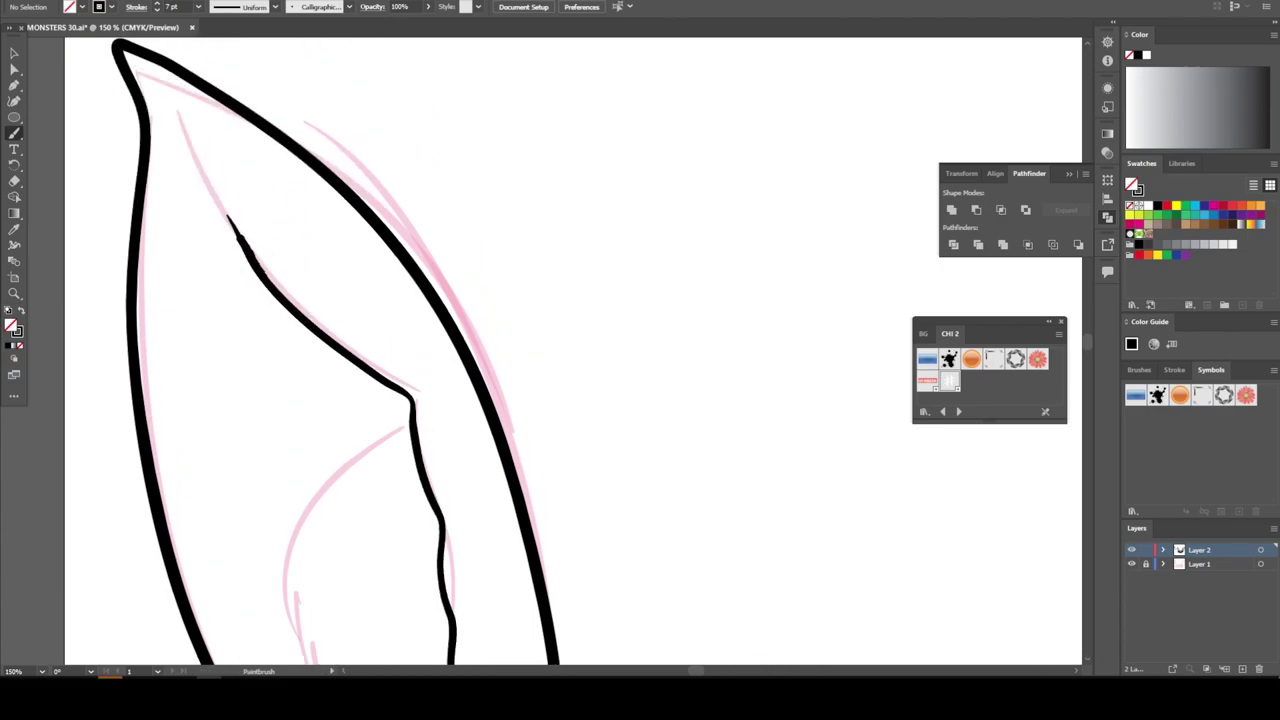
pyautogui.scroll(-10, 294, 380)
pyautogui.moveTo(338, 135); pyautogui.dragTo(472, 555)
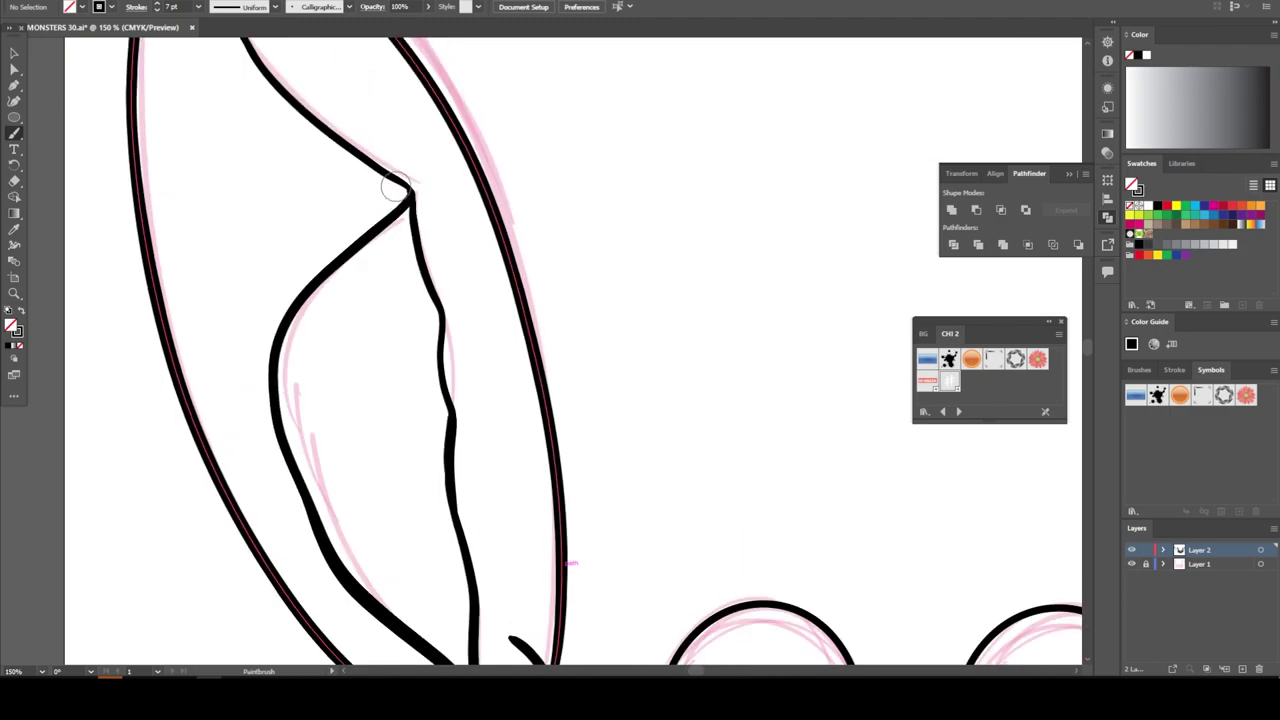
pyautogui.hotkey('ctrl', '-')
pyautogui.hotkey('ctrl', '-')
pyautogui.hotkey('ctrl', '-')
pyautogui.hotkey('ctrl', '-')
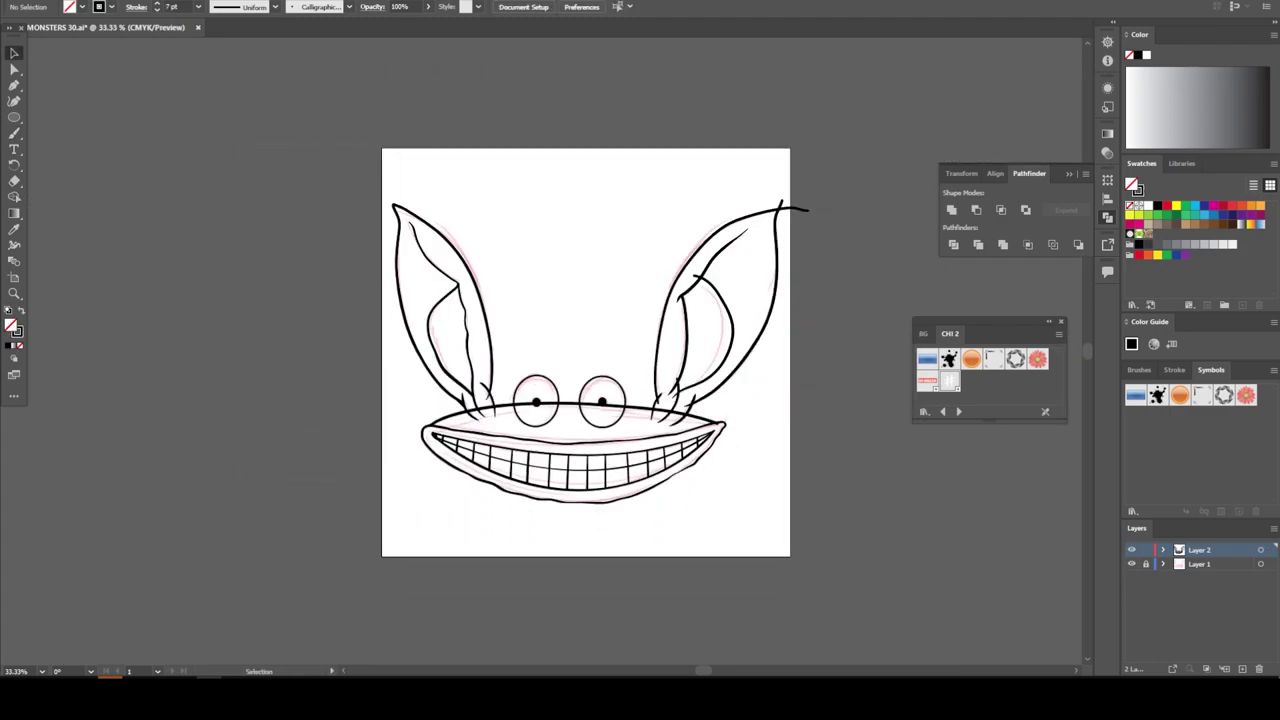
# - Select all the line art, expand it, and apply Pathfinder Divide
pyautogui.hotkey('ctrl', 'a')
pyautogui.click(112, 2)
pyautogui.click(150, 154)
pyautogui.click(953, 244)
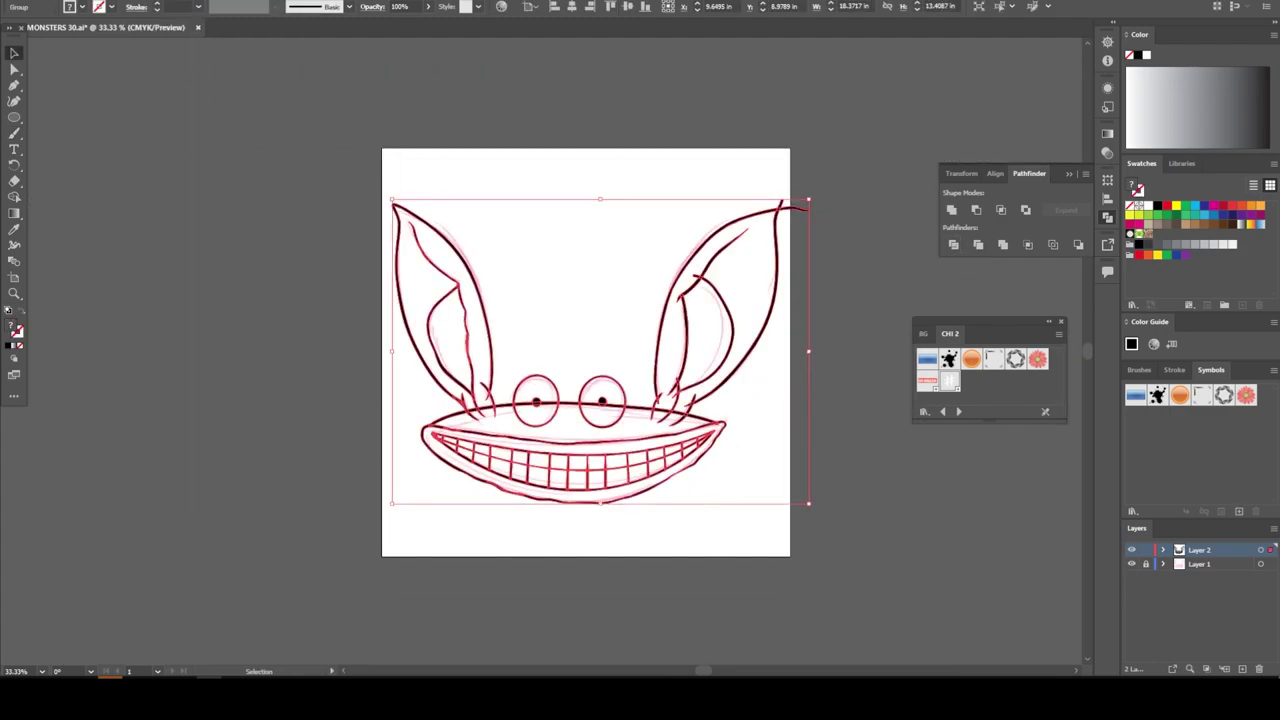
# - Inspect the divided group in Isolation Mode, then exit isolation and deselect
pyautogui.doubleClick(590, 404)
pyautogui.scroll(2, 590, 404)
pyautogui.scroll(1, 570, 325)
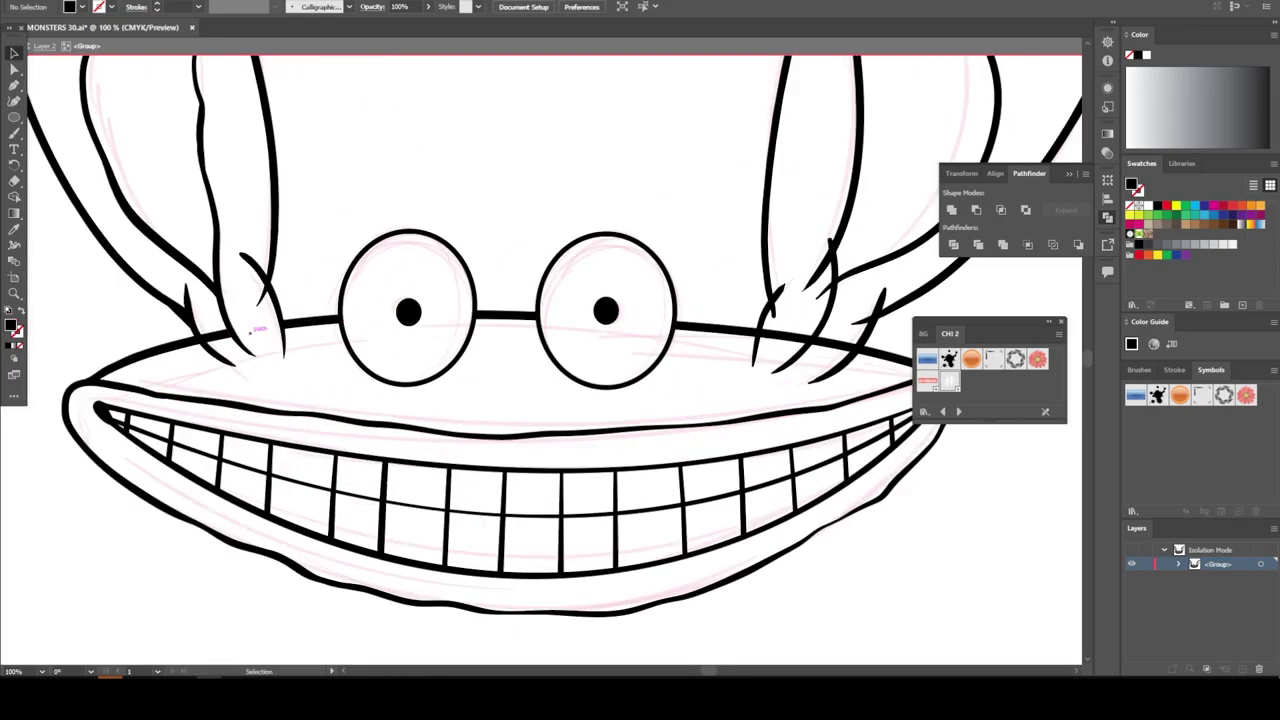
pyautogui.scroll(-1, 410, 314)
pyautogui.scroll(1, 540, 320)
pyautogui.scroll(2, 450, 300)
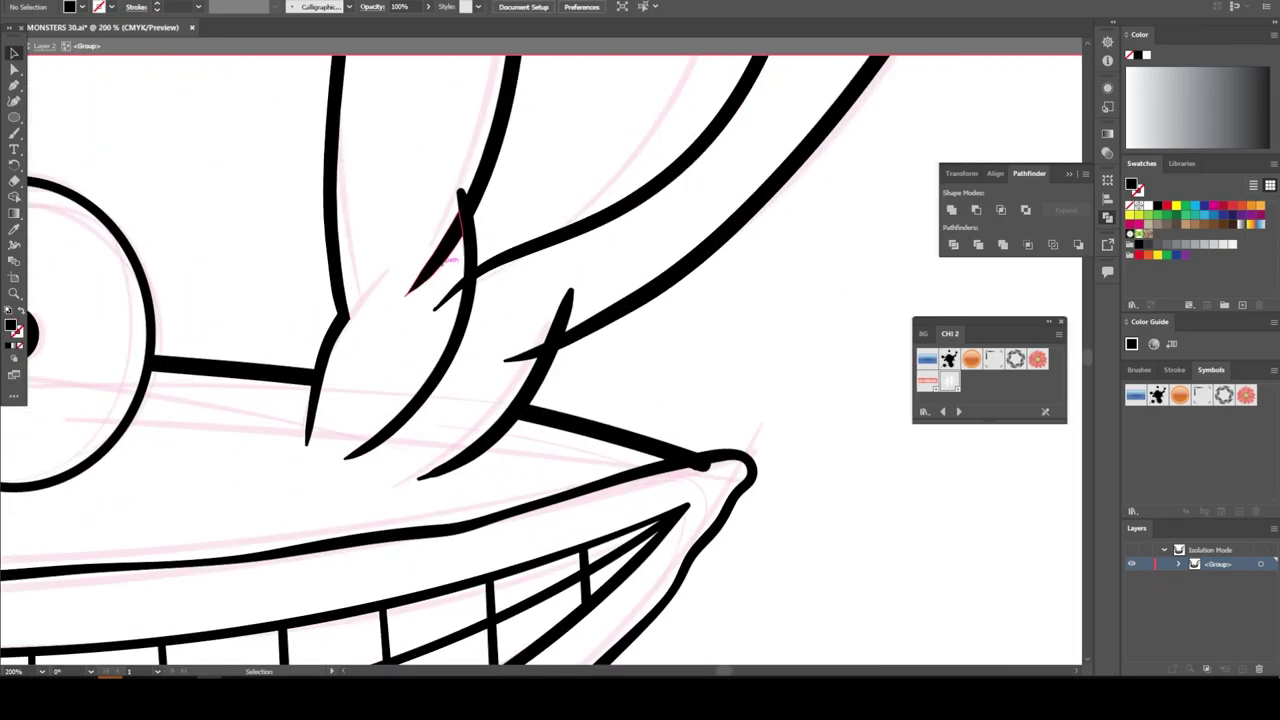
pyautogui.scroll(-3, 437, 270)
pyautogui.scroll(2, 600, 200)
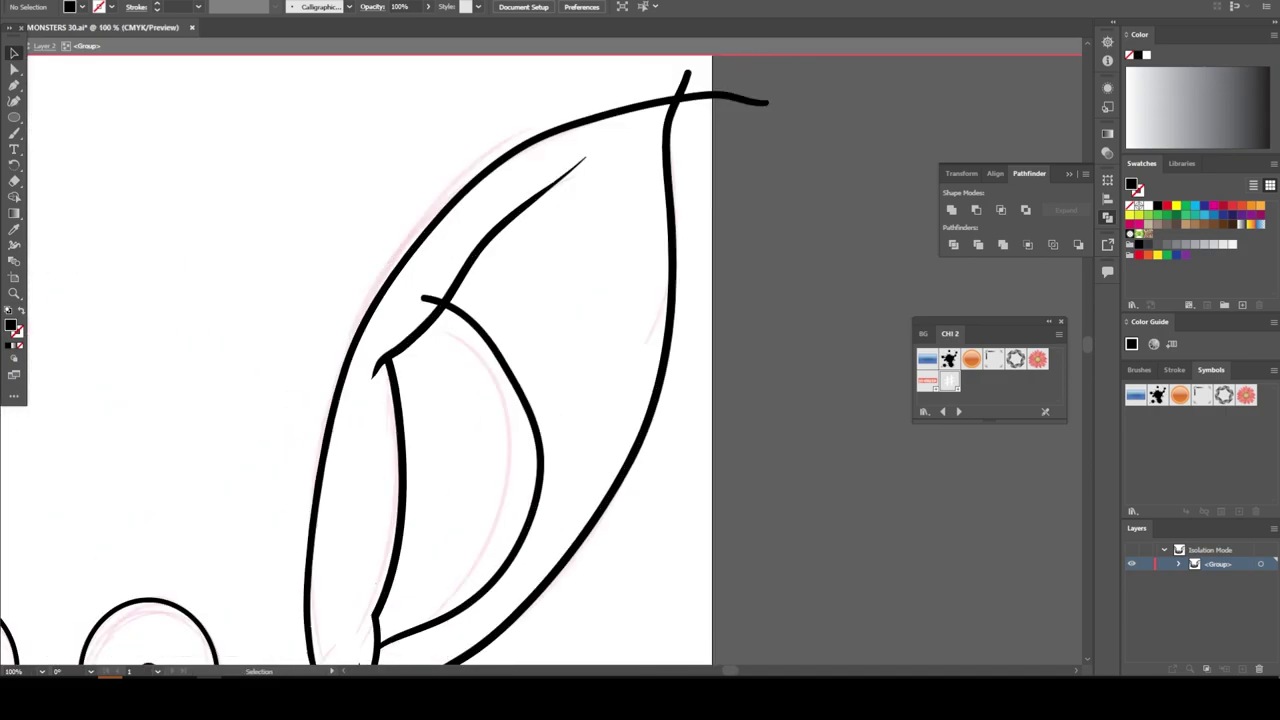
pyautogui.scroll(-3, 600, 300)
pyautogui.scroll(2, 600, 330)
pyautogui.scroll(1, 630, 330)
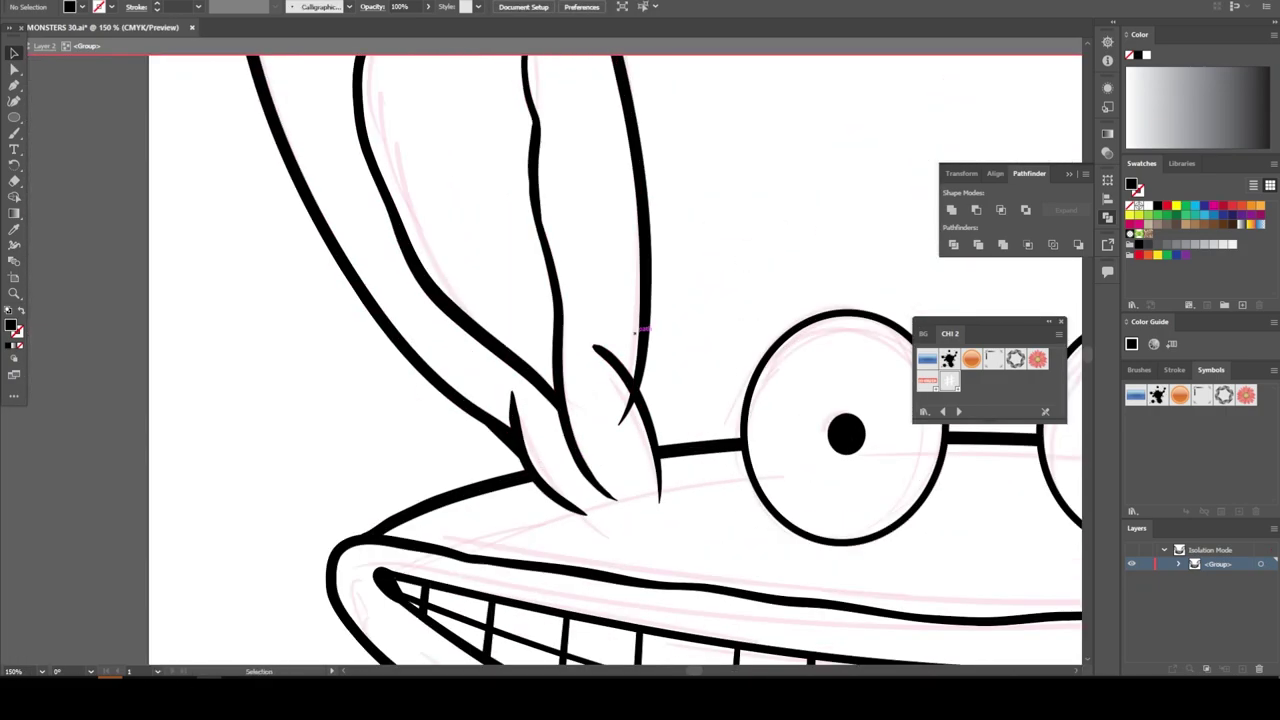
pyautogui.scroll(-3, 615, 360)
pyautogui.hscroll(2, 615, 360)
pyautogui.scroll(3, 600, 500)
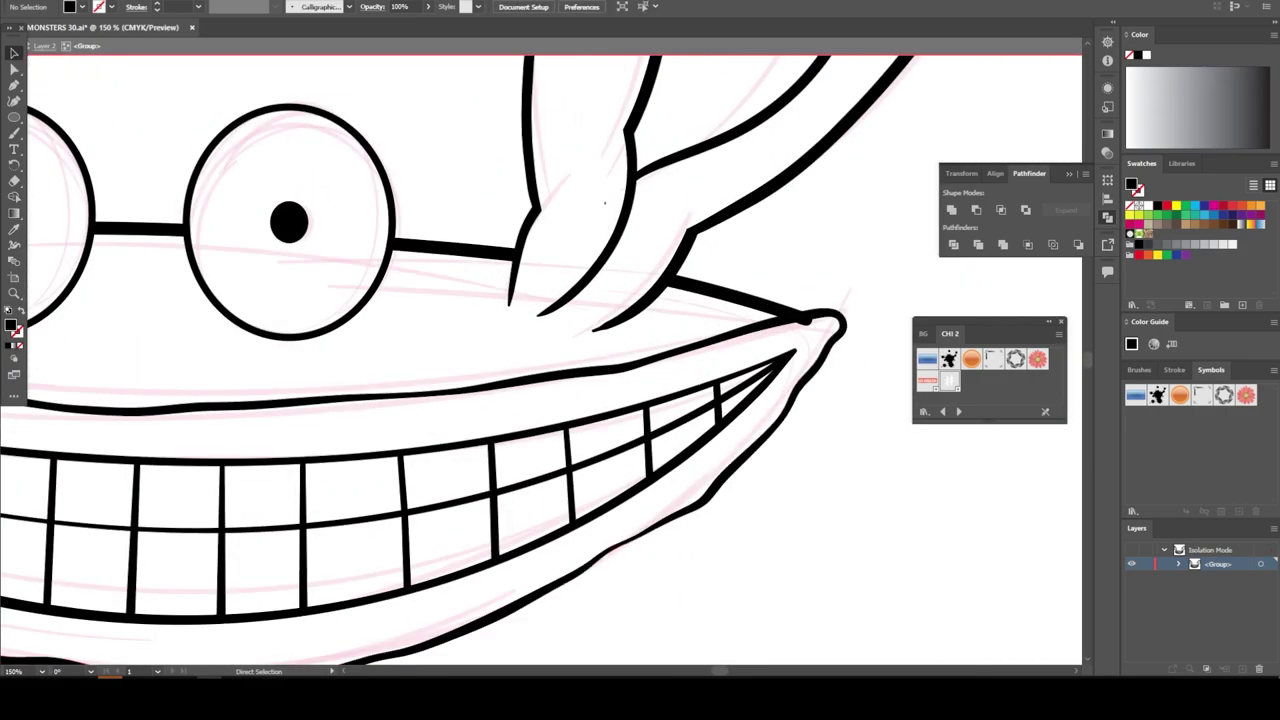
pyautogui.scroll(3, 814, 356)
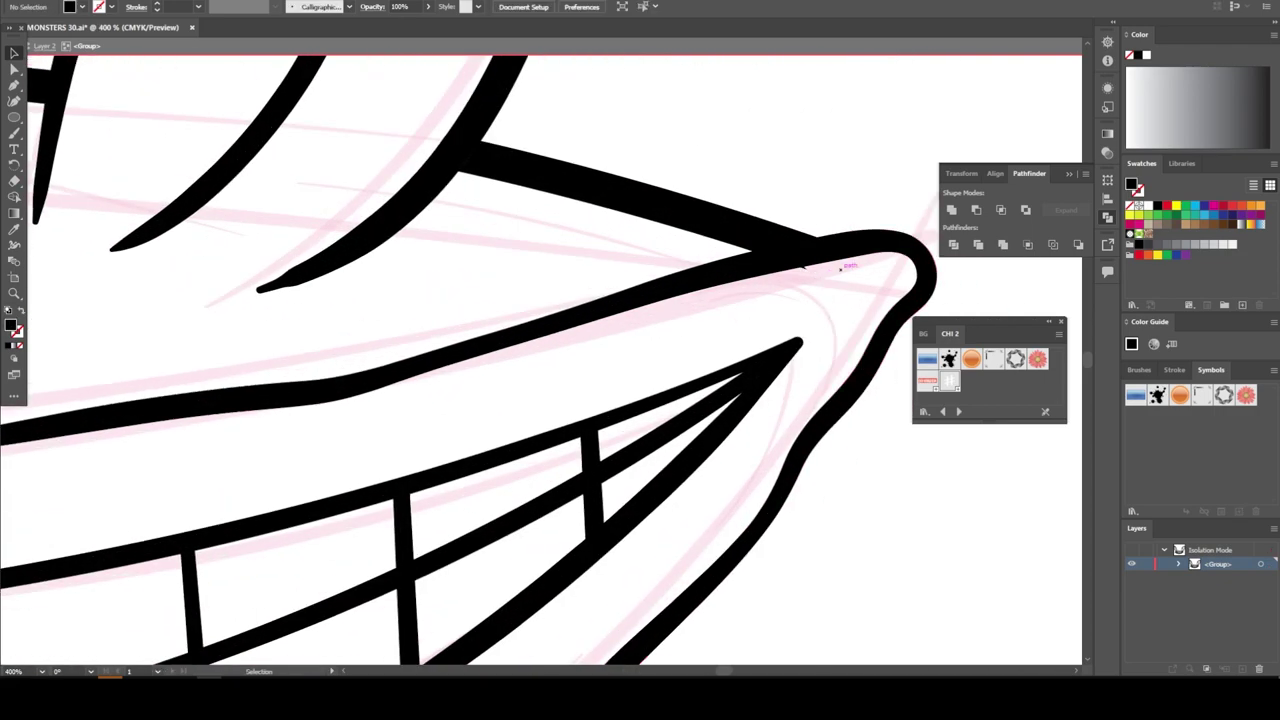
pyautogui.scroll(-3, 842, 266)
pyautogui.scroll(-3, 740, 300)
pyautogui.hotkey('ctrl', 'a')
pyautogui.hotkey('alt', 'o')
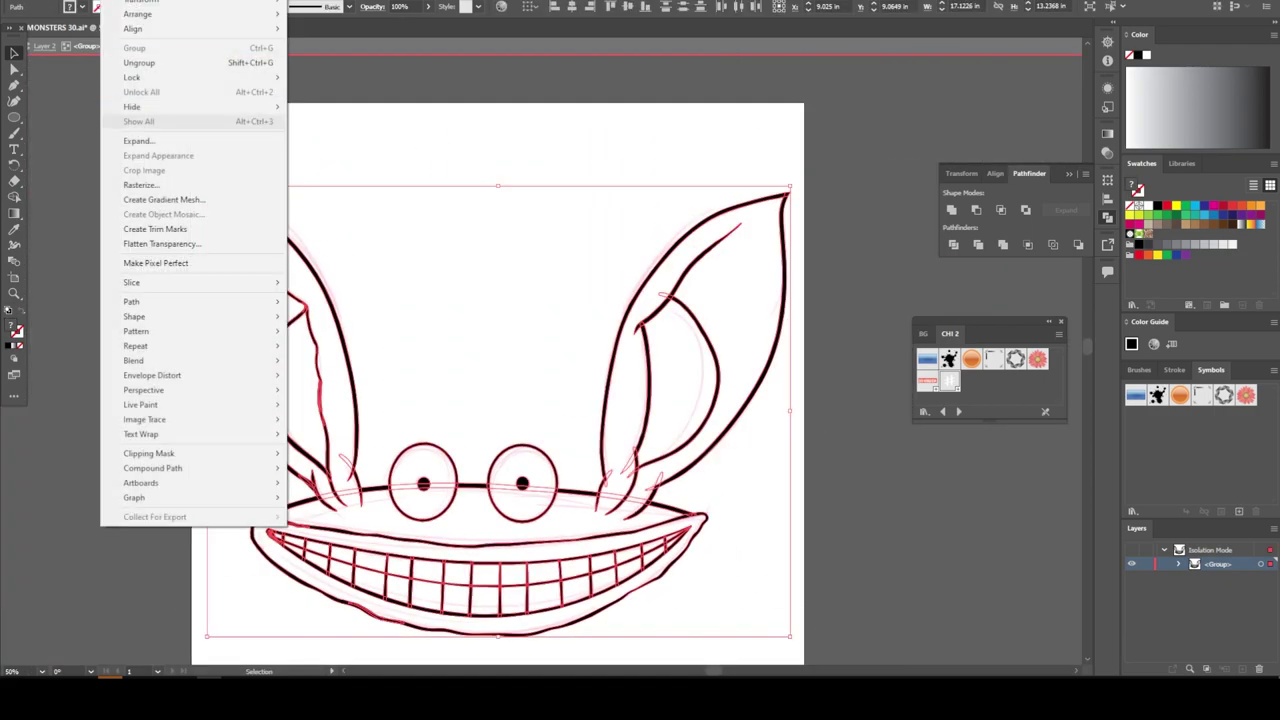
pyautogui.press('Escape')
pyautogui.press('Escape')
pyautogui.scroll(2, 480, 400)
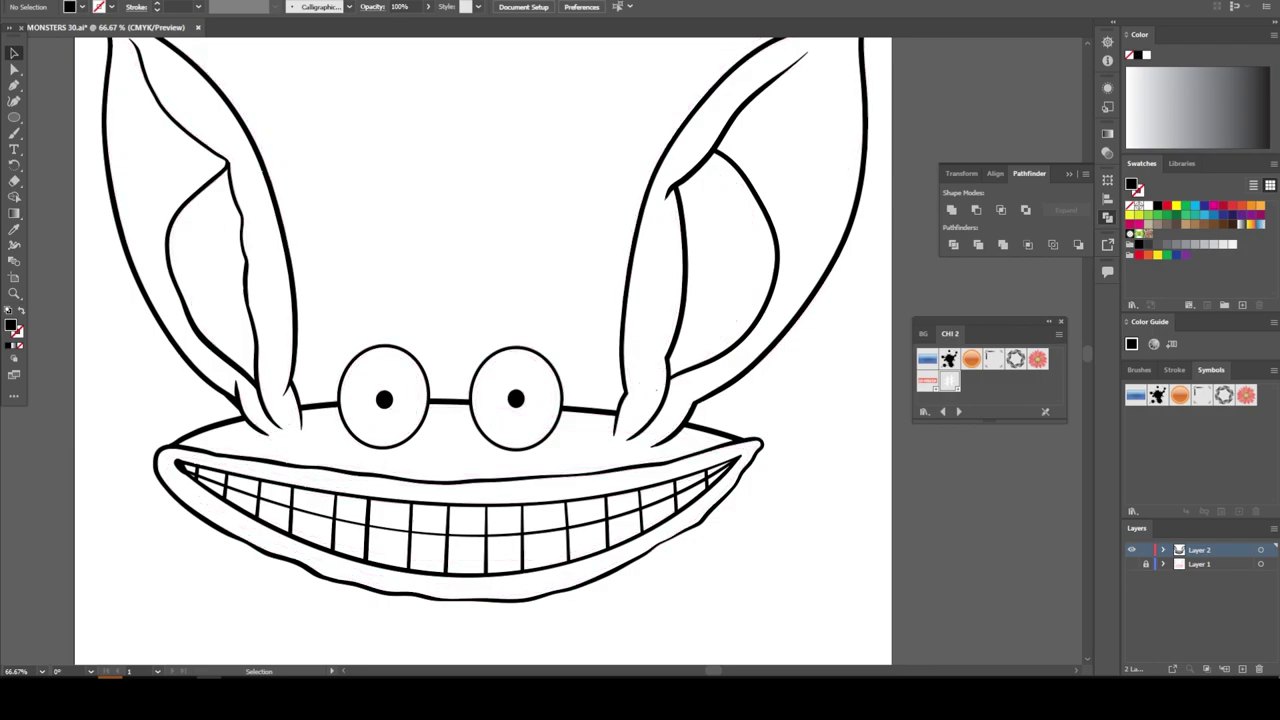
# - Brush thin 4 pt hatch lines inside both bat ears, then select all the artwork
pyautogui.scroll(3, 720, 215)
pyautogui.click(198, 7)
pyautogui.click(214, 180)
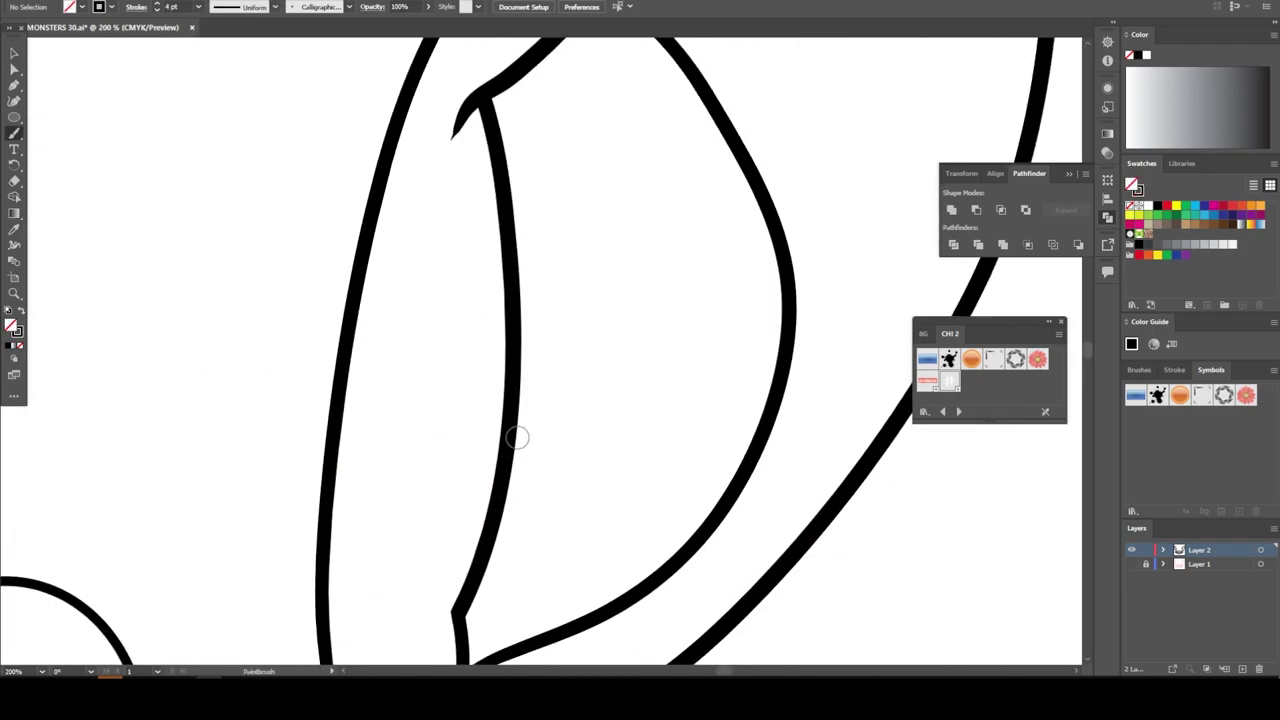
pyautogui.moveTo(515, 483); pyautogui.dragTo(672, 447)
pyautogui.scroll(-1, 686, 526)
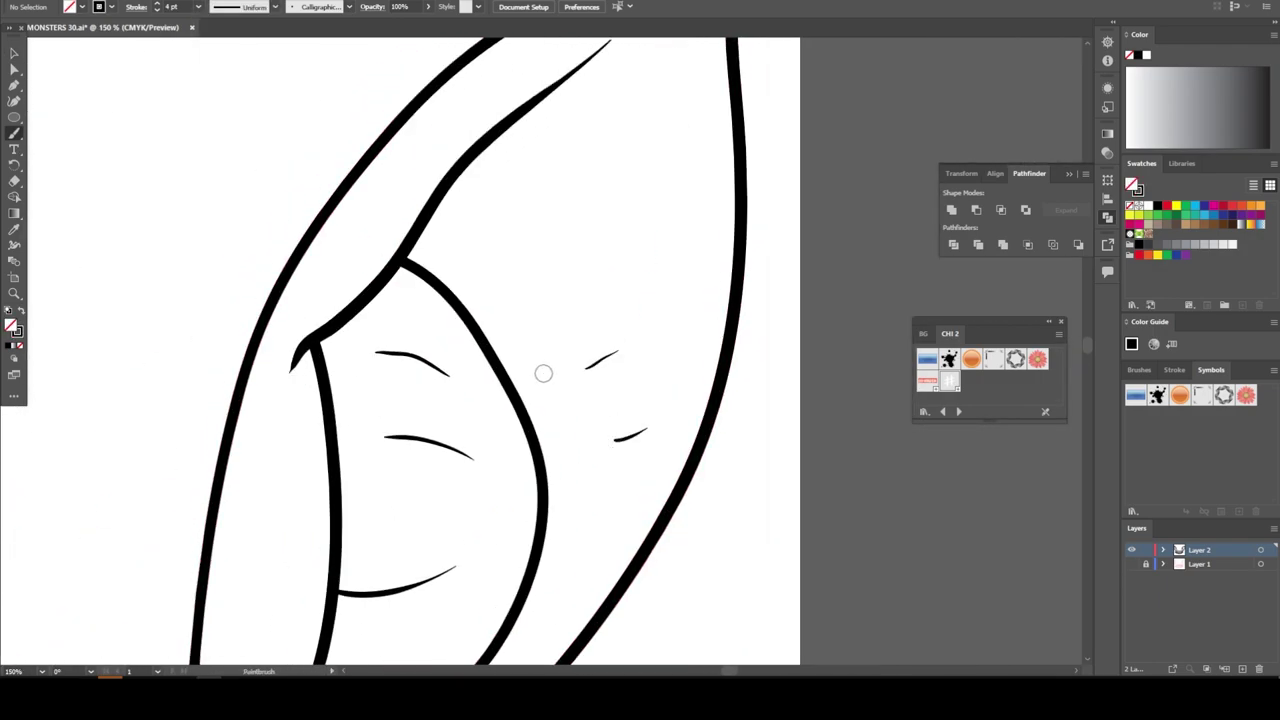
pyautogui.scroll(-2, 663, 223)
pyautogui.scroll(-3, 809, 481)
pyautogui.scroll(3, 478, 283)
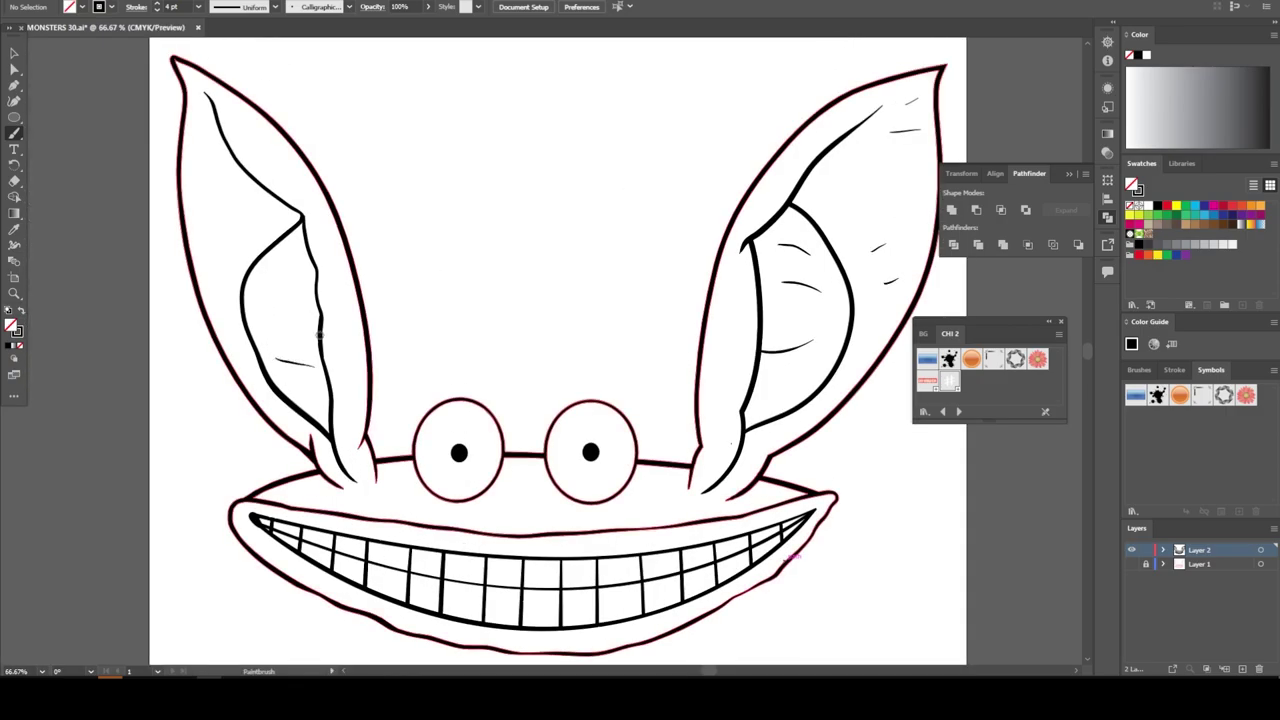
pyautogui.scroll(-1, 438, 548)
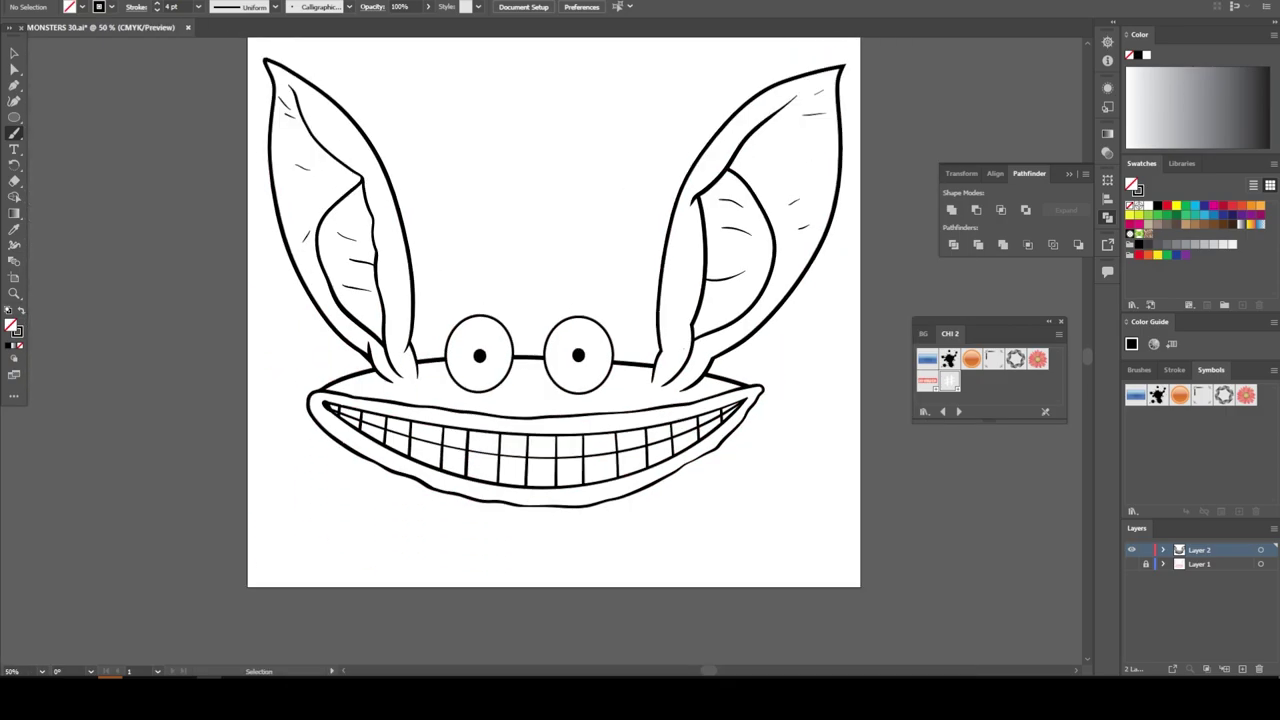
pyautogui.scroll(-1, 438, 548)
pyautogui.hotkey('ctrl', 'a')
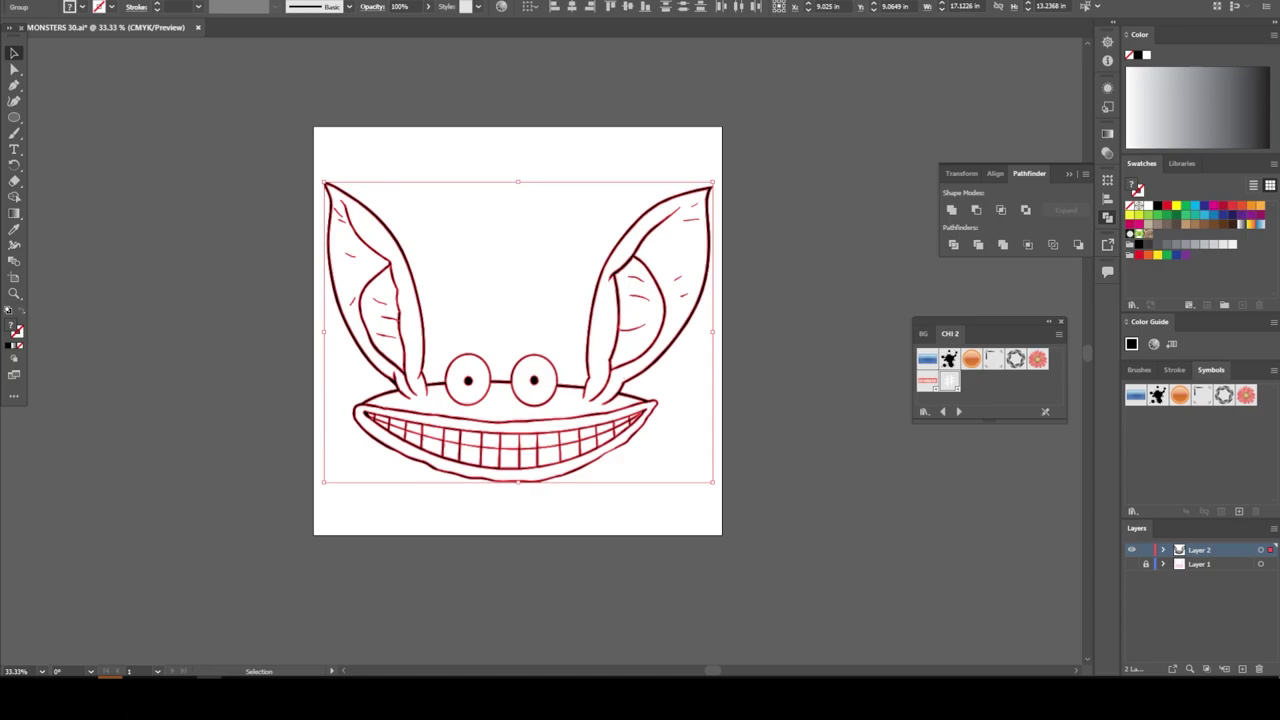
# - Duplicate Layer 2 into a copy layer and set the fill colour to pink
pyautogui.hotkey('ctrl', 'shift', 'a')
pyautogui.click(1275, 561)
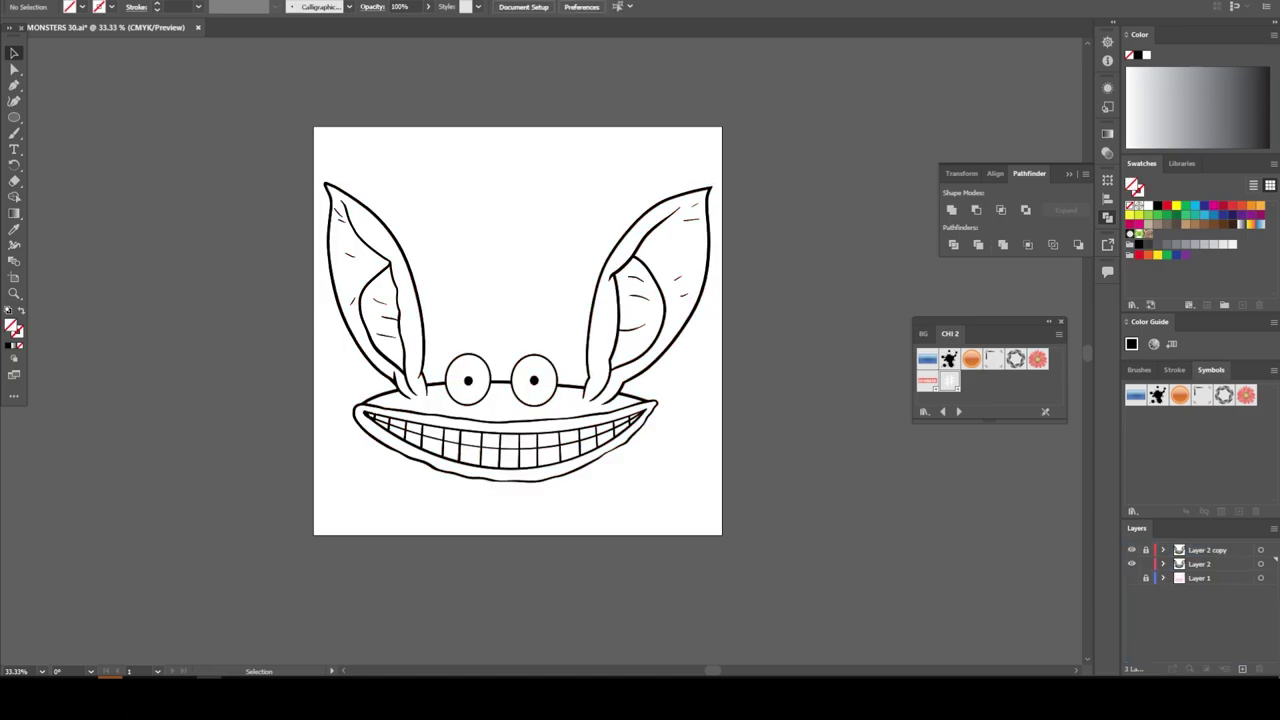
pyautogui.click(1200, 564)
pyautogui.doubleClick(12, 326)
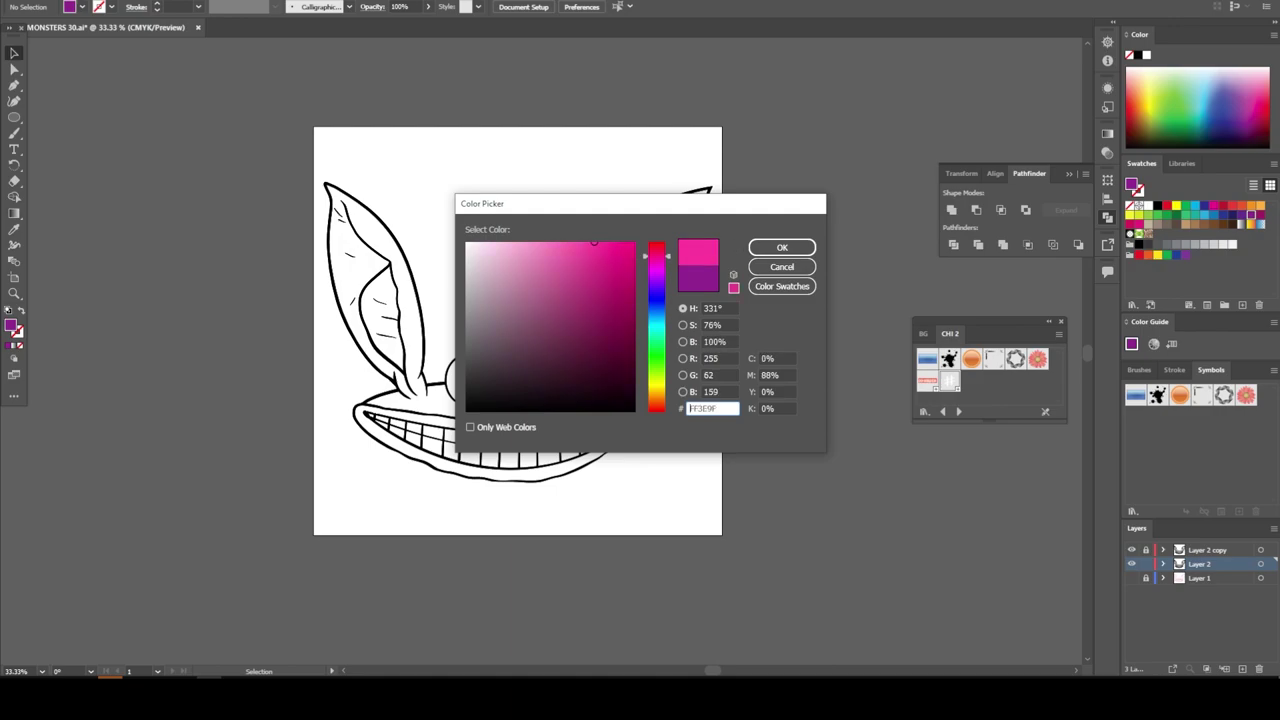
pyautogui.click(782, 247)
# - Add a pink rectangle behind the line art, limited to the face shape
pyautogui.click(14, 117)
pyautogui.click(86, 118)
pyautogui.moveTo(310, 148); pyautogui.dragTo(758, 510)
pyautogui.rightClick(385, 190)
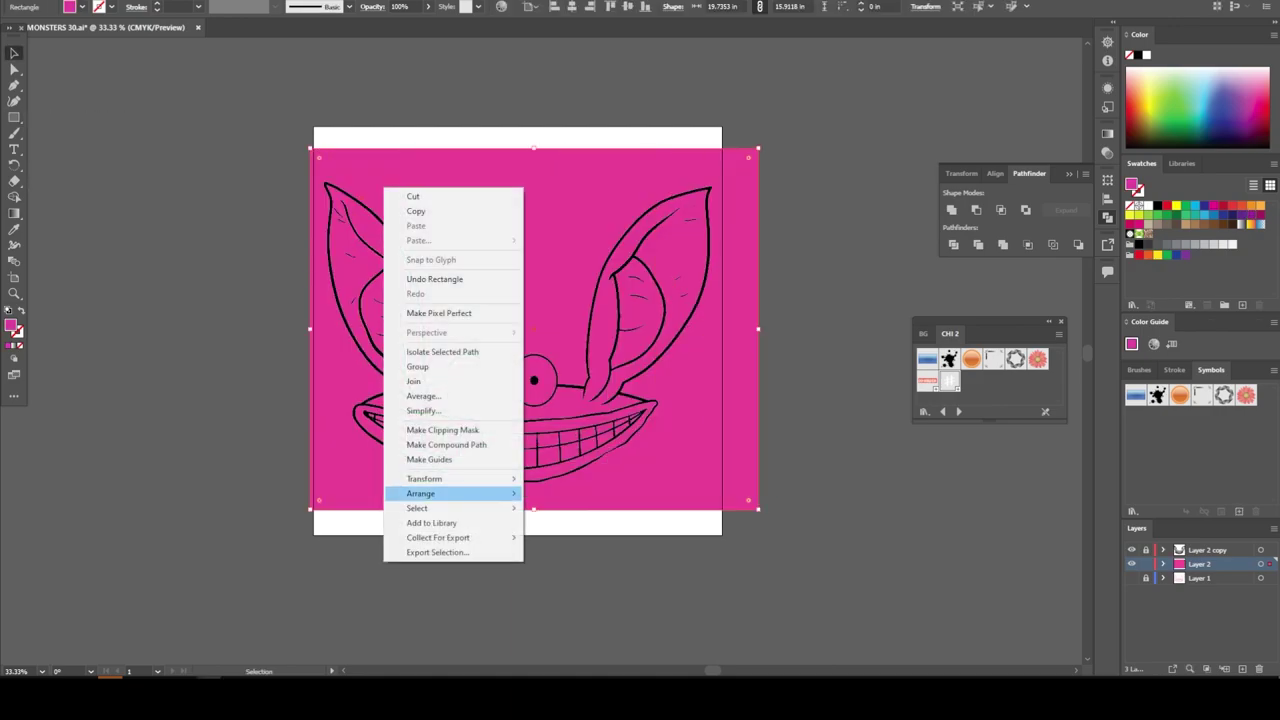
pyautogui.click(580, 537)
pyautogui.rightClick(712, 84)
pyautogui.click(760, 324)
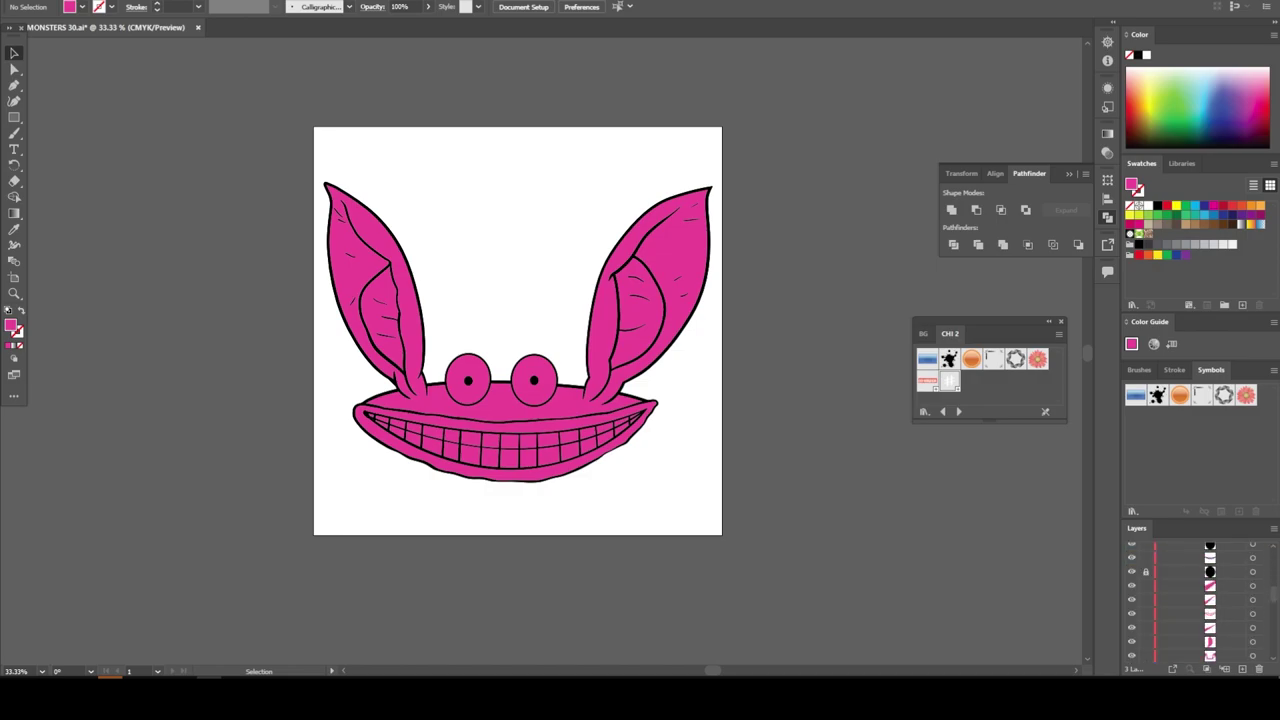
pyautogui.hotkey('ctrl', '=')
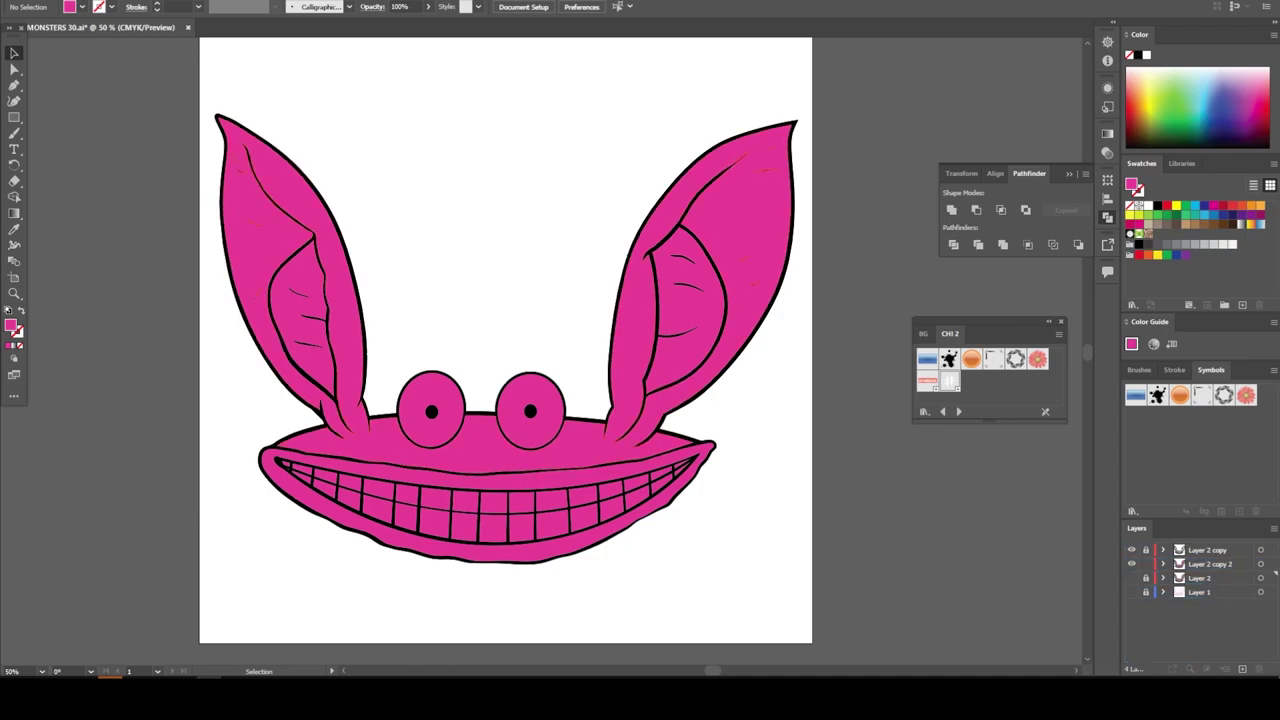
pyautogui.rightClick(540, 331)
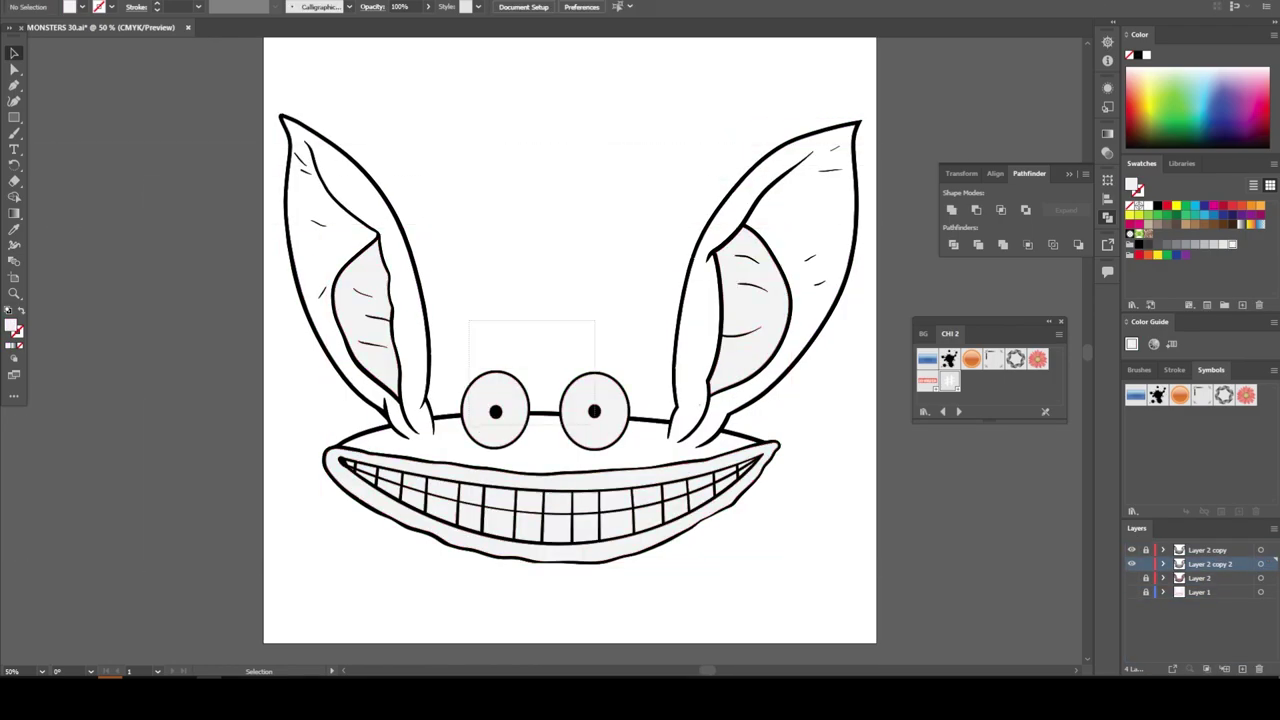
# - Fill the eyes light orange and the inner ears bluish lavender
pyautogui.doubleClick(12, 326)
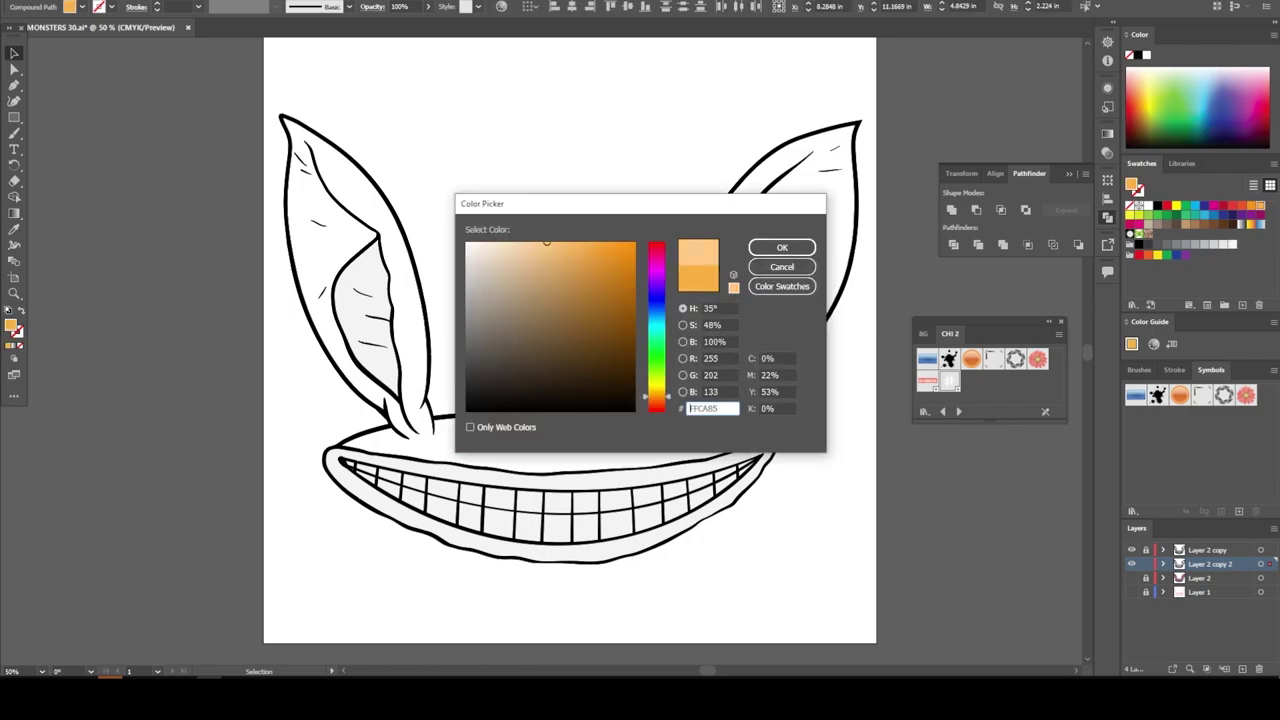
pyautogui.press('Return')
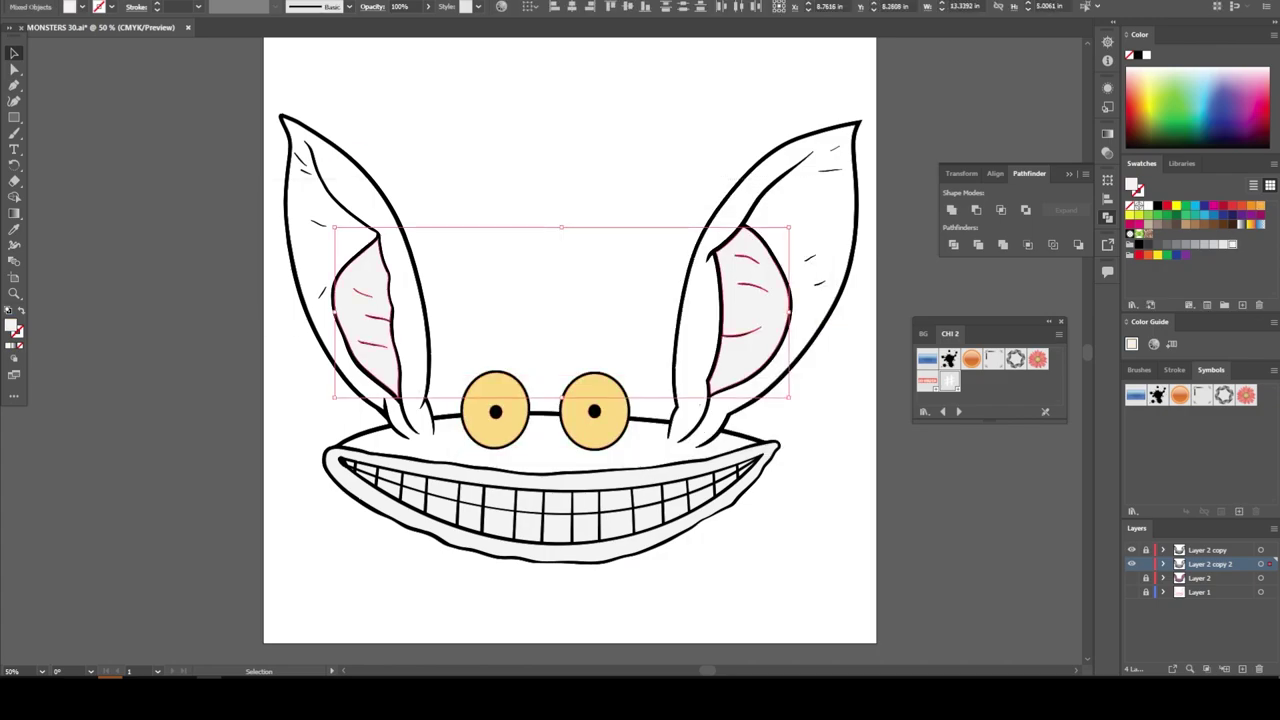
pyautogui.doubleClick(12, 326)
pyautogui.click(518, 283)
pyautogui.write('C0A6FF')
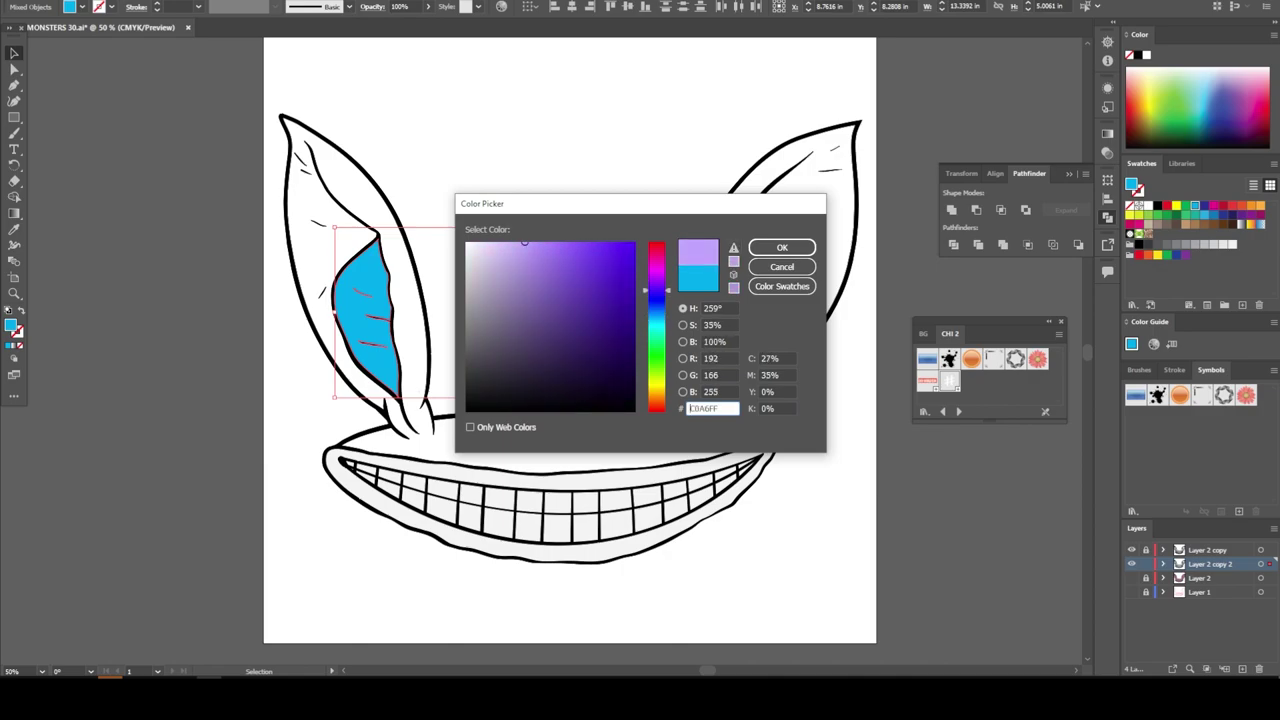
pyautogui.press('Return')
pyautogui.doubleClick(12, 324)
pyautogui.click(600, 260)
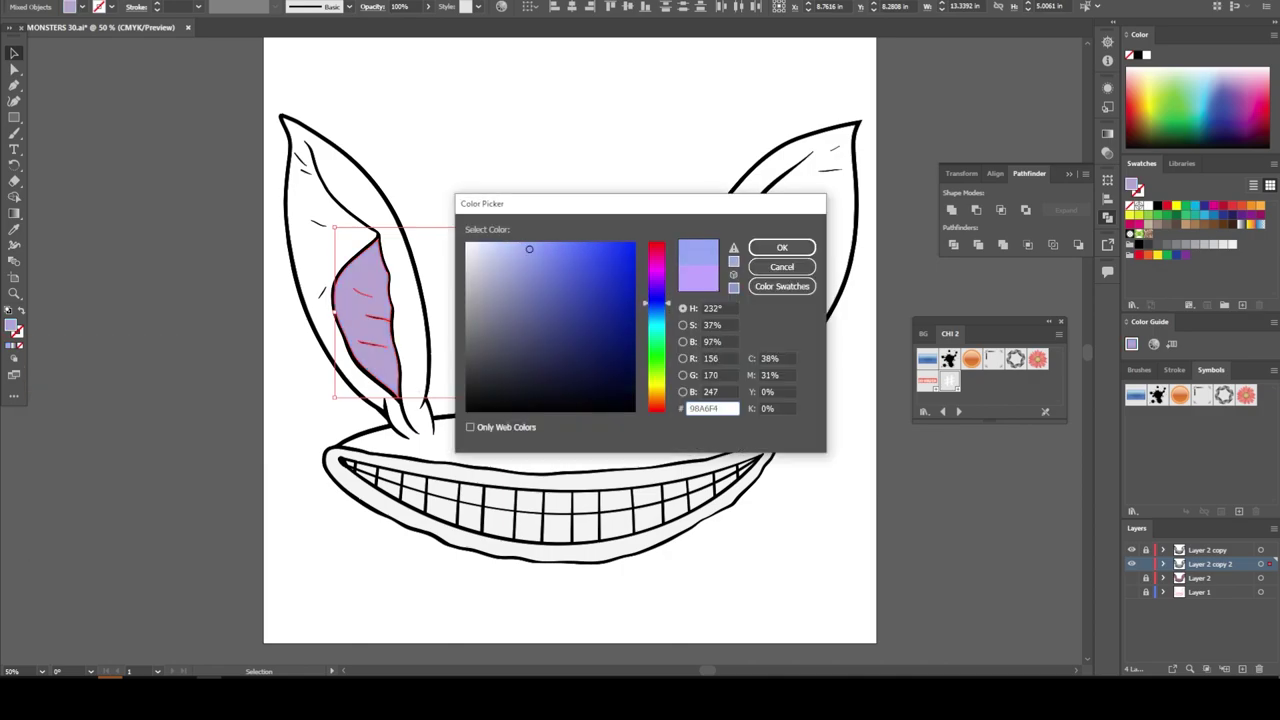
pyautogui.click(766, 249)
# - Copy the inner ears' lavender onto the mouth with the Eyedropper, then deselect
pyautogui.click(550, 545)
pyautogui.press('i')
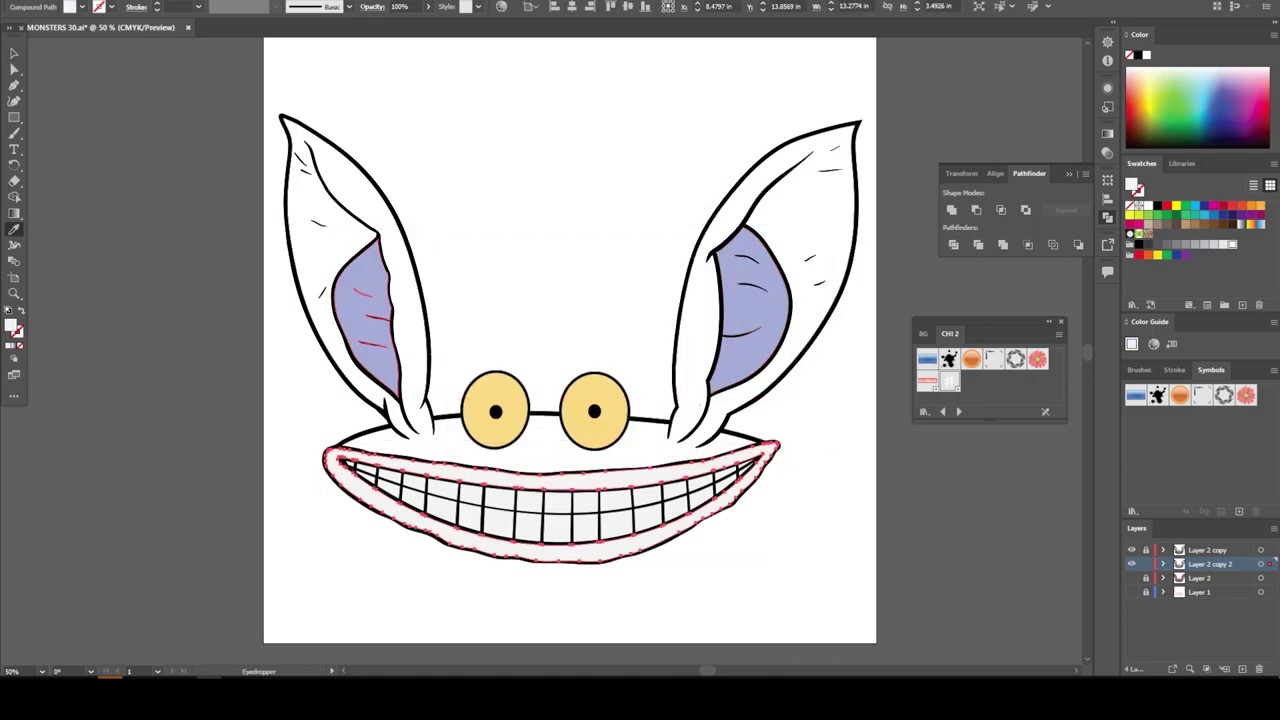
pyautogui.click(365, 320)
pyautogui.hotkey('ctrl', 'shift', 'a')
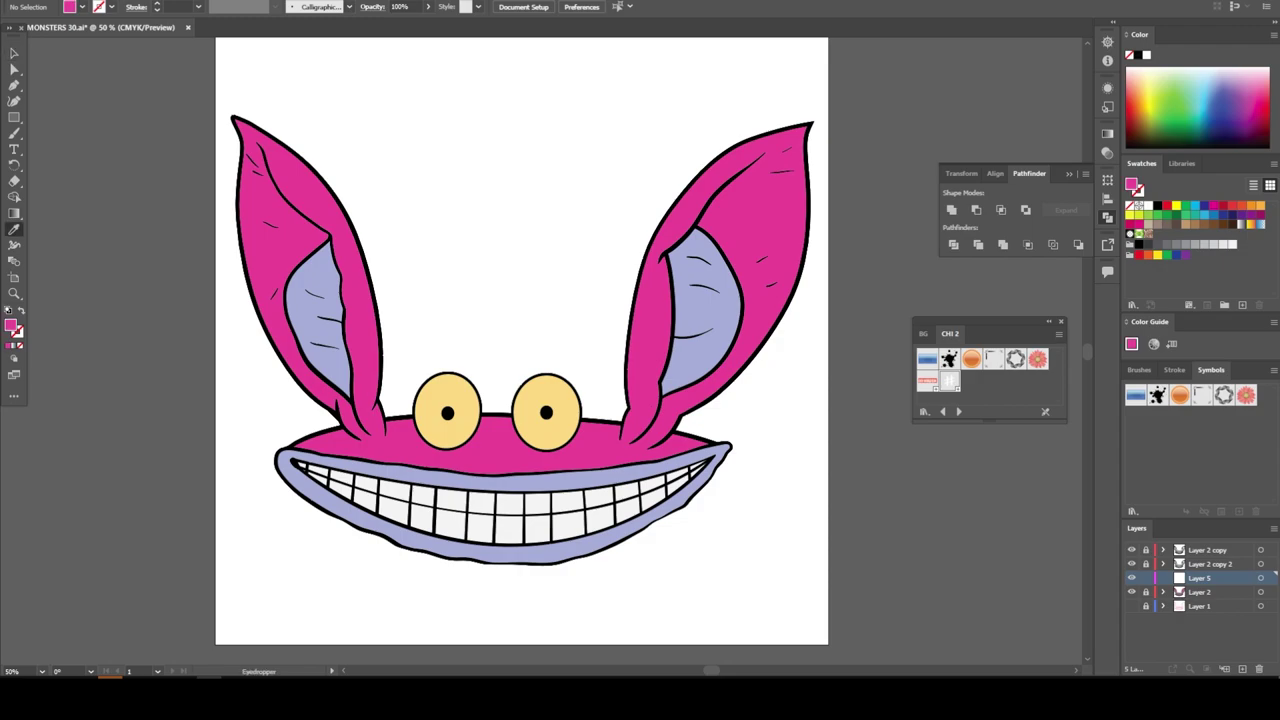
# - Draw a closed dark magenta Pencil shadow shape across the face between the lips and the eyes
pyautogui.doubleClick(12, 324)
pyautogui.click(620, 290)
pyautogui.click(766, 246)
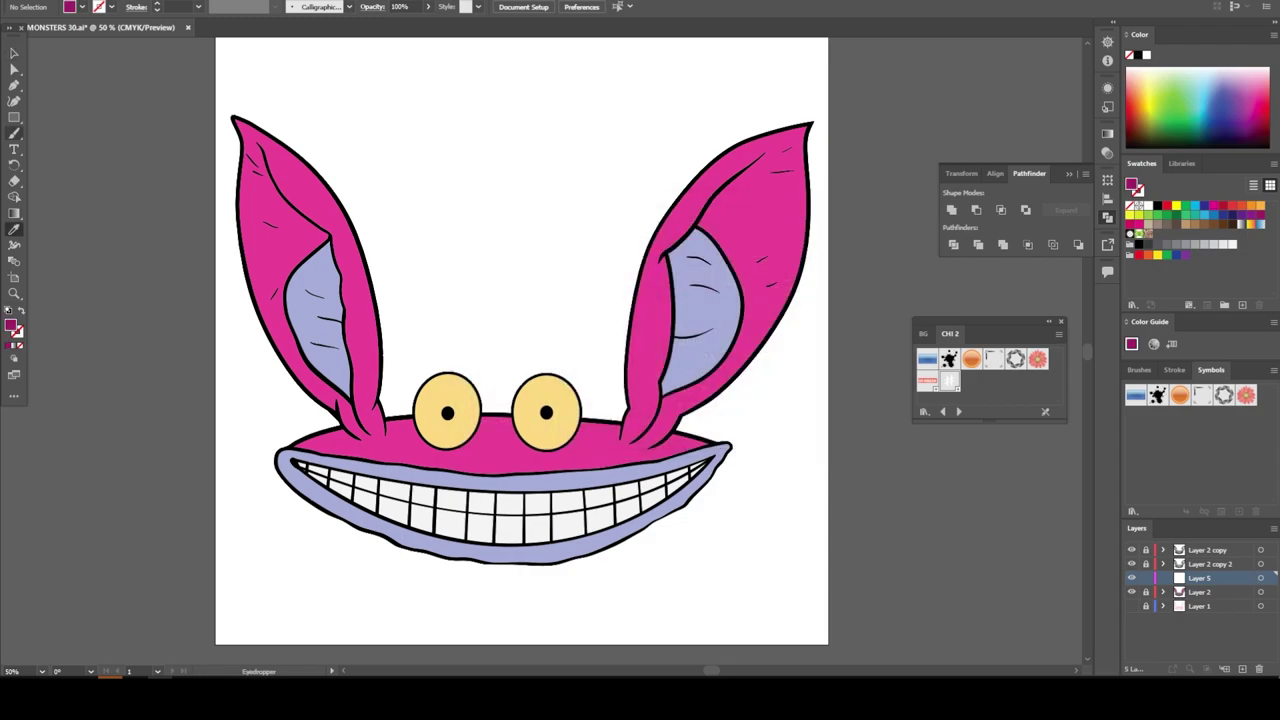
pyautogui.press('n')
pyautogui.scroll(3, 348, 473)
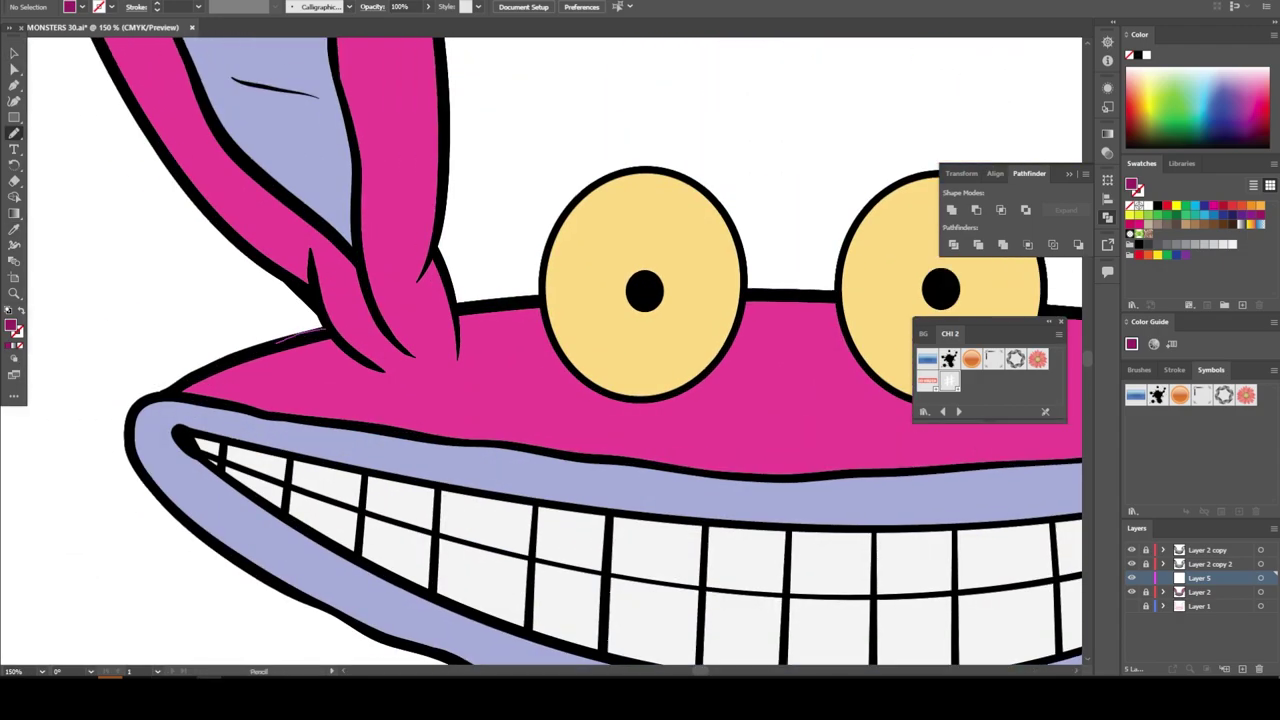
pyautogui.moveTo(360, 462); pyautogui.dragTo(170, 405)
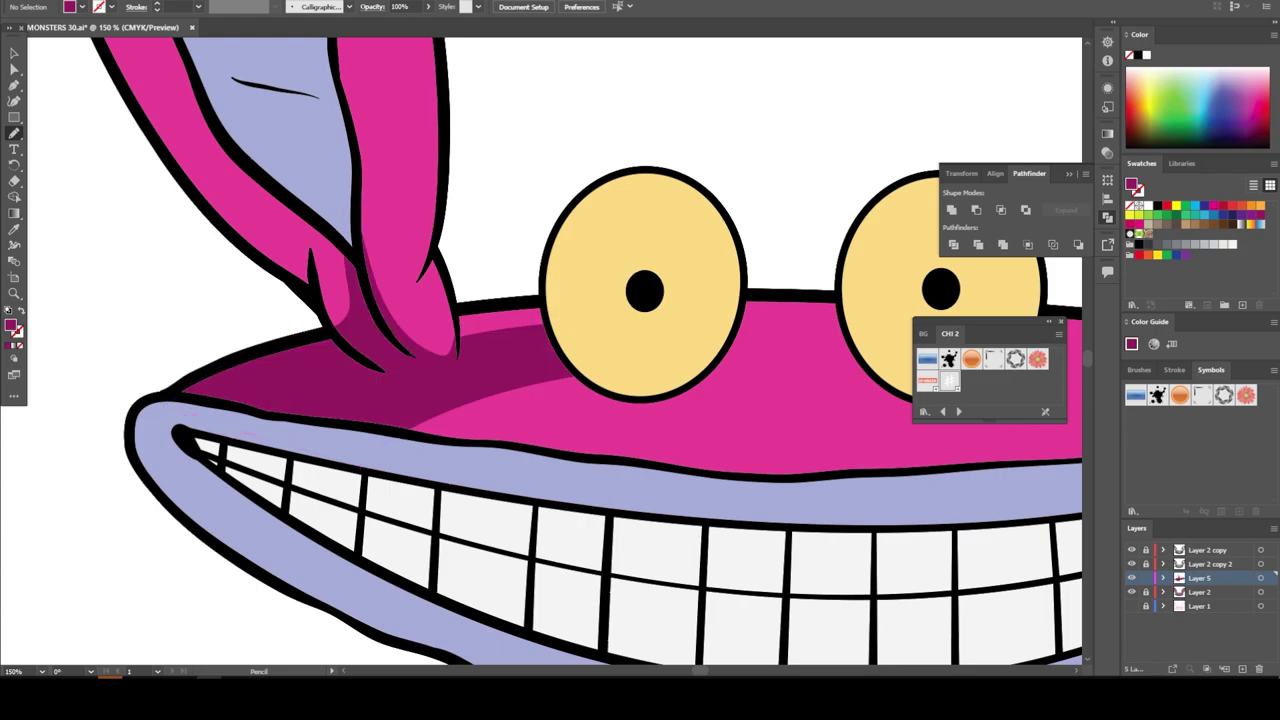
pyautogui.moveTo(1050, 461); pyautogui.dragTo(650, 478)
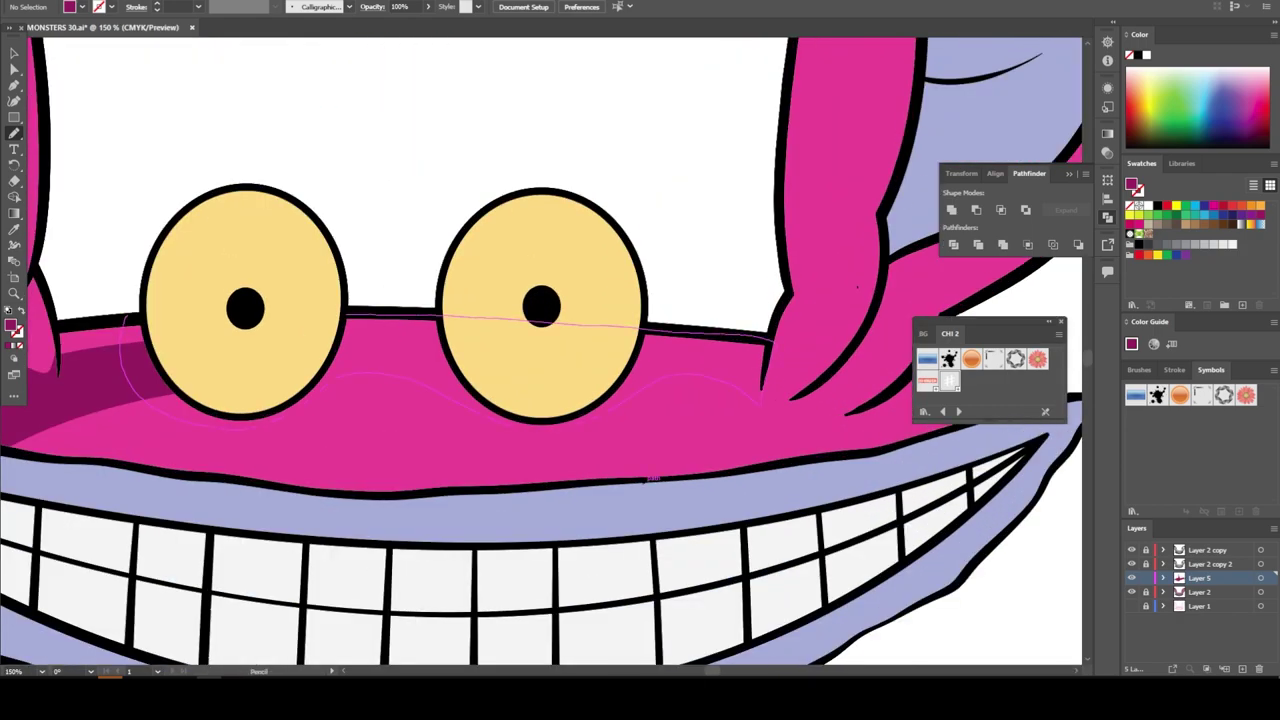
pyautogui.moveTo(765, 385); pyautogui.dragTo(125, 320)
# - Zoom around the ear and head to review the magenta shading
pyautogui.hotkey('ctrl', '-')
pyautogui.hotkey('ctrl', '-')
pyautogui.hotkey('ctrl', '-')
pyautogui.scroll(4, 456, 345)
pyautogui.hotkey('ctrl', '+')
pyautogui.hscroll(5, 583, 268)
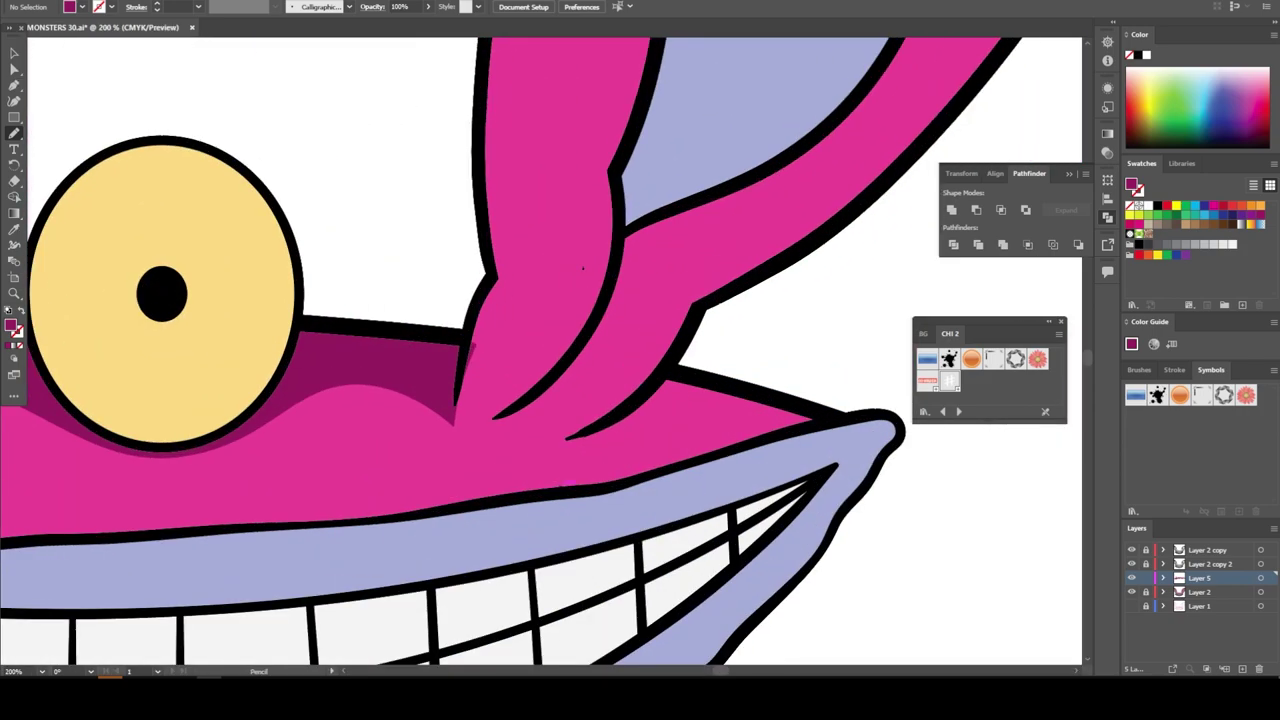
pyautogui.hotkey('ctrl', '-')
pyautogui.hotkey('ctrl', '-')
pyautogui.hotkey('ctrl', '-')
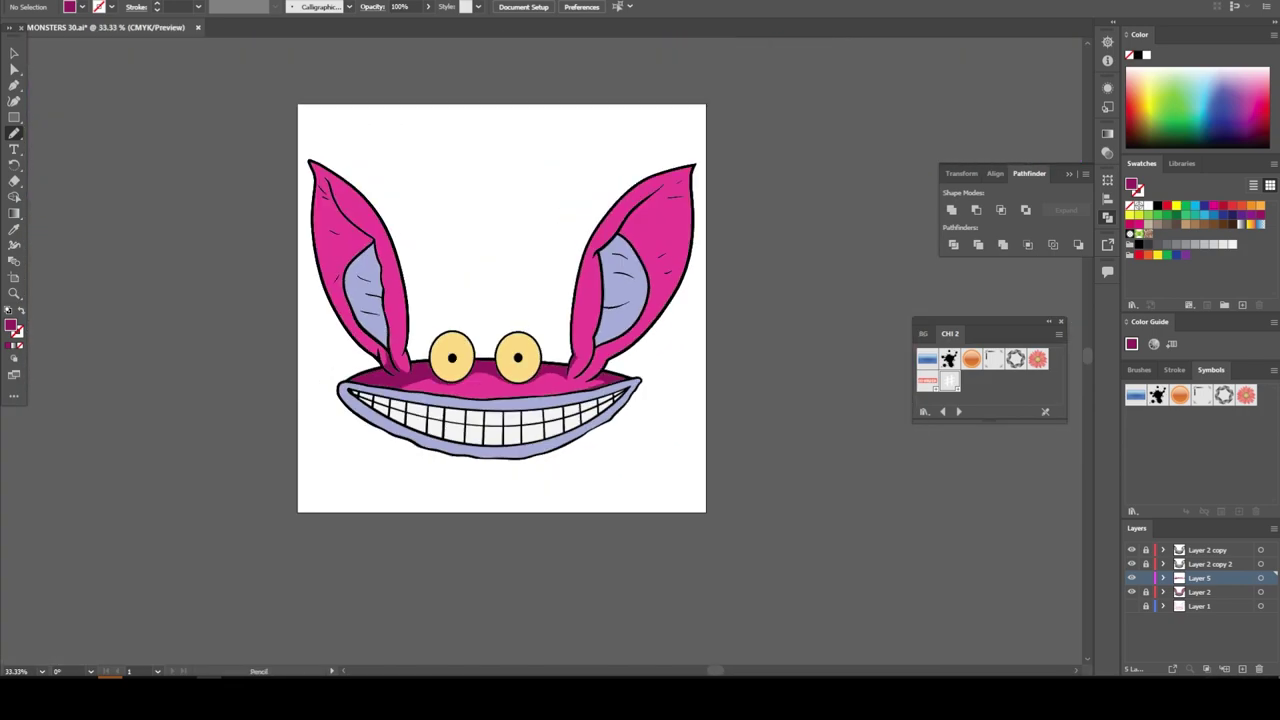
pyautogui.hotkey('ctrl', '+')
pyautogui.hotkey('ctrl', '+')
pyautogui.hotkey('ctrl', '+')
pyautogui.scroll(2, 630, 350)
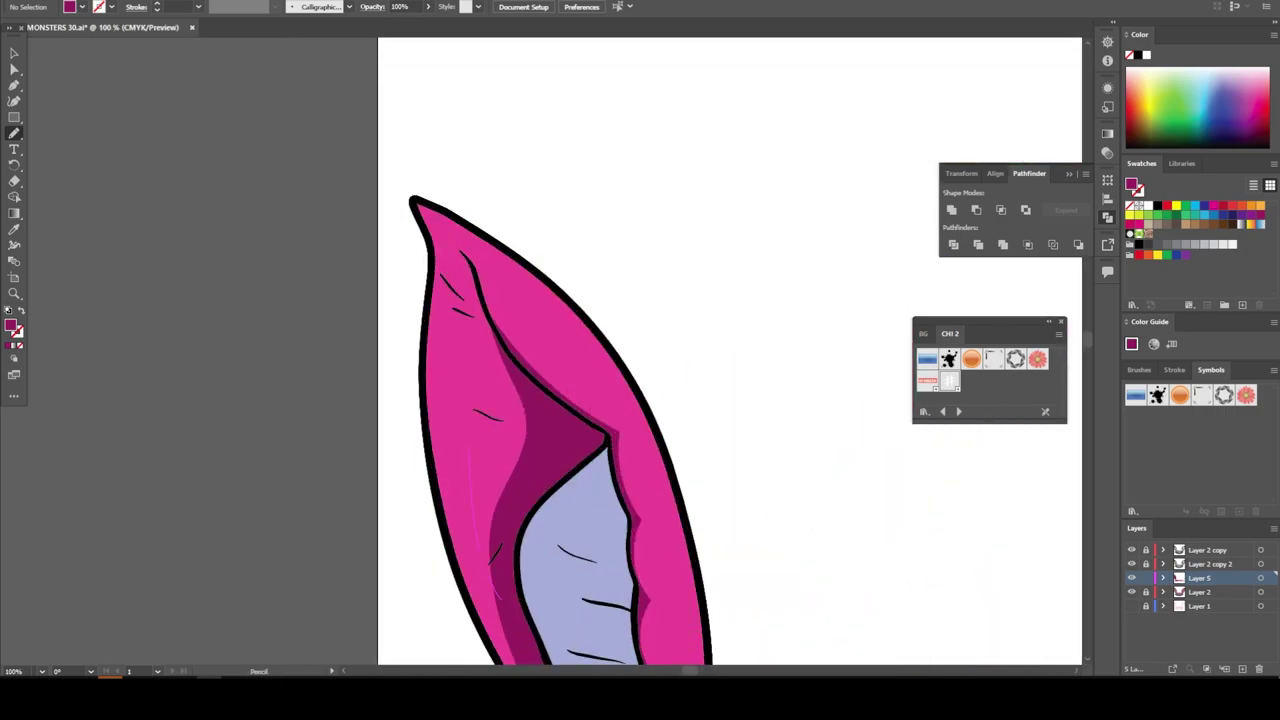
pyautogui.hotkey('ctrl', '-')
pyautogui.hotkey('ctrl', '-')
pyautogui.hotkey('ctrl', '-')
pyautogui.hotkey('ctrl', '+')
pyautogui.hotkey('ctrl', '+')
pyautogui.hotkey('ctrl', '+')
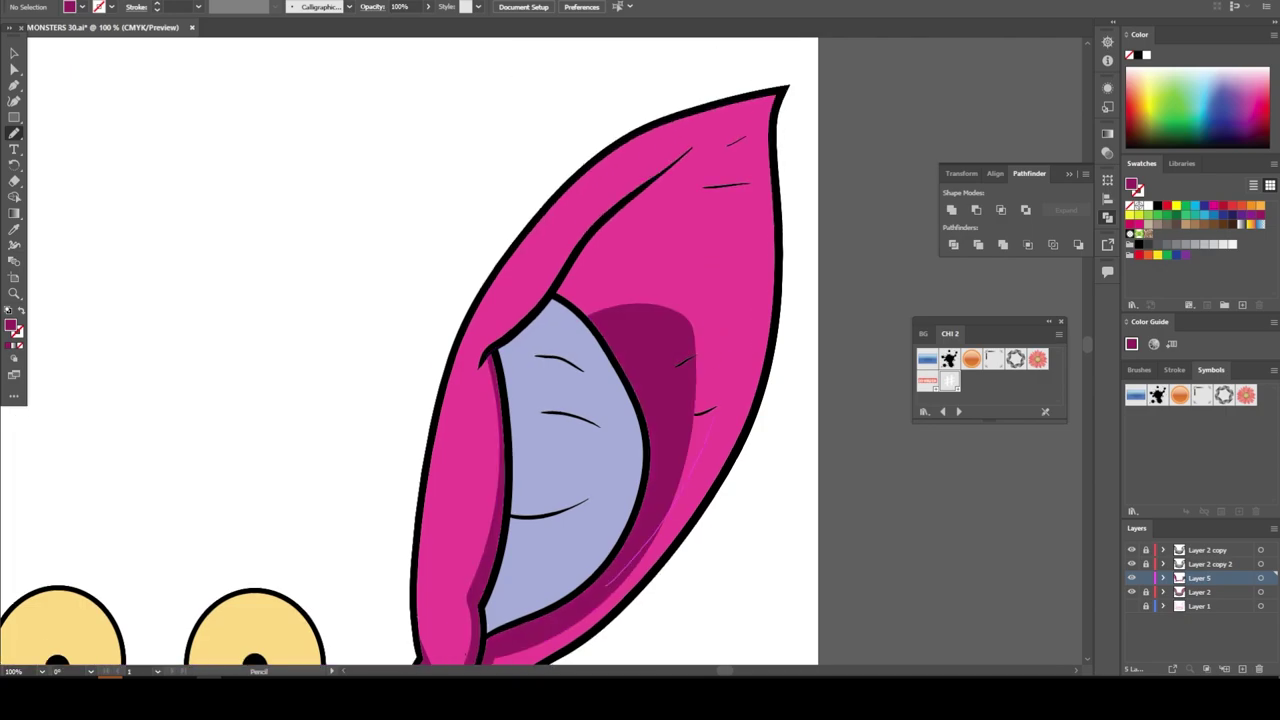
pyautogui.hotkey('ctrl', '-')
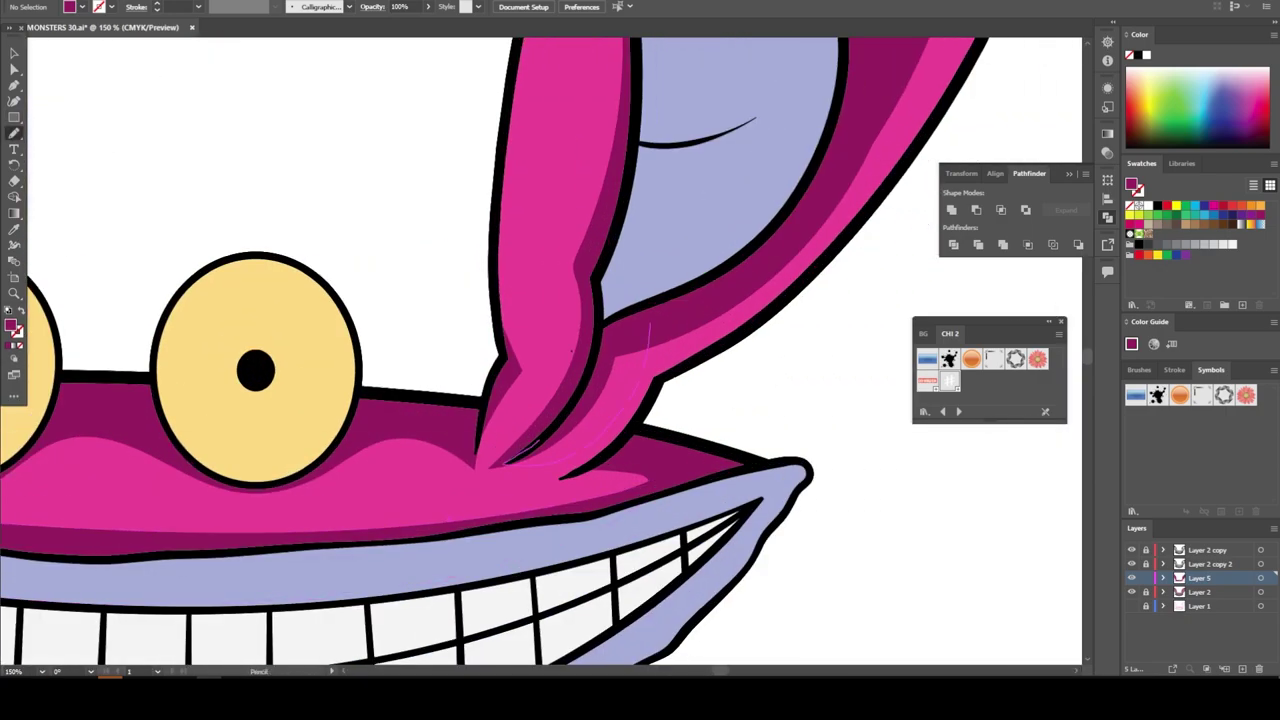
pyautogui.hotkey('ctrl', '-')
pyautogui.moveTo(500, 300); pyautogui.dragTo(580, 413)
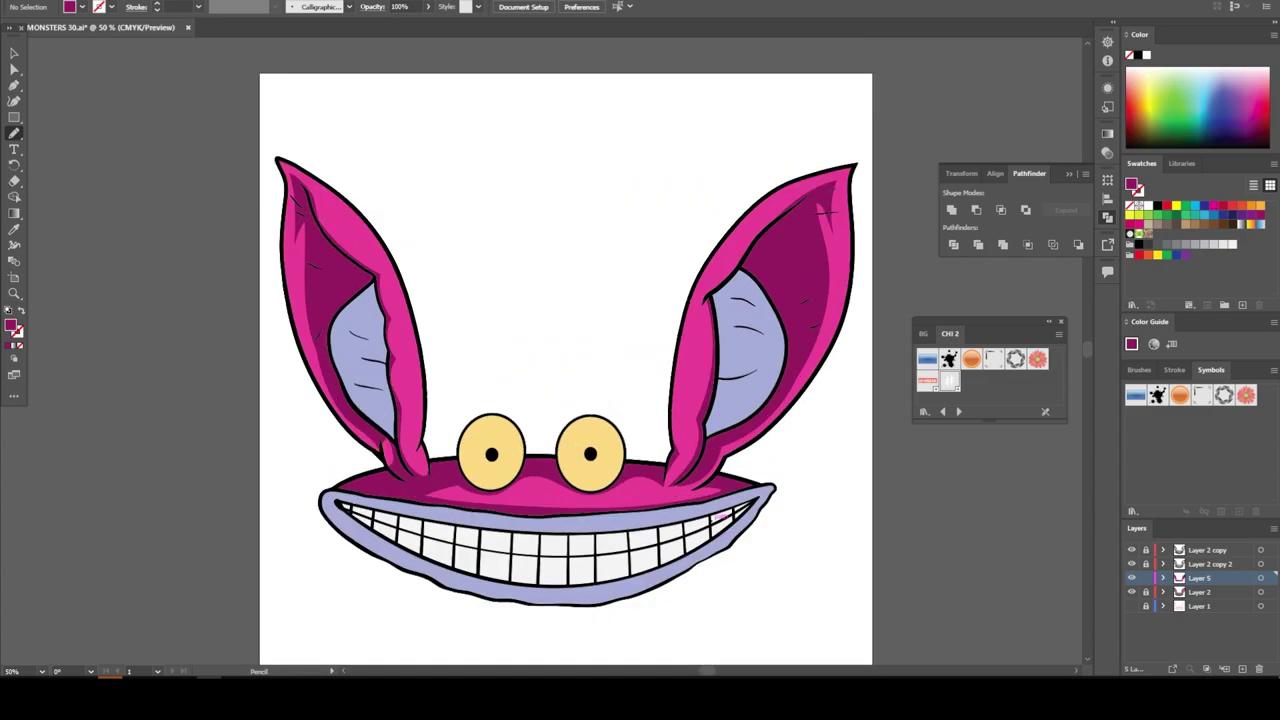
# - Add Layer 6 and set the fill to a darker tan sampled from the eyes
pyautogui.click(1210, 564)
pyautogui.click(1242, 669)
pyautogui.scroll(3, 522, 493)
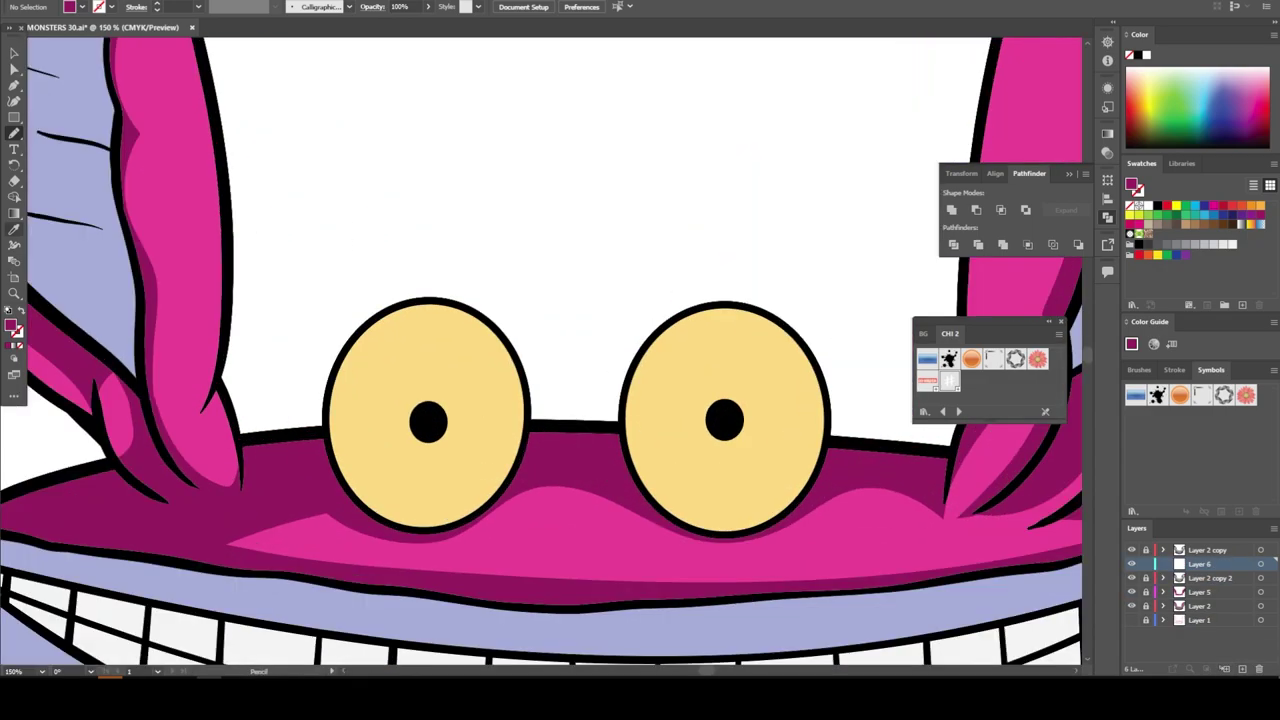
pyautogui.press('i')
pyautogui.click(470, 380)
pyautogui.doubleClick(10, 325)
pyautogui.click(766, 249)
# - Draw tan crescent shadows on the left side of both eyes
pyautogui.press('n')
pyautogui.scroll(2, 430, 420)
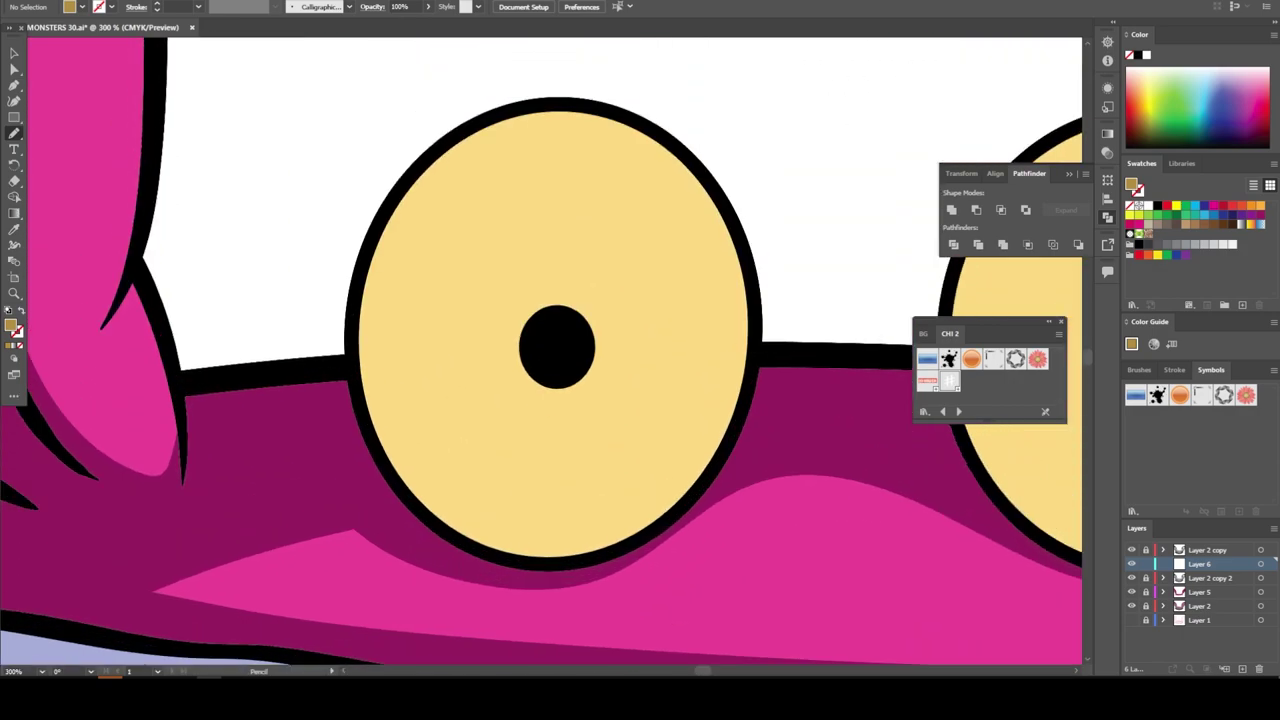
pyautogui.moveTo(395, 190); pyautogui.dragTo(600, 555)
pyautogui.scroll(-3, 498, 338)
pyautogui.scroll(2, 823, 302)
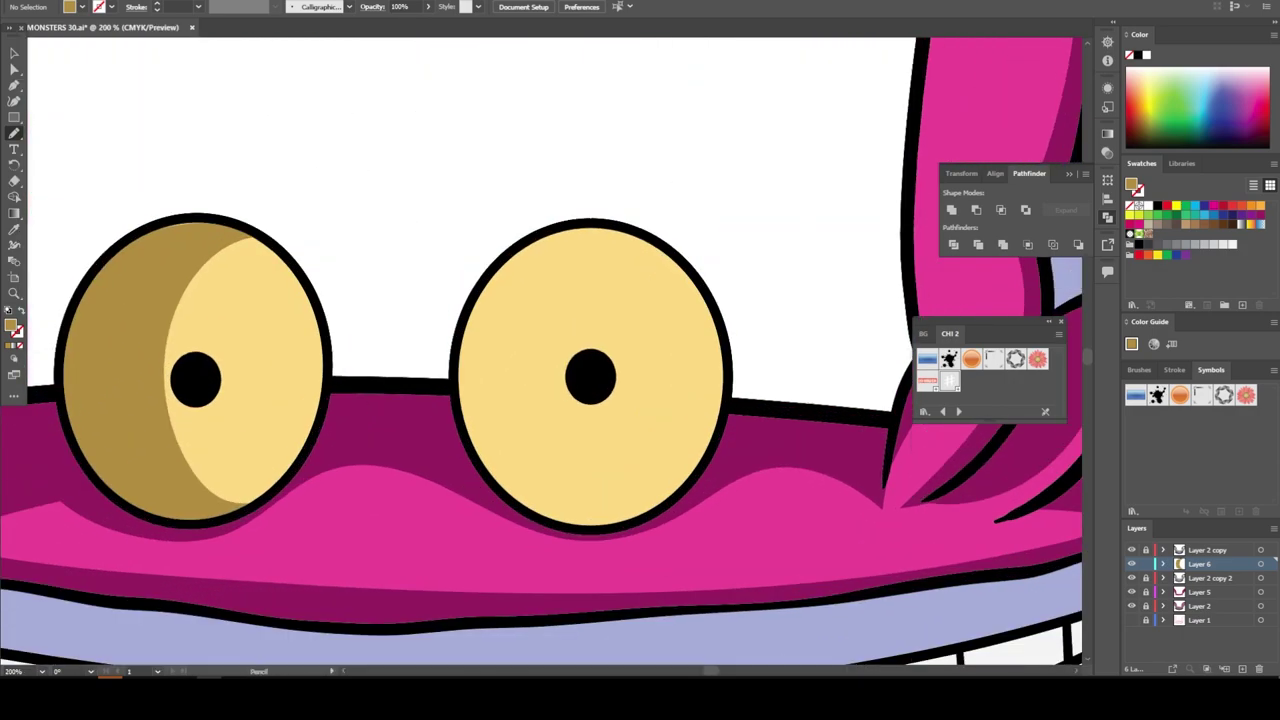
pyautogui.moveTo(478, 290); pyautogui.dragTo(572, 528)
pyautogui.scroll(-1, 536, 375)
pyautogui.scroll(-4, 550, 353)
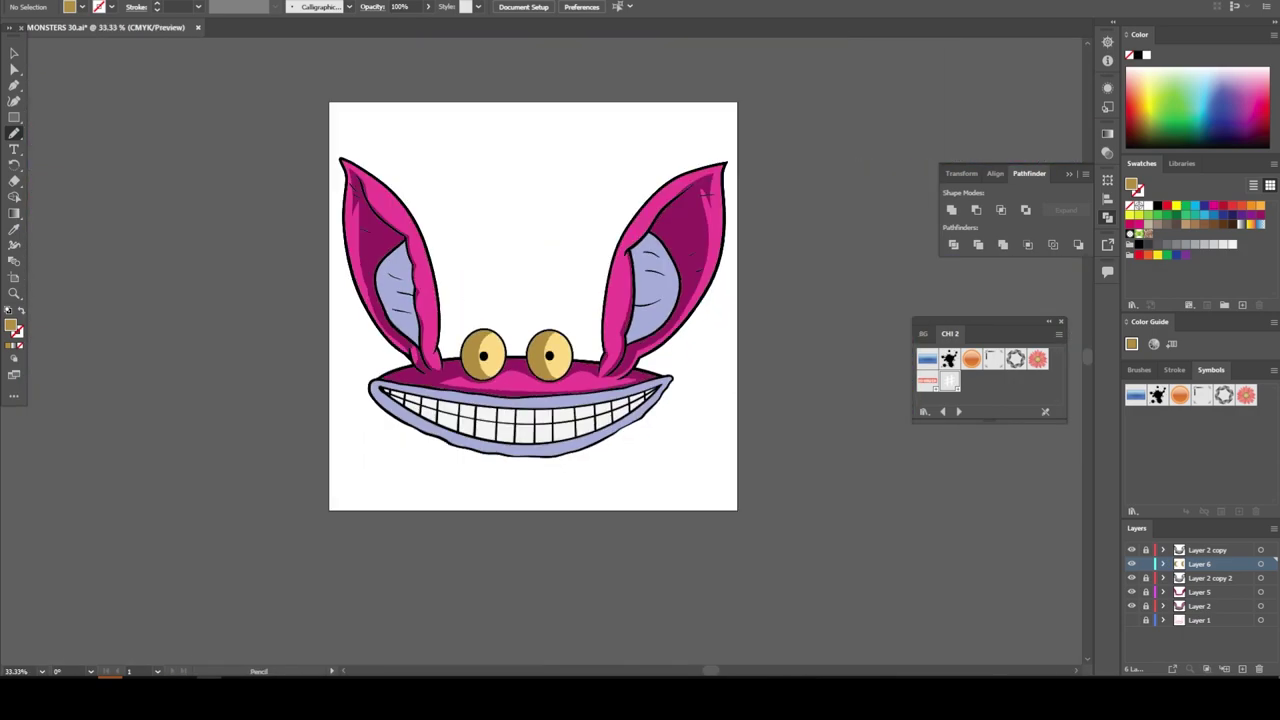
pyautogui.scroll(-1, 577, 200)
# - Set a dark blue-violet fill and pencil shadows inside both inner ears
pyautogui.scroll(5, 648, 219)
pyautogui.doubleClick(10, 325)
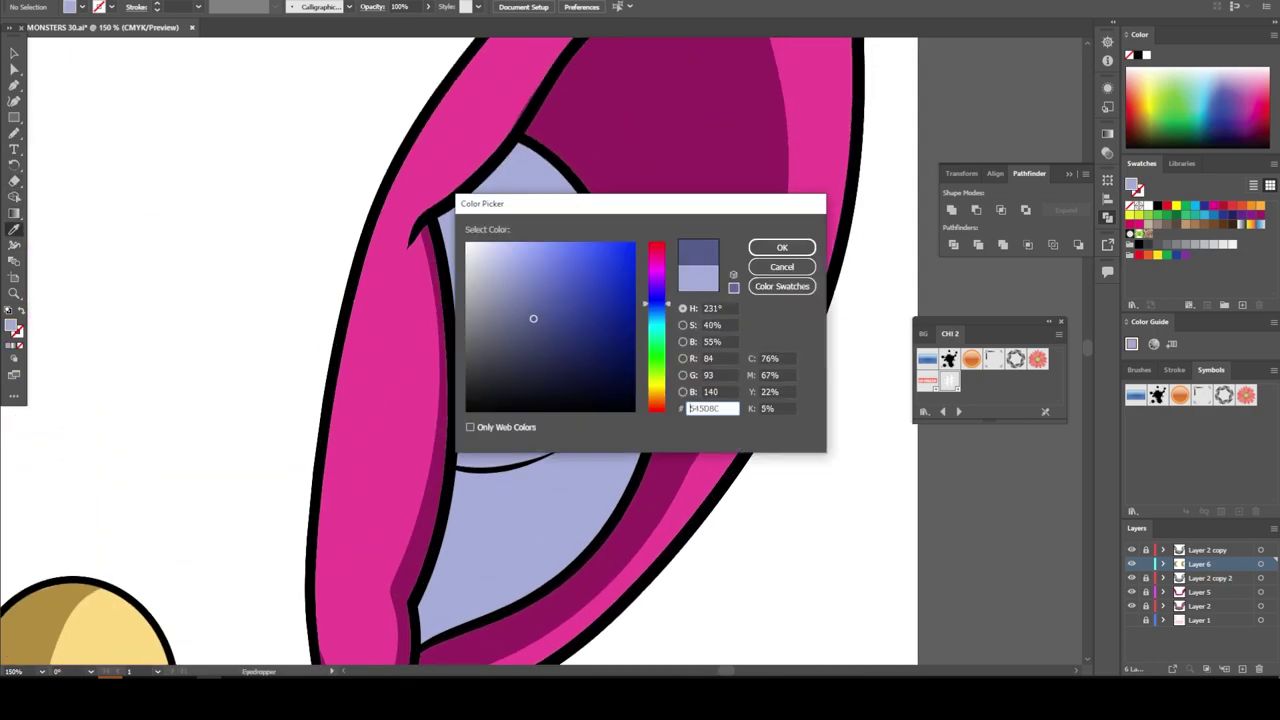
pyautogui.click(777, 249)
pyautogui.press('n')
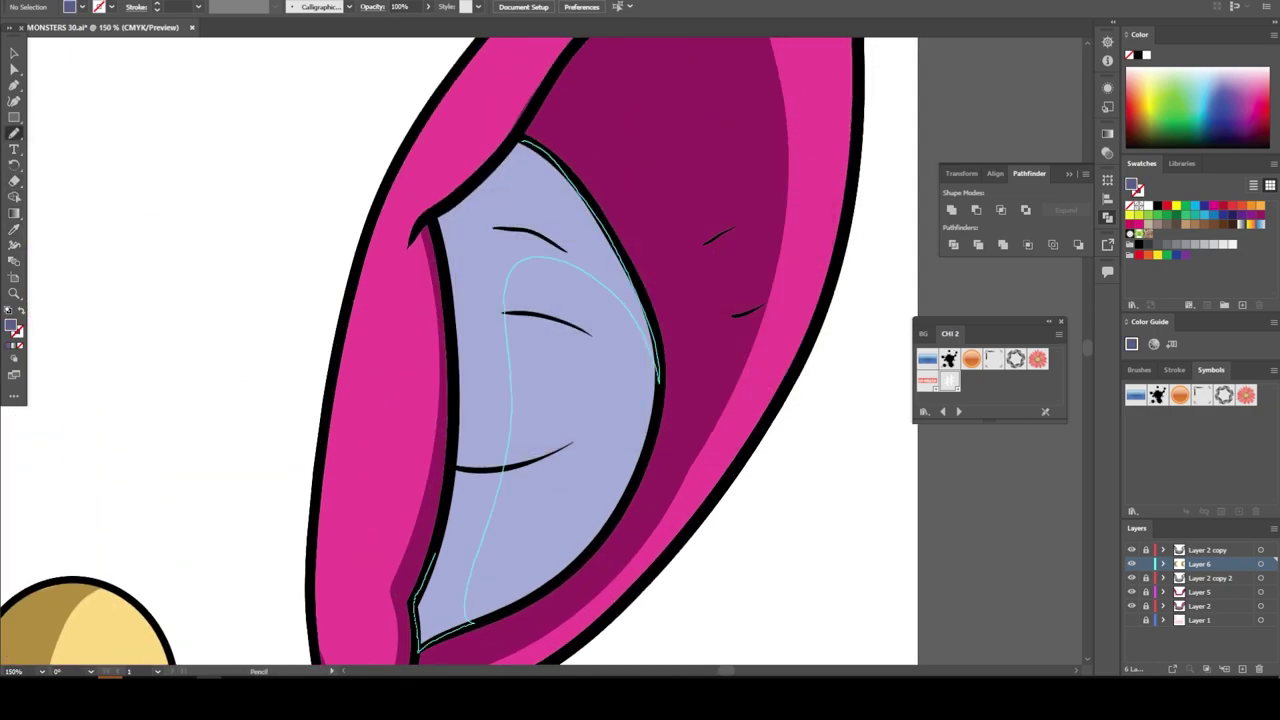
pyautogui.moveTo(522, 140); pyautogui.dragTo(445, 430)
pyautogui.scroll(-4, 445, 430)
pyautogui.scroll(5, 414, 271)
pyautogui.moveTo(446, 342); pyautogui.dragTo(449, 432)
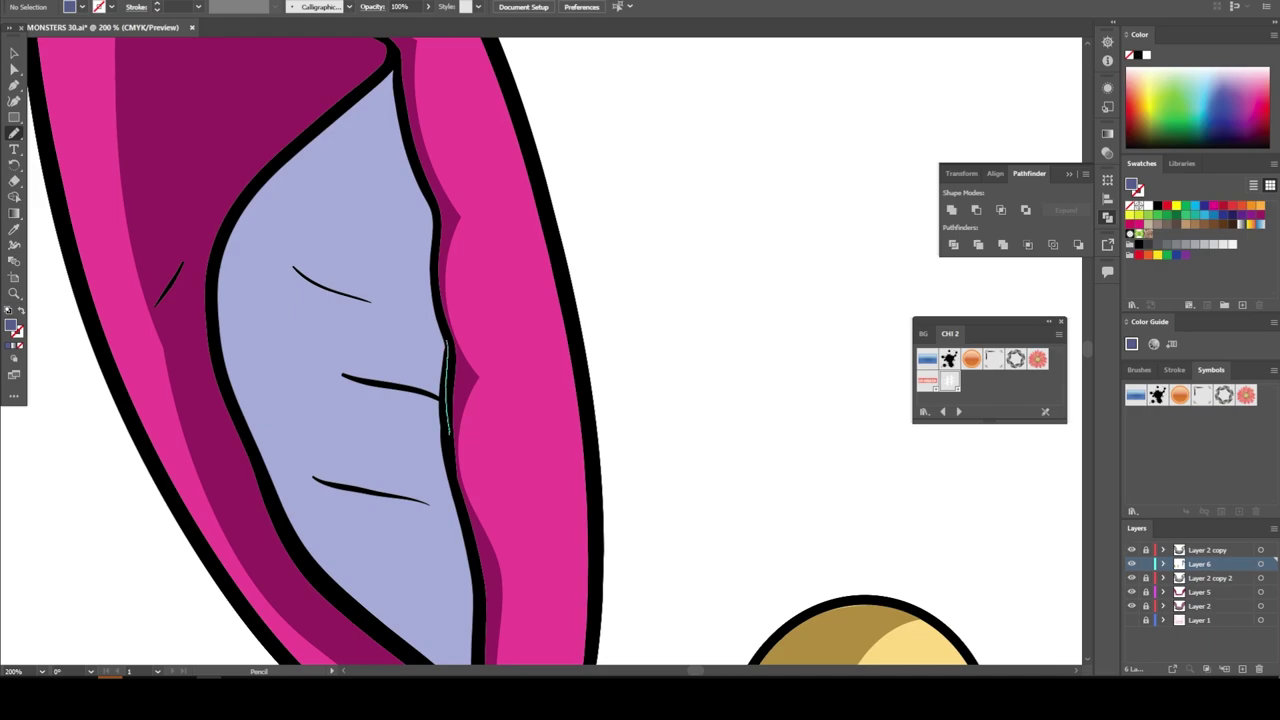
pyautogui.moveTo(435, 515); pyautogui.dragTo(440, 520)
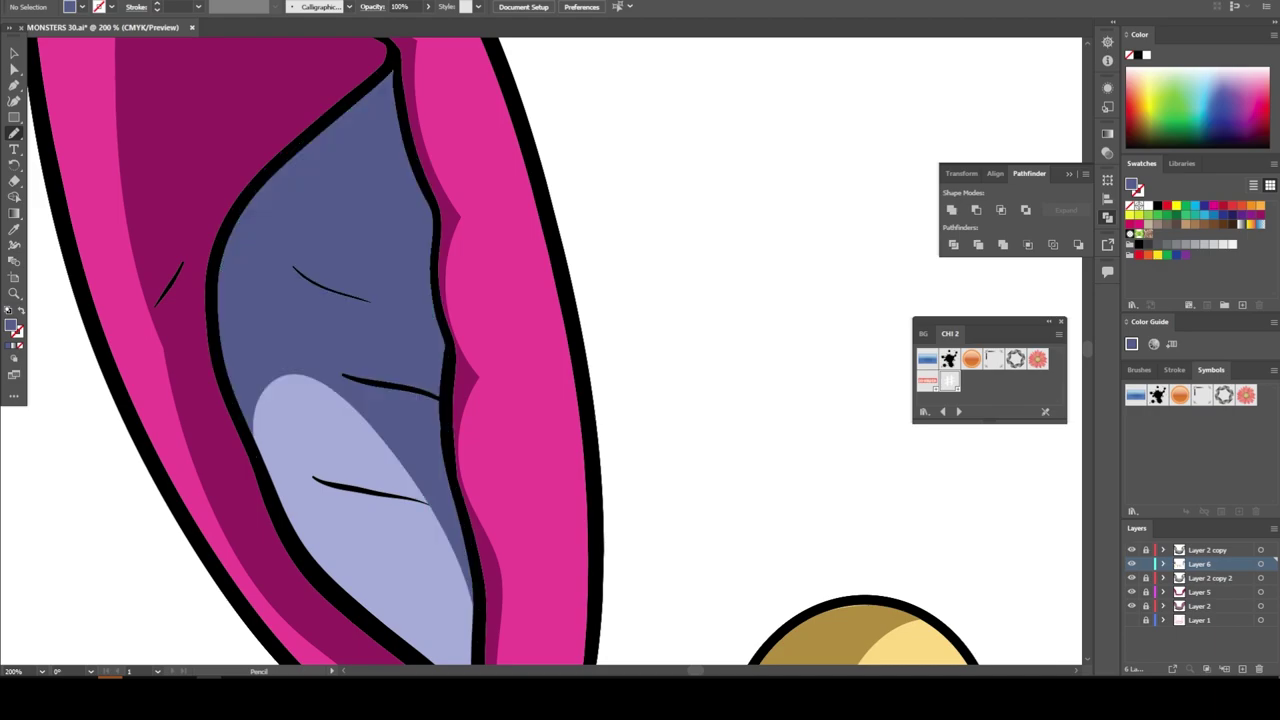
# - Draw a dark blue-violet shadow along the upper gum above the teeth
pyautogui.scroll(-4, 560, 330)
pyautogui.scroll(1, 560, 330)
pyautogui.scroll(2, 560, 330)
pyautogui.scroll(1, 250, 257)
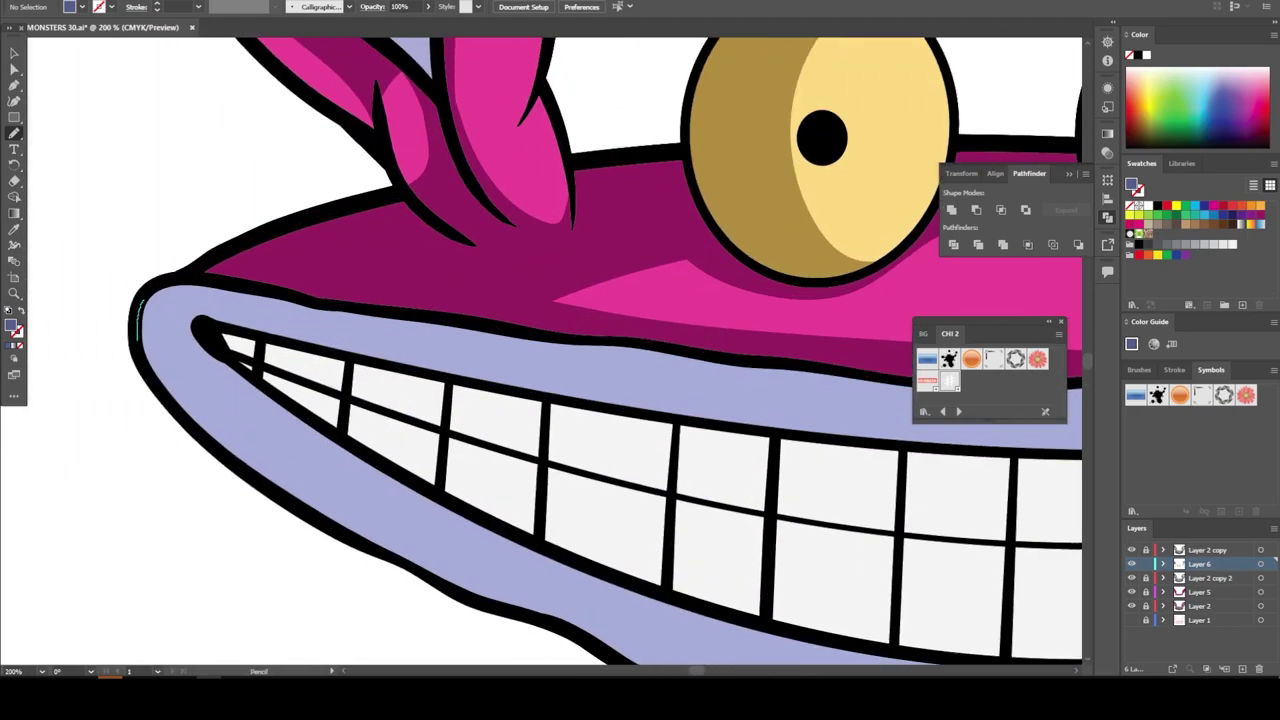
pyautogui.moveTo(140, 338); pyautogui.dragTo(795, 434)
pyautogui.moveTo(880, 441); pyautogui.dragTo(880, 441)
# - Shade both mouth corners and the right side of the lower lip
pyautogui.scroll(-4, 580, 440)
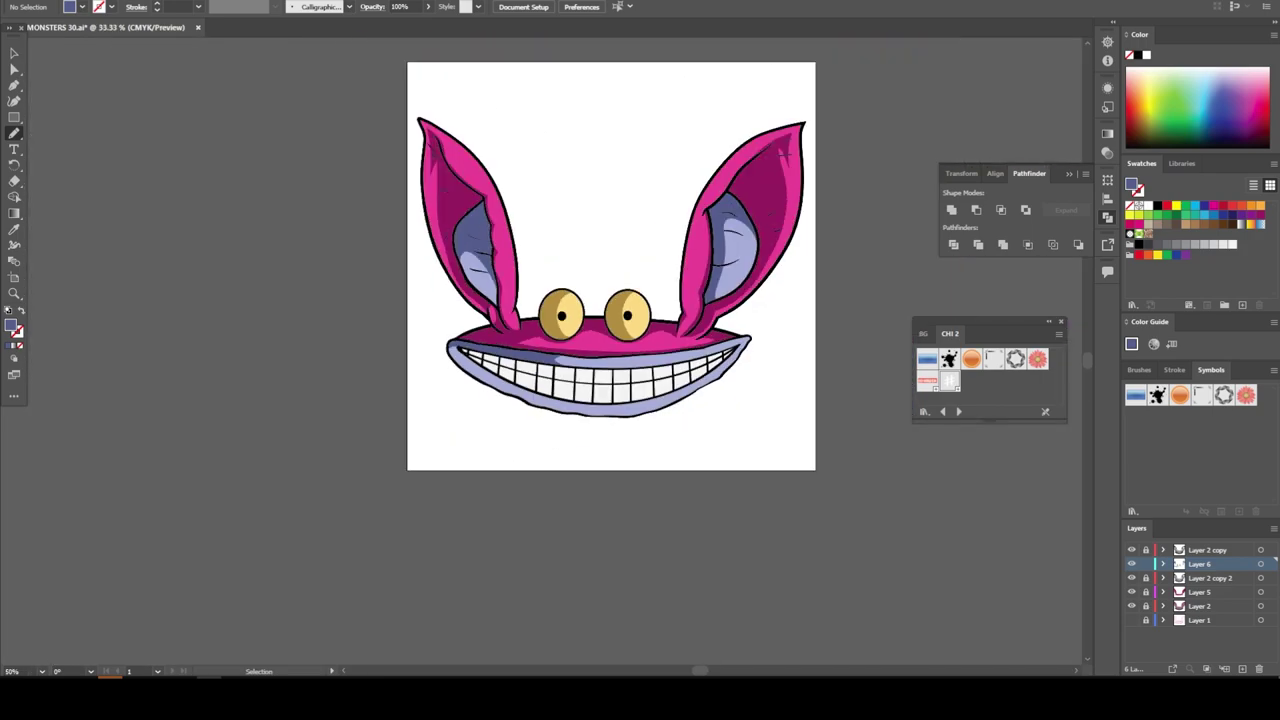
pyautogui.scroll(3, 580, 440)
pyautogui.moveTo(117, 257); pyautogui.dragTo(350, 455)
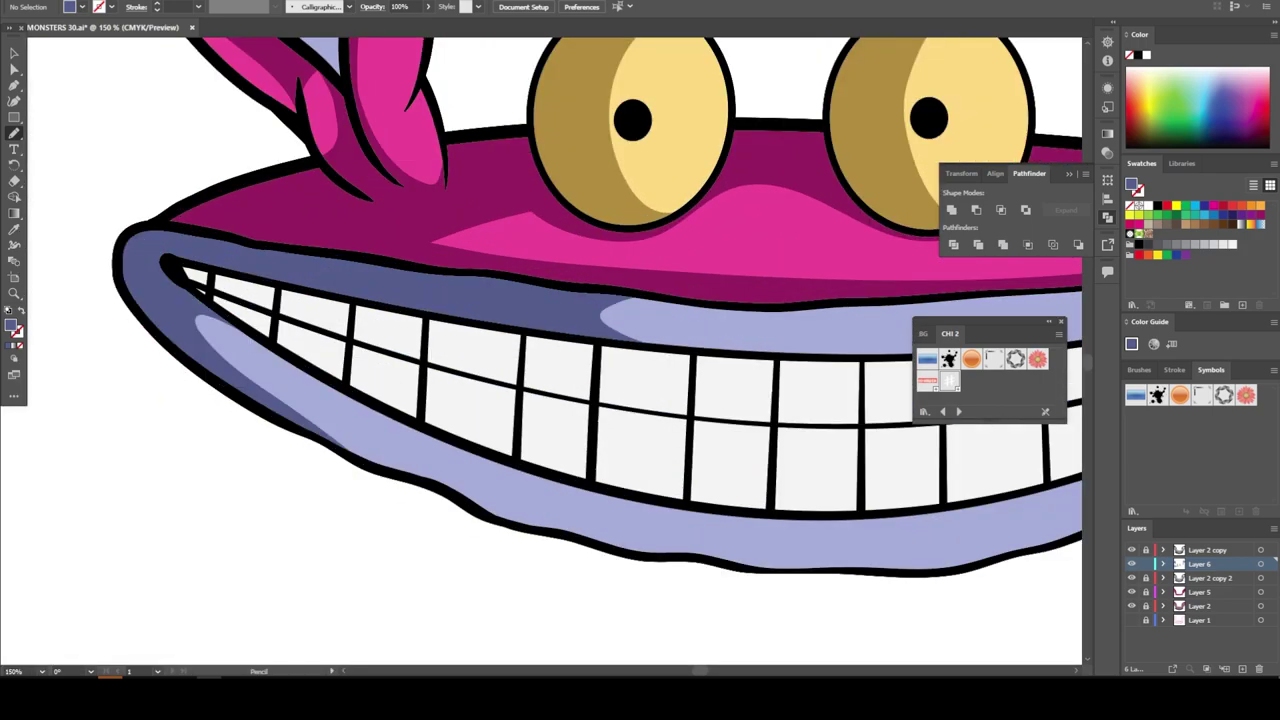
pyautogui.scroll(-2, 560, 400)
pyautogui.scroll(3, 770, 300)
pyautogui.moveTo(770, 295); pyautogui.dragTo(676, 386)
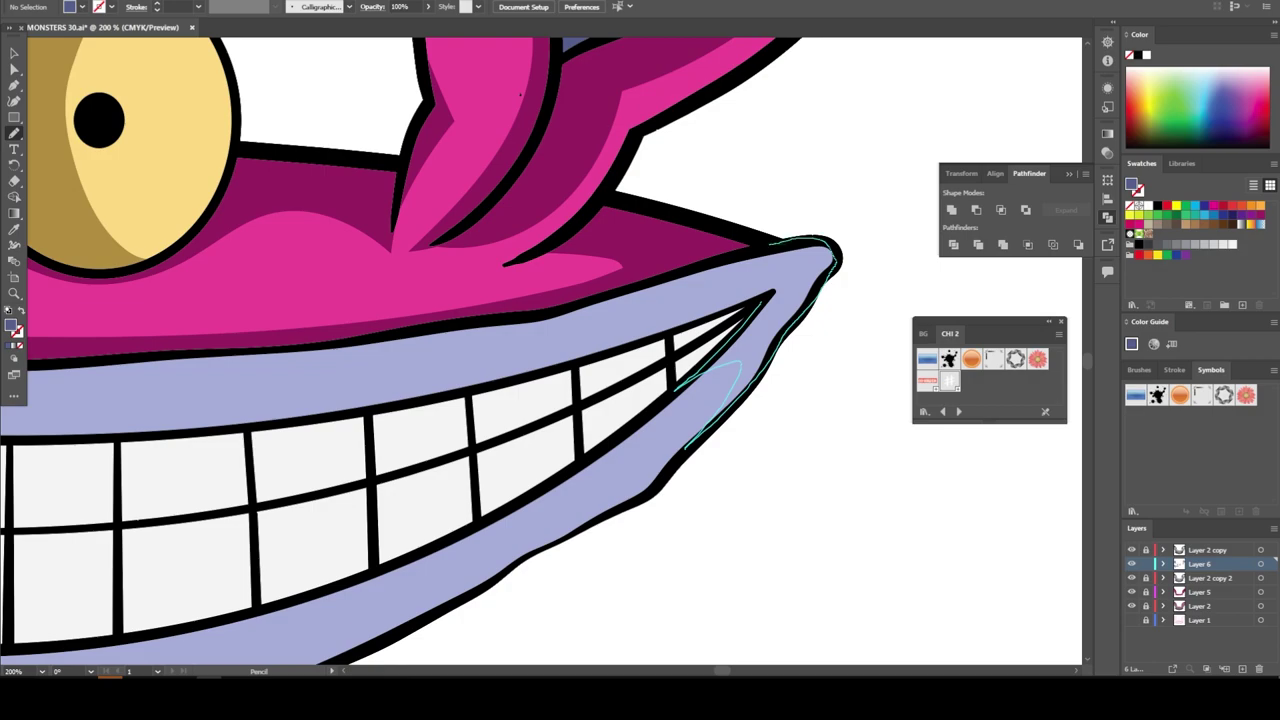
pyautogui.moveTo(300, 418); pyautogui.dragTo(300, 418)
pyautogui.scroll(-3, 560, 400)
pyautogui.scroll(3, 500, 400)
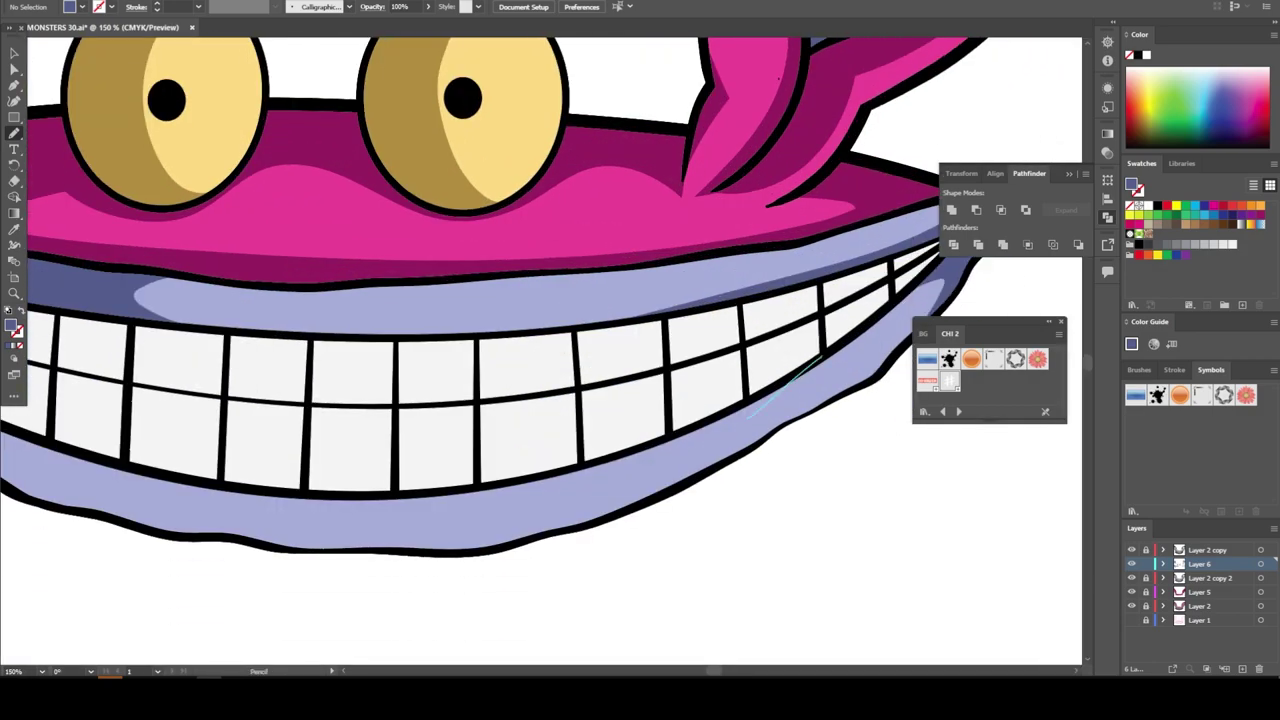
pyautogui.moveTo(820, 360)
pyautogui.mouseDown()
pyautogui.moveTo(95, 458)
pyautogui.moveTo(820, 365)
pyautogui.mouseUp()
# - Set a pale grey-green fill for shading the teeth
pyautogui.scroll(-2, 540, 350)
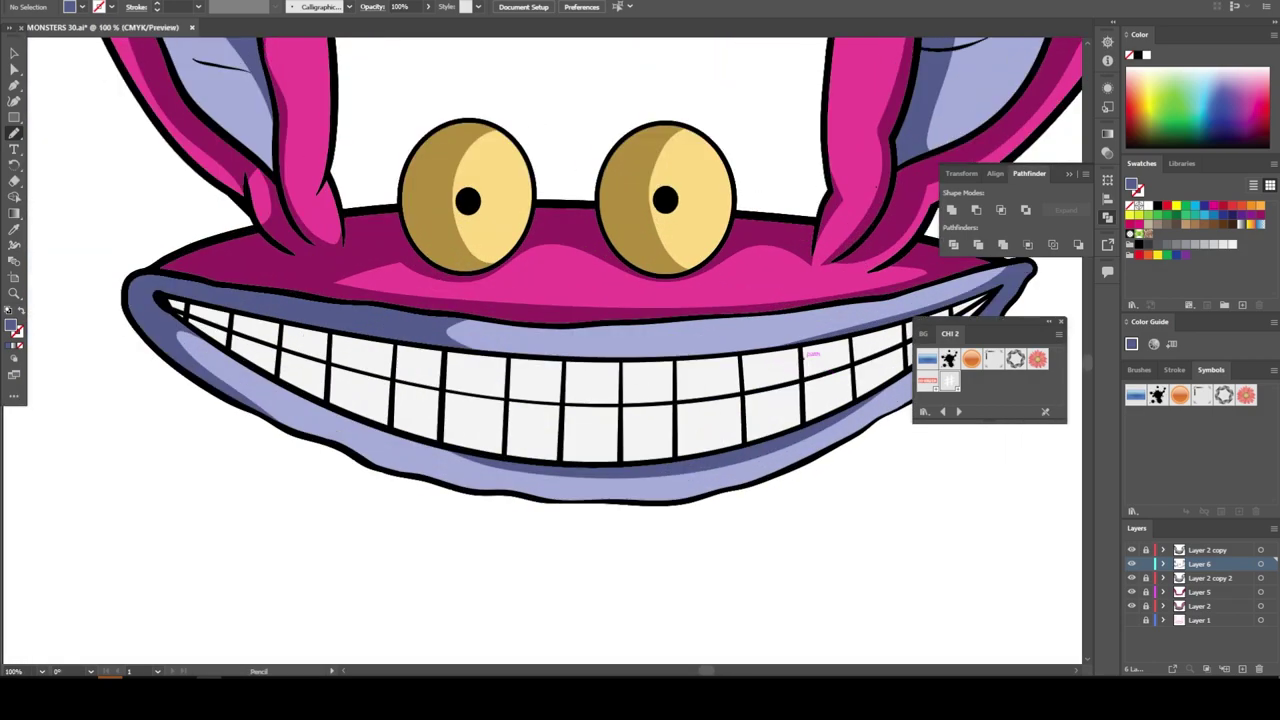
pyautogui.scroll(1, 540, 350)
pyautogui.press('i')
pyautogui.doubleClick(12, 325)
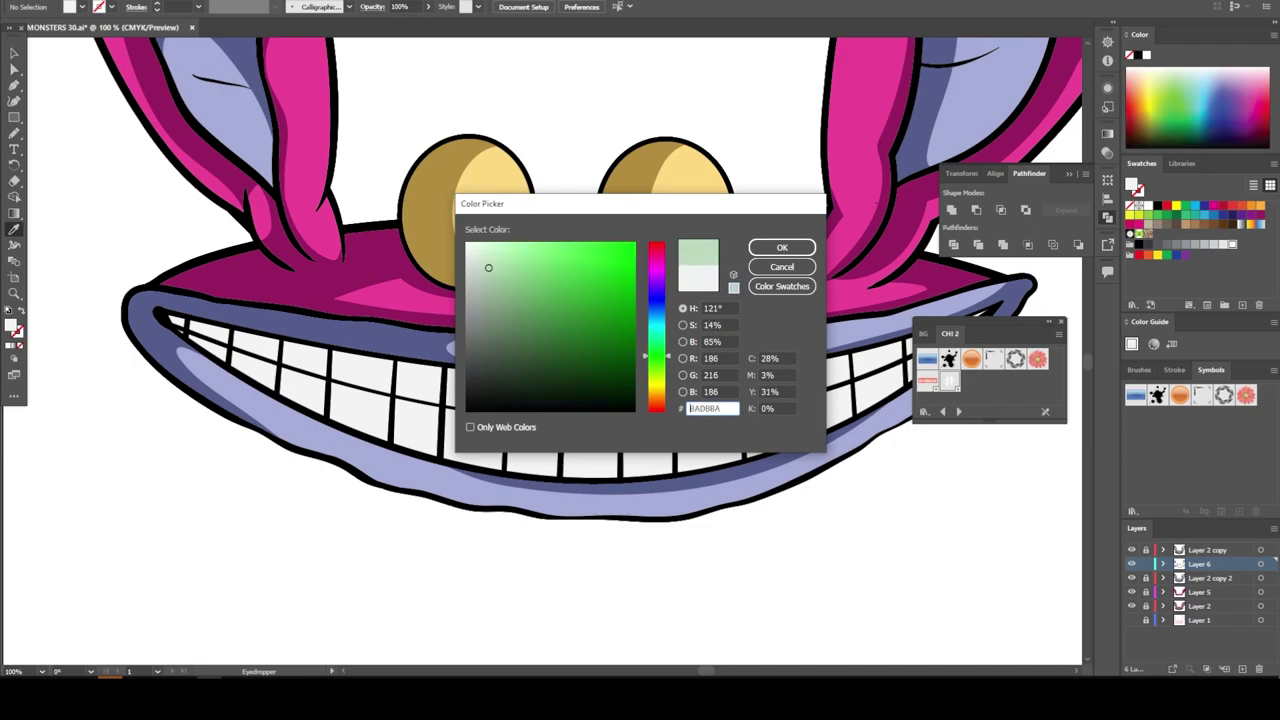
pyautogui.click(500, 291)
pyautogui.moveTo(500, 291); pyautogui.dragTo(483, 284)
pyautogui.press('Return')
pyautogui.press('n')
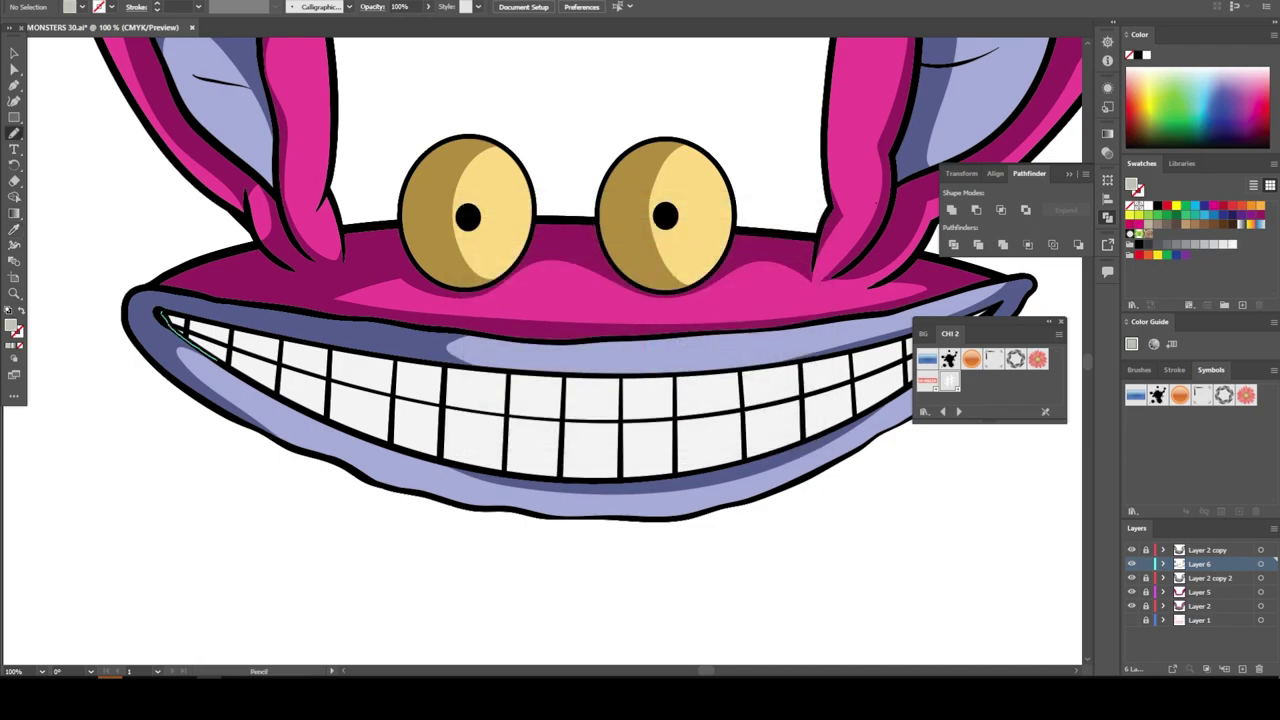
# - Pencil shadows along the bottom of the left and right teeth
pyautogui.moveTo(216, 358); pyautogui.dragTo(570, 478)
pyautogui.hotkey('ctrl', '0')
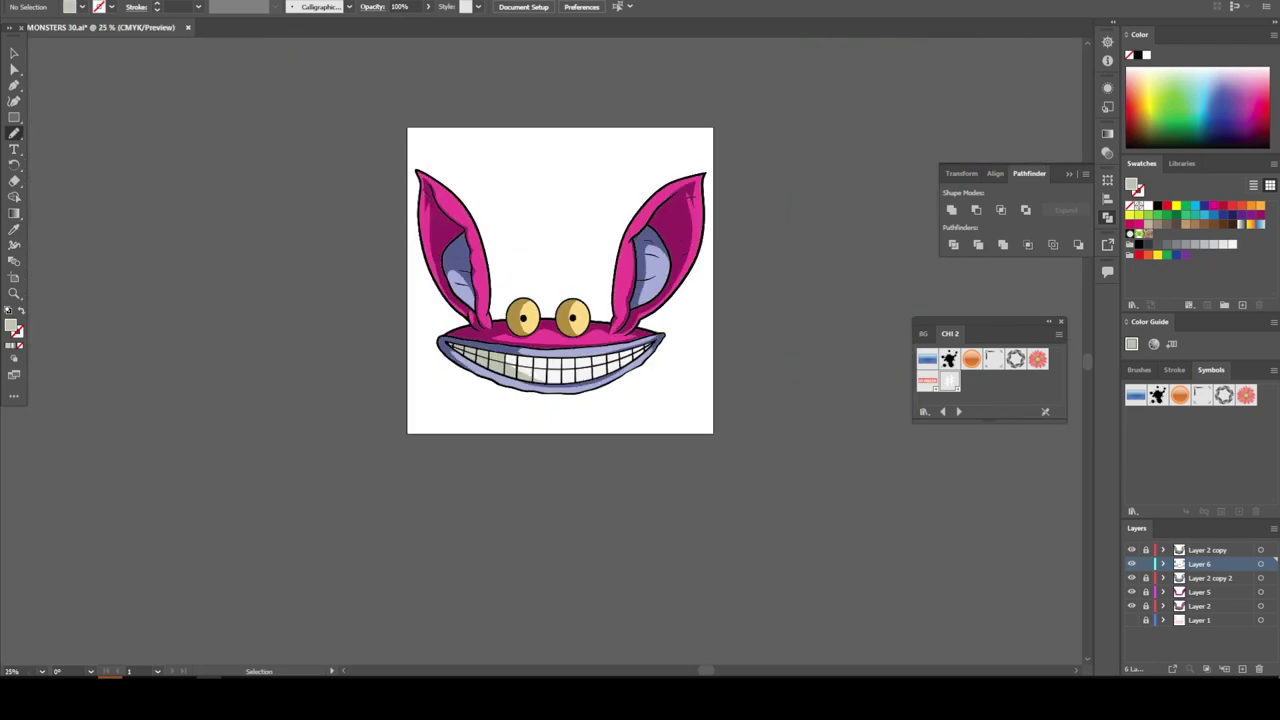
pyautogui.scroll(5, 757, 357)
pyautogui.moveTo(705, 425); pyautogui.dragTo(895, 256)
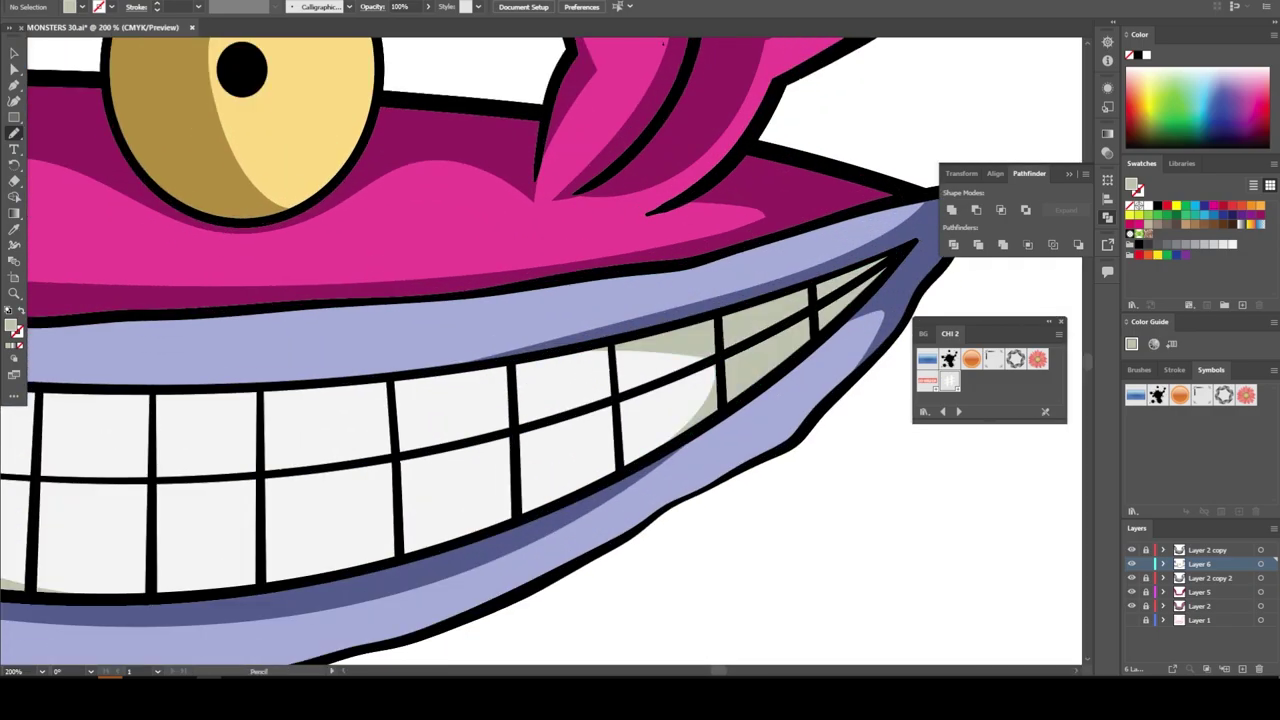
pyautogui.hotkey('ctrl', '0')
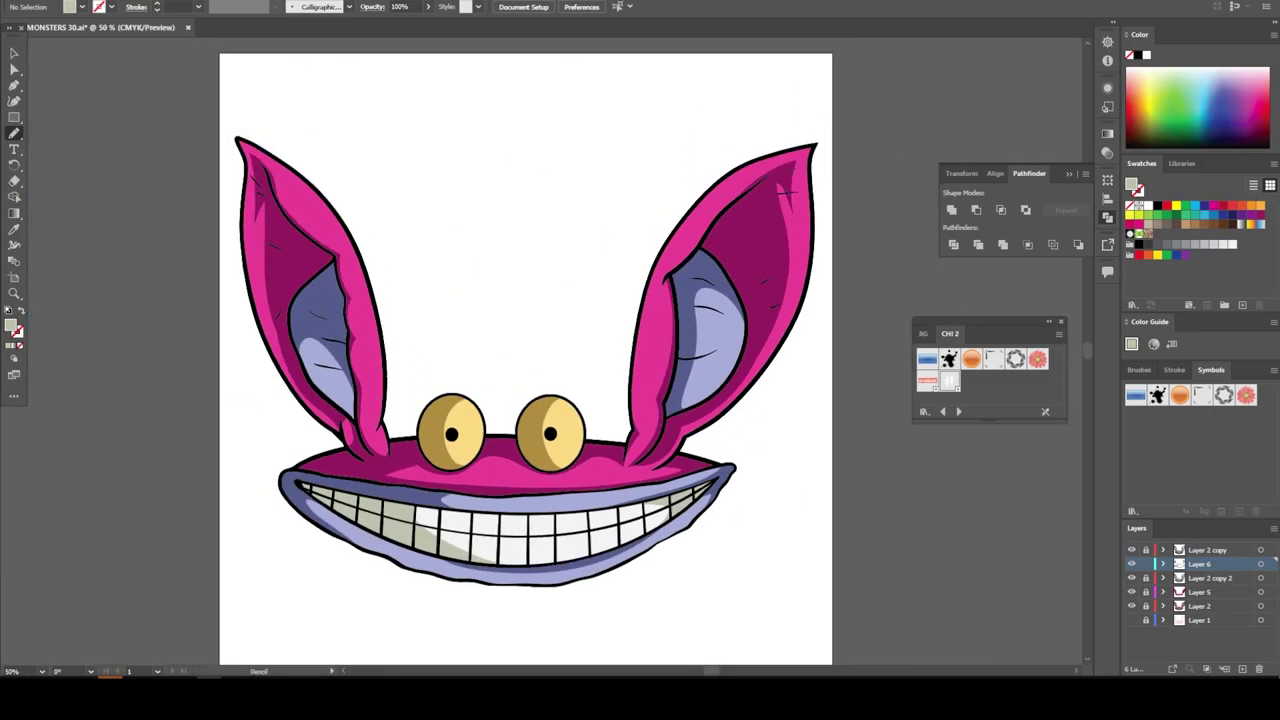
pyautogui.hotkey('ctrl', 'l')
# - Paint white Paintbrush highlight dots onto the pupils
pyautogui.scroll(2, 514, 403)
pyautogui.scroll(2, 514, 403)
pyautogui.doubleClick(11, 325)
pyautogui.click(783, 249)
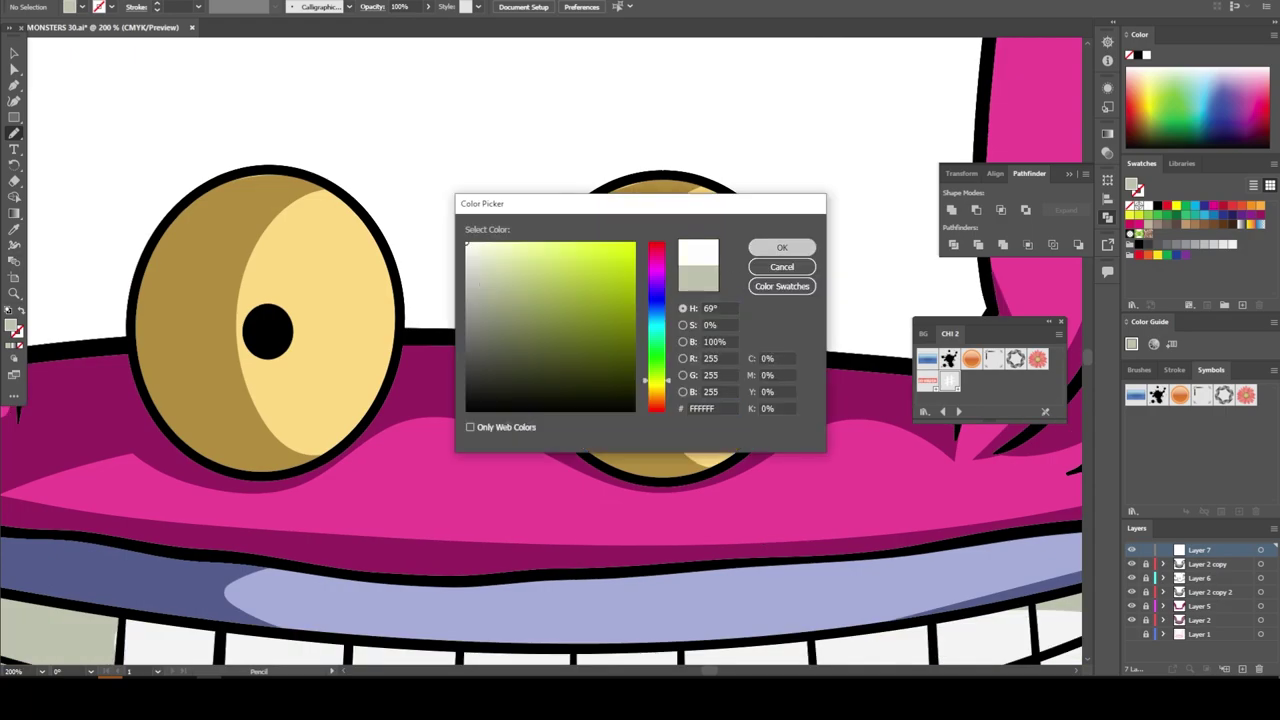
pyautogui.press('b')
pyautogui.click(258, 318)
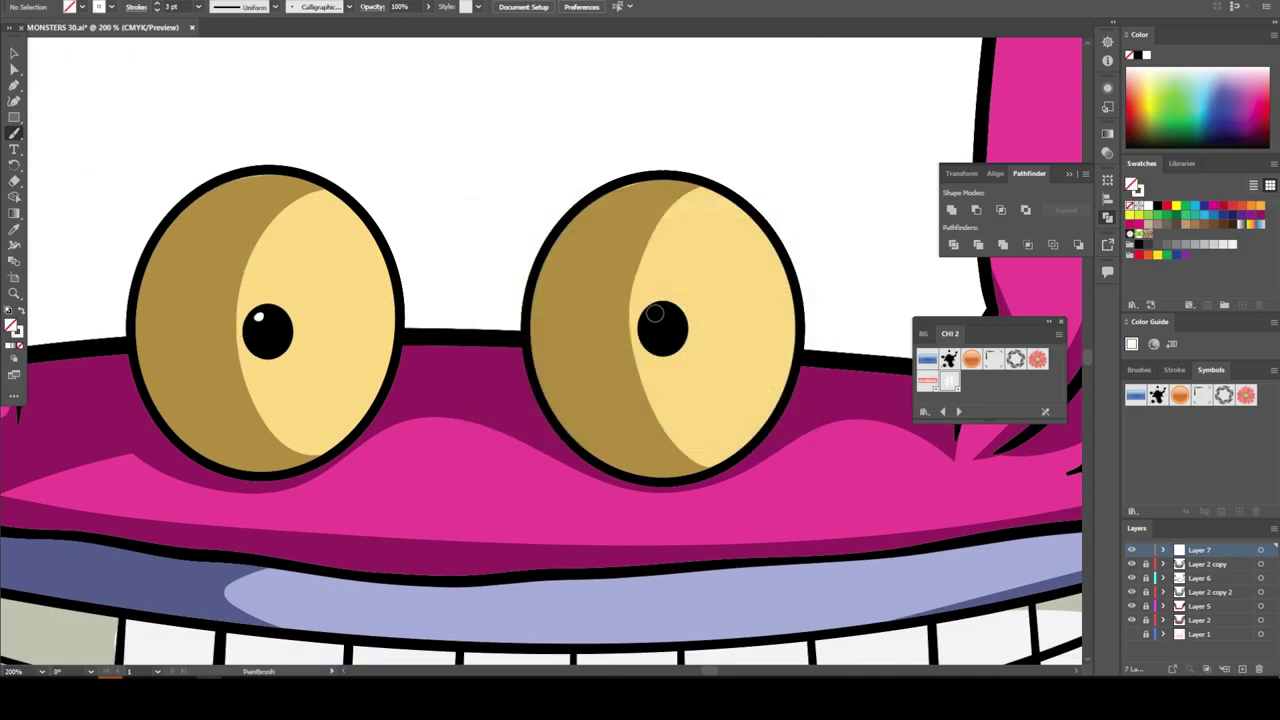
pyautogui.hotkey('ctrl', '0')
pyautogui.hotkey('ctrl', '-')
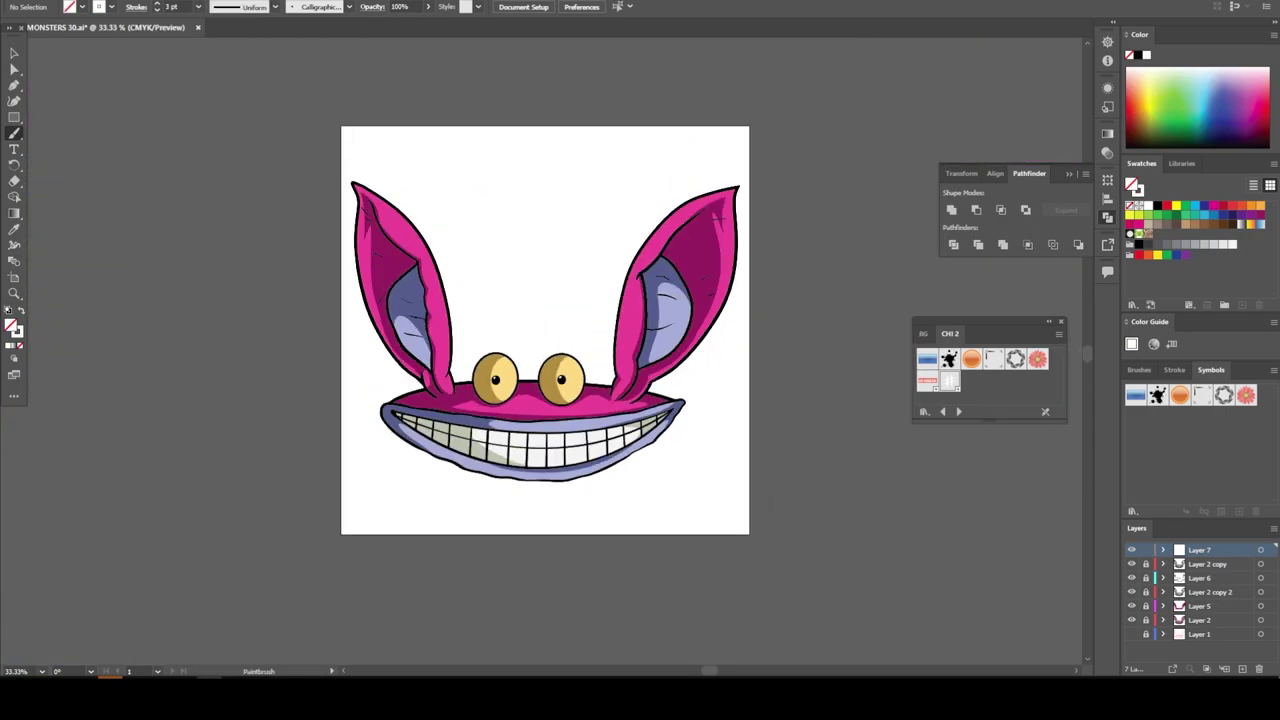
# - On a new layer, place the black BG symbol to fill the artboard
pyautogui.hotkey('ctrl', 'l')
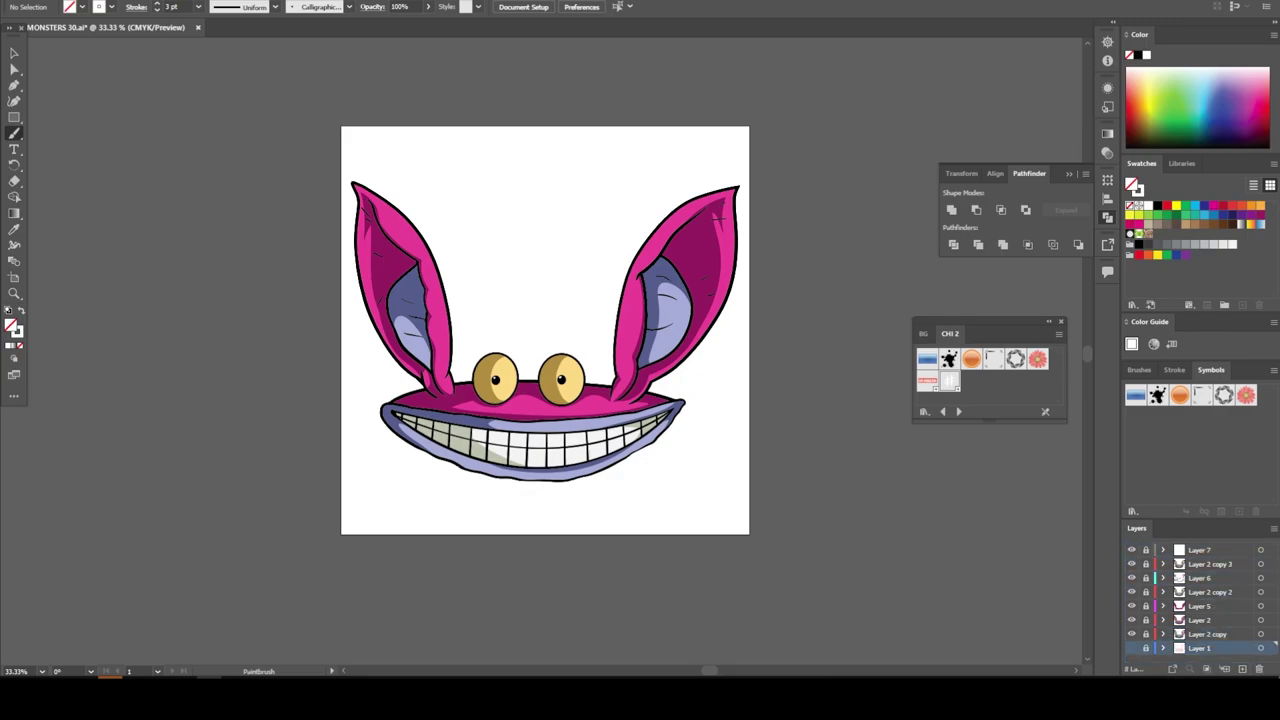
pyautogui.click(924, 411)
pyautogui.click(1100, 648)
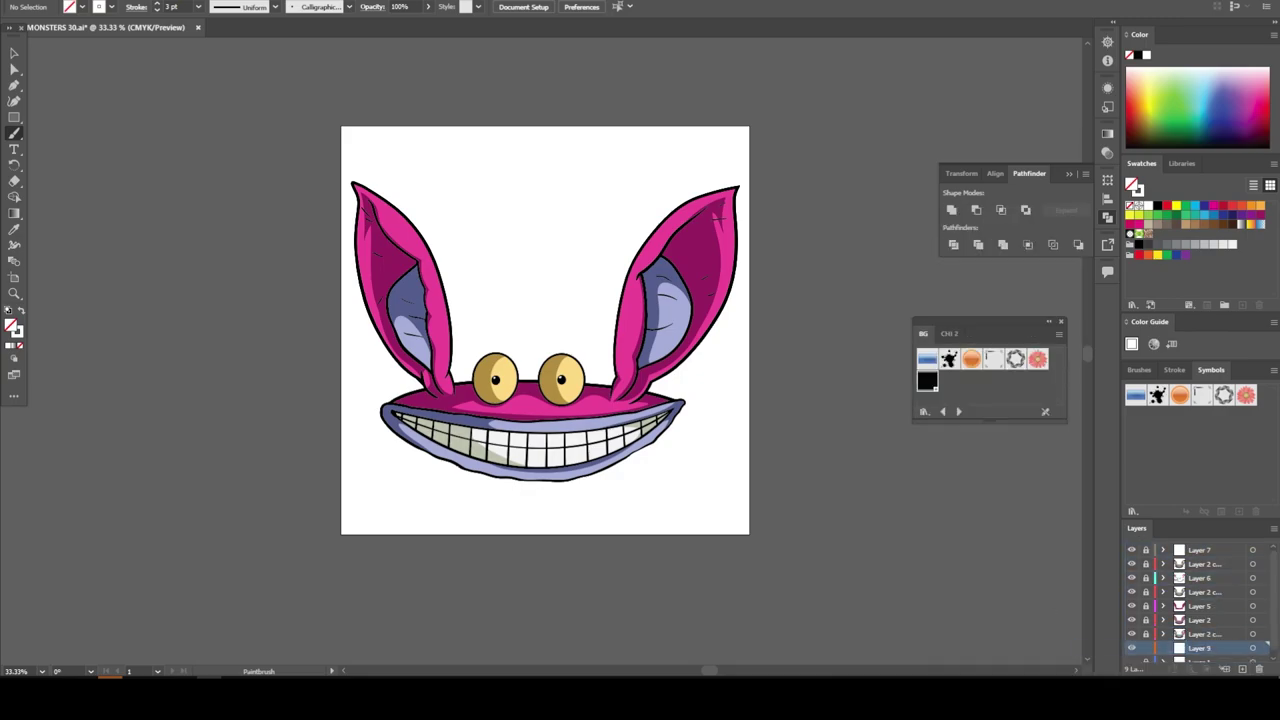
pyautogui.moveTo(928, 380); pyautogui.dragTo(527, 366)
pyautogui.press('v')
pyautogui.moveTo(620, 550); pyautogui.dragTo(638, 520)
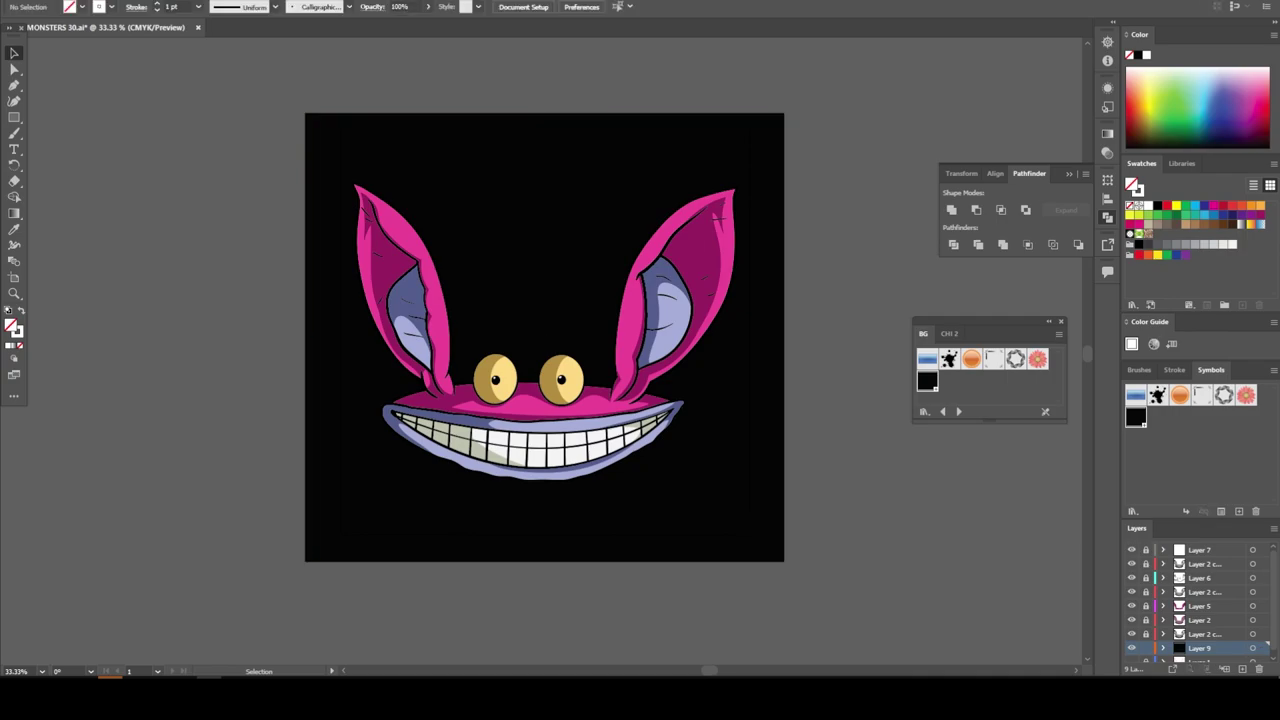
# - Add a second white 18 pt stroke to the monster group as a sticker outline
pyautogui.click(540, 420)
pyautogui.click(318, 2)
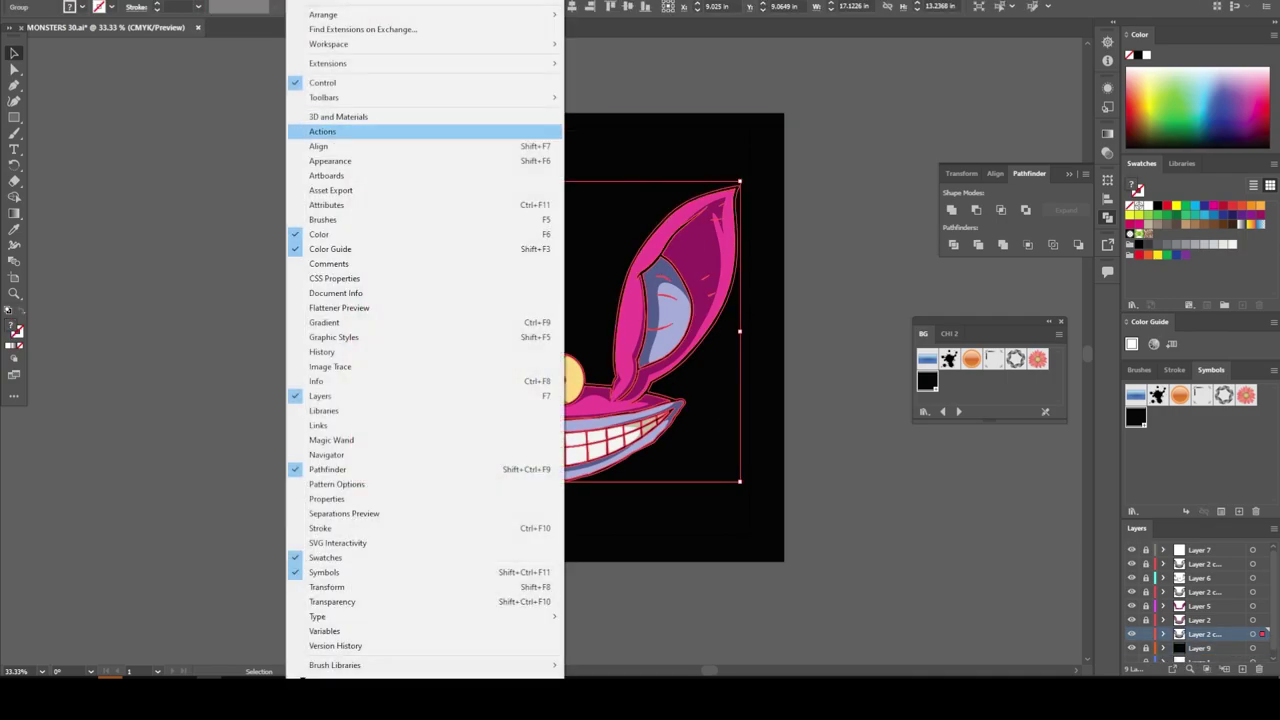
pyautogui.click(340, 129)
pyautogui.hotkey('shift', 'x')
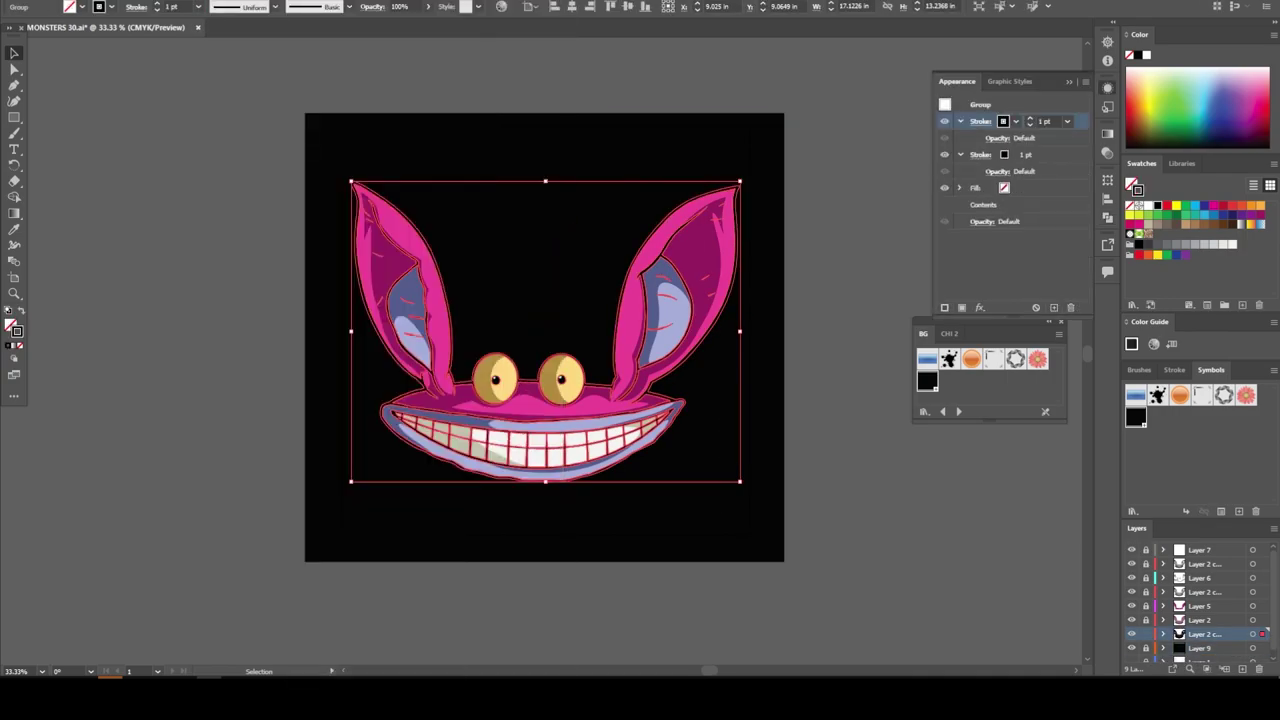
pyautogui.click(944, 307)
pyautogui.click(1003, 188)
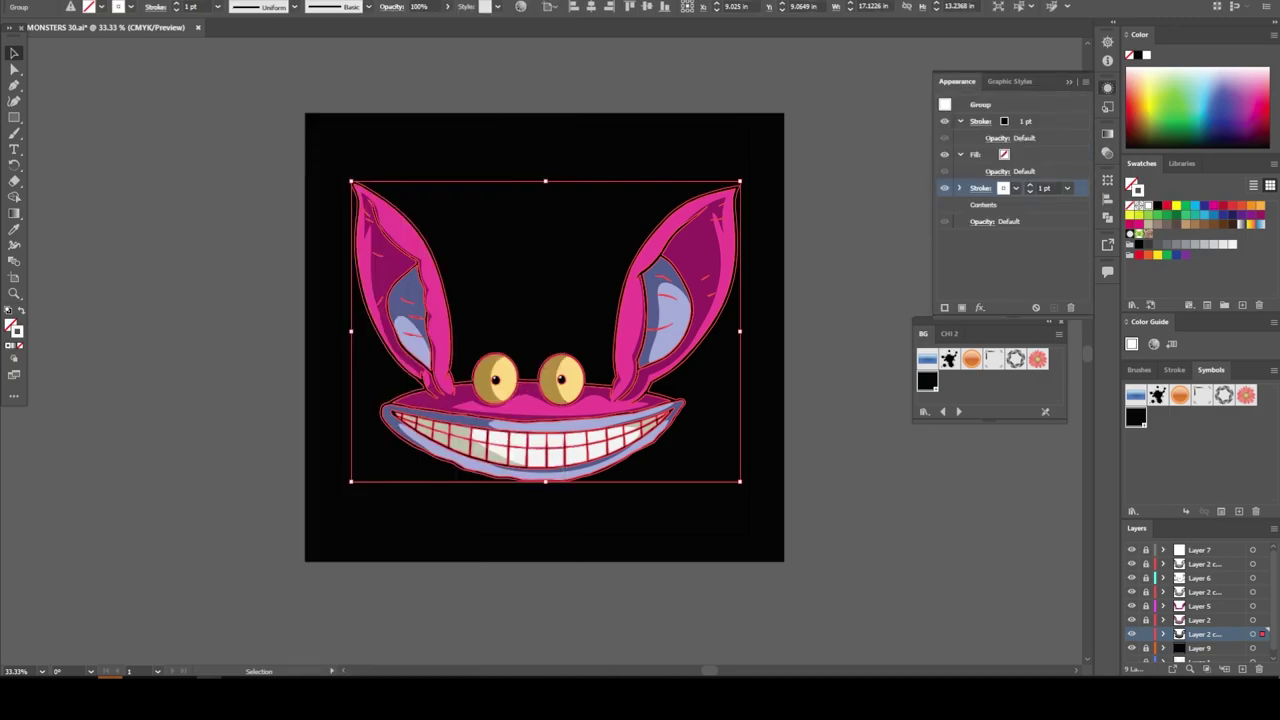
pyautogui.click(1030, 185)
pyautogui.write('20')
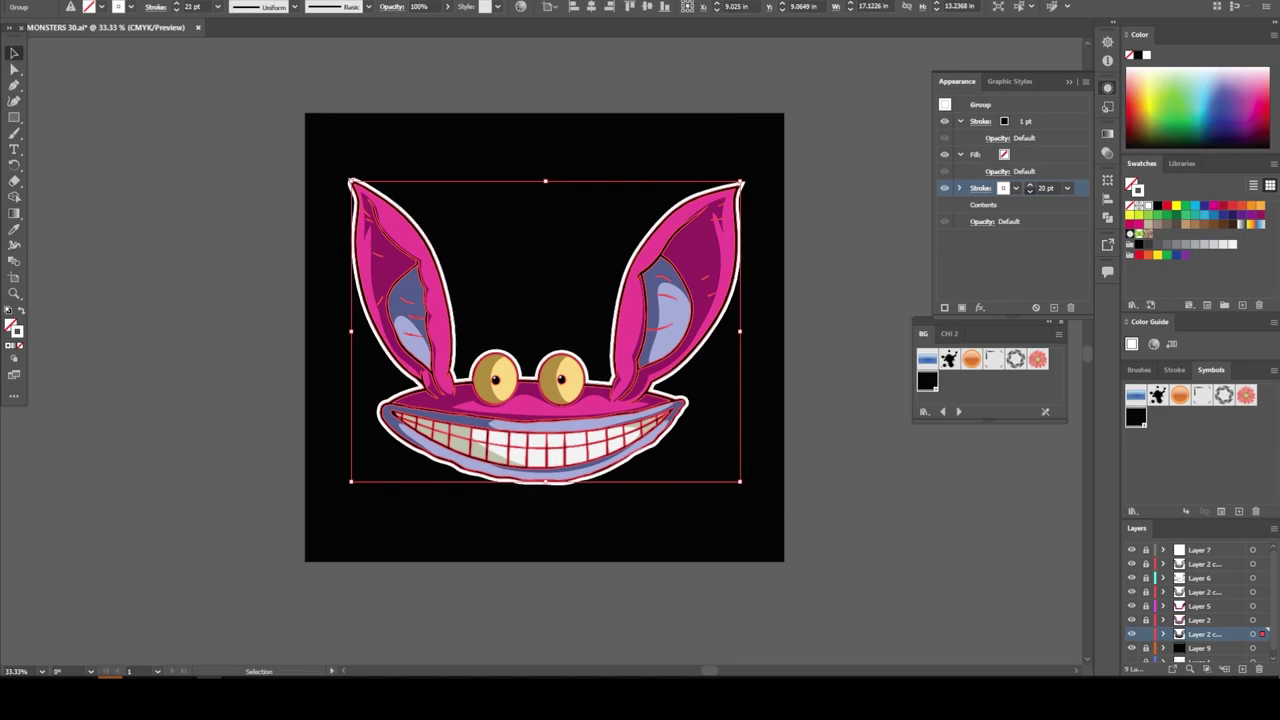
pyautogui.press('Down')
pyautogui.press('Down')
pyautogui.hotkey('ctrl', 'shift', 'a')
# - On new layers, place the red CHI 2 handle tag and a white # above the right ear
pyautogui.click(1244, 669)
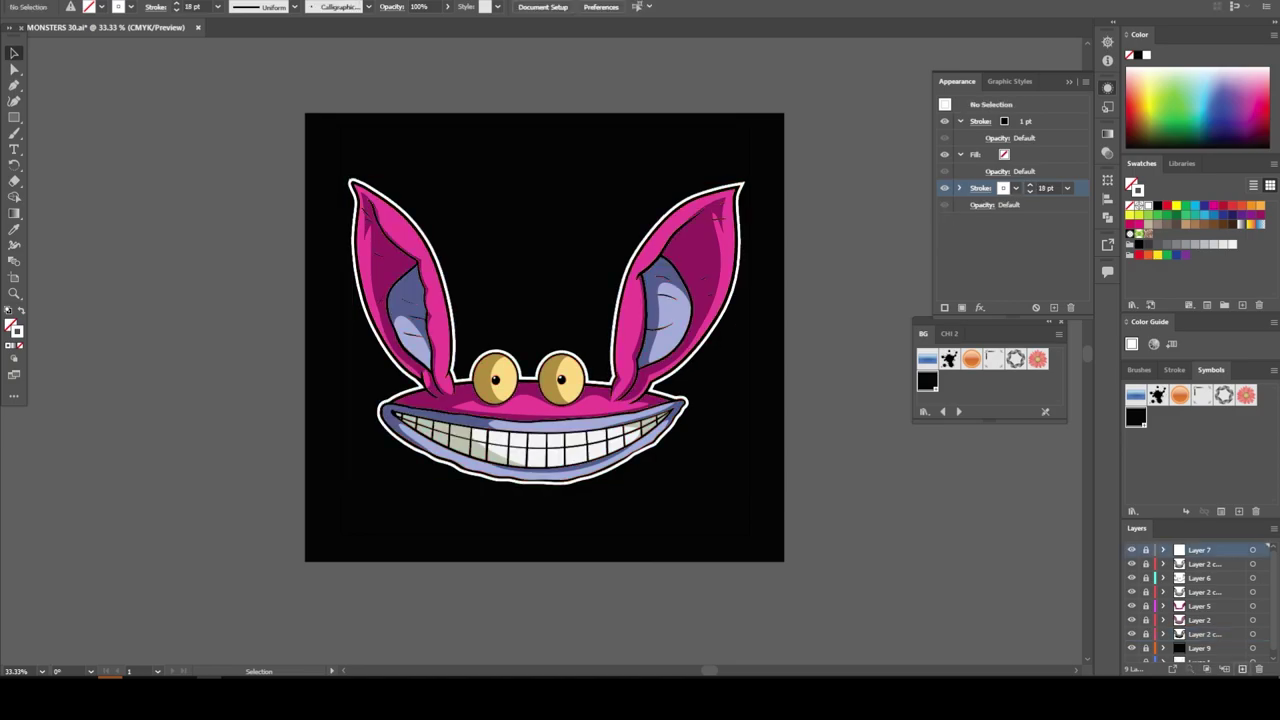
pyautogui.hotkey('ctrl', '+')
pyautogui.click(924, 411)
pyautogui.click(1100, 637)
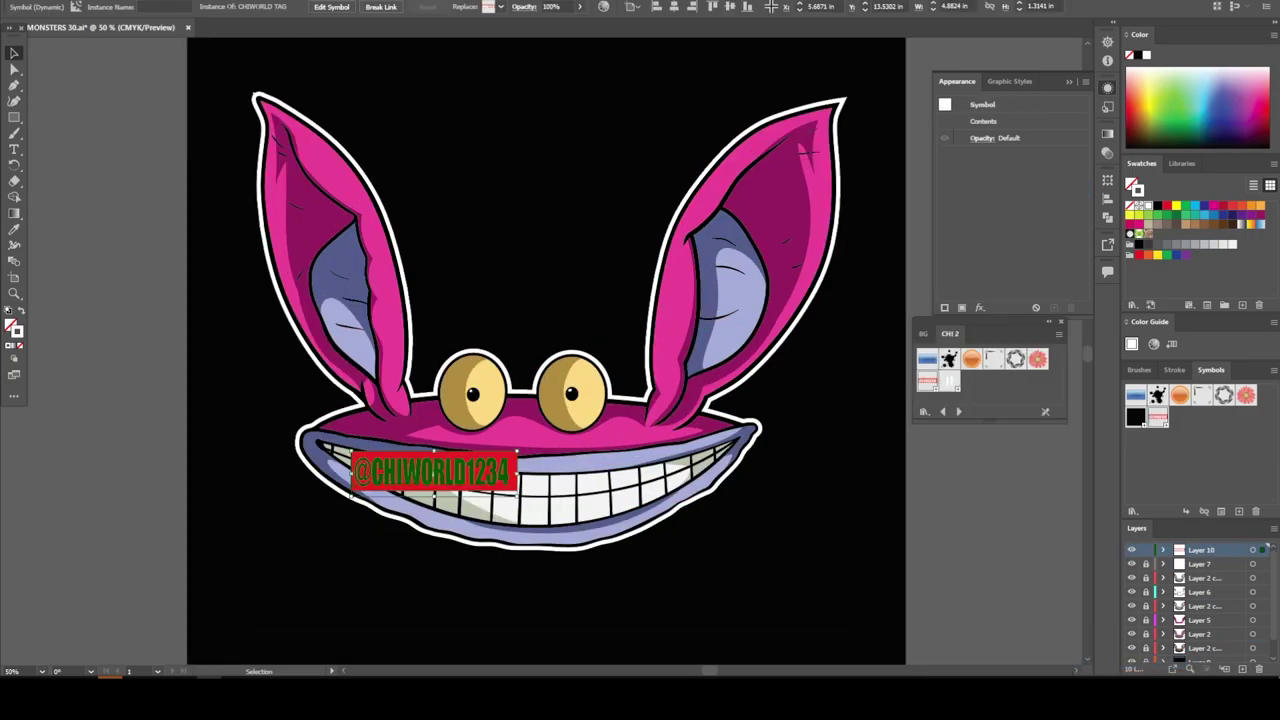
pyautogui.click(1244, 669)
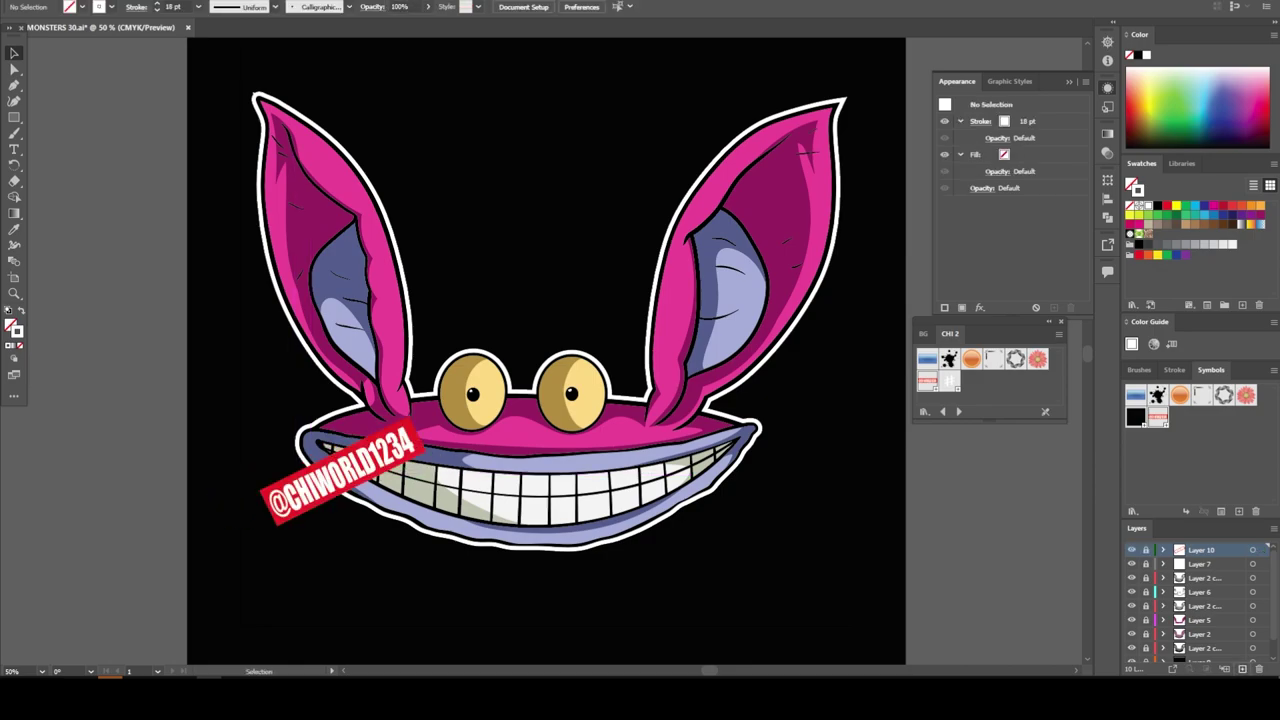
pyautogui.scroll(2, 546, 326)
pyautogui.moveTo(992, 358); pyautogui.dragTo(733, 145)
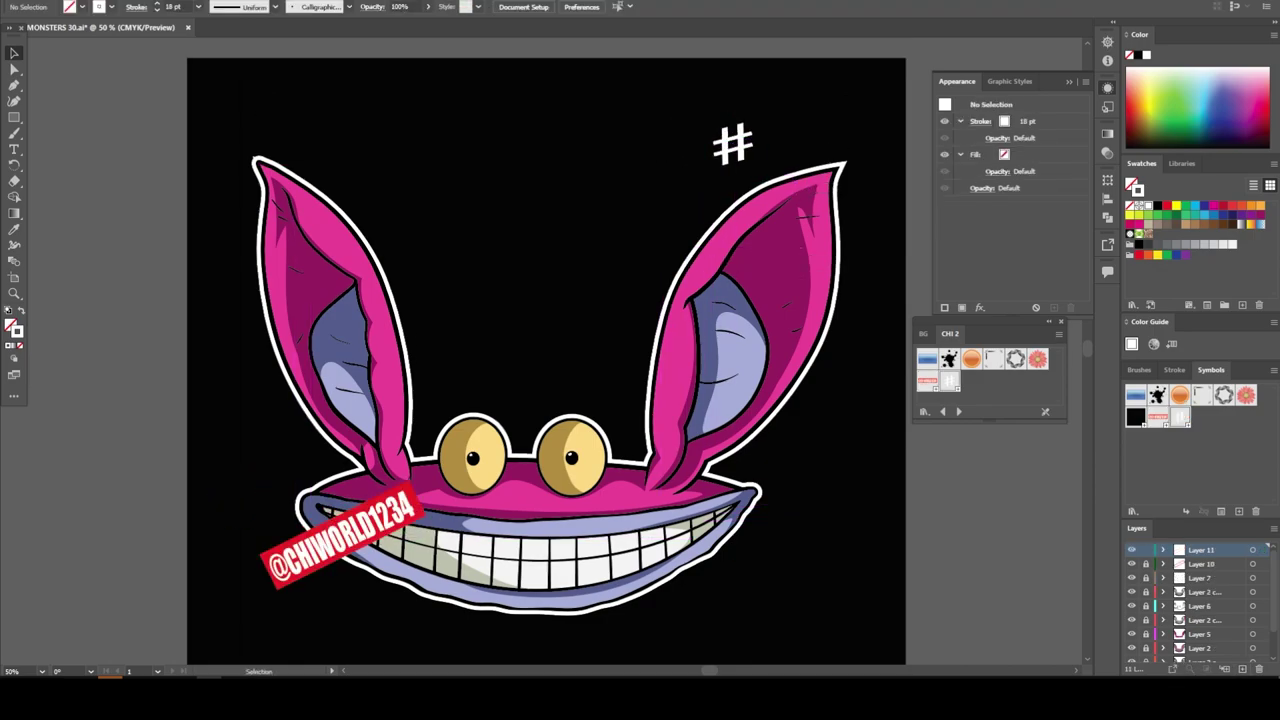
# - On a new layer, add text '30' at about 194 pt beside the # mark
pyautogui.click(1244, 669)
pyautogui.scroll(3, 546, 400)
pyautogui.press('t')
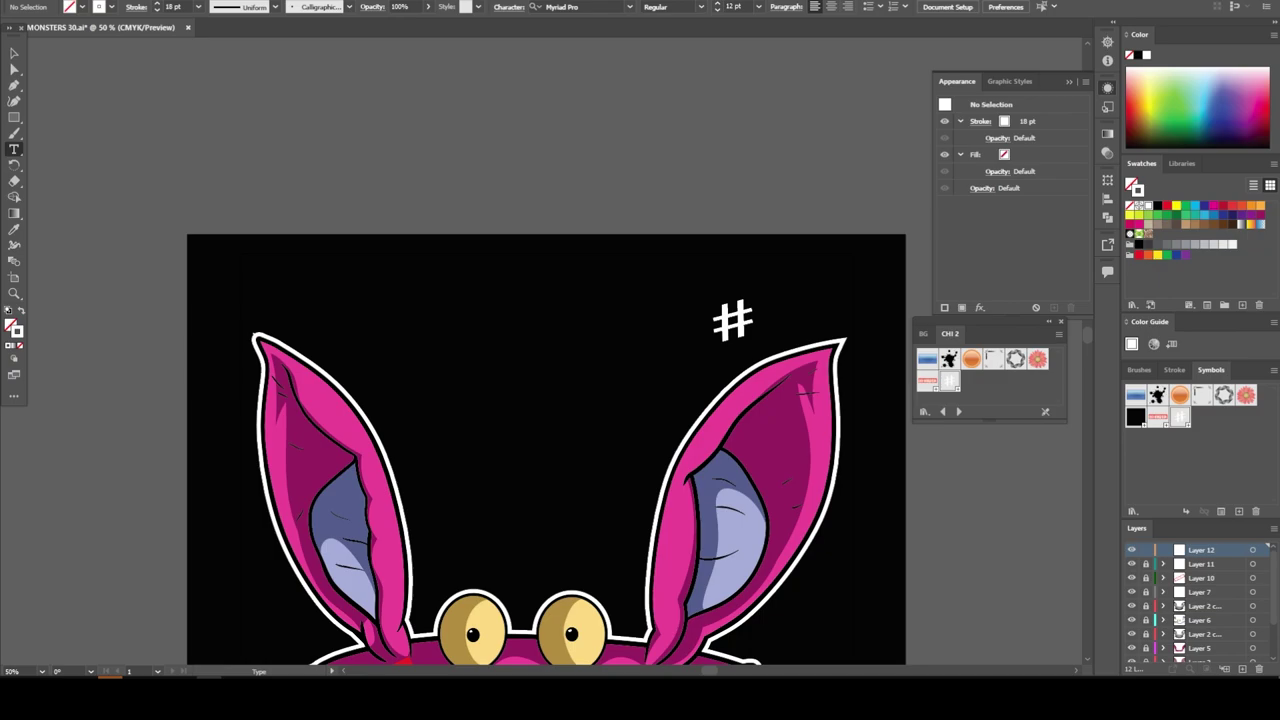
pyautogui.click(720, 170)
pyautogui.press('Escape')
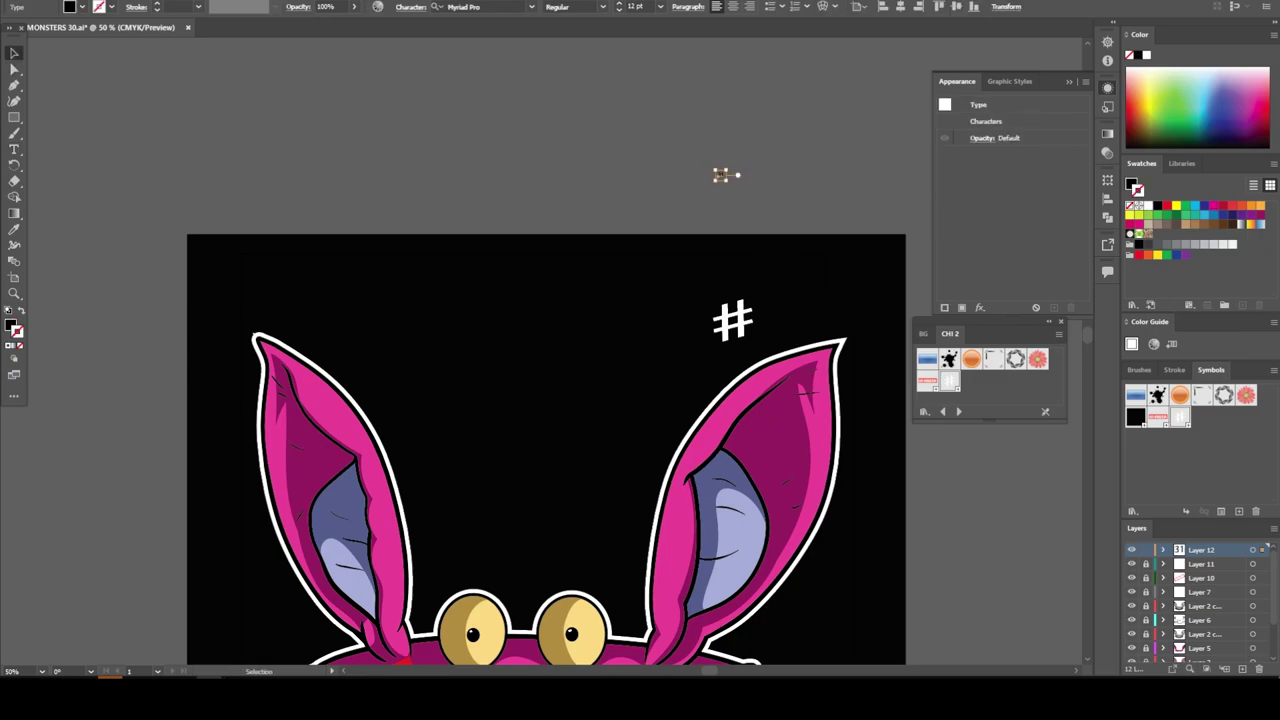
pyautogui.moveTo(727, 156); pyautogui.dragTo(774, 78)
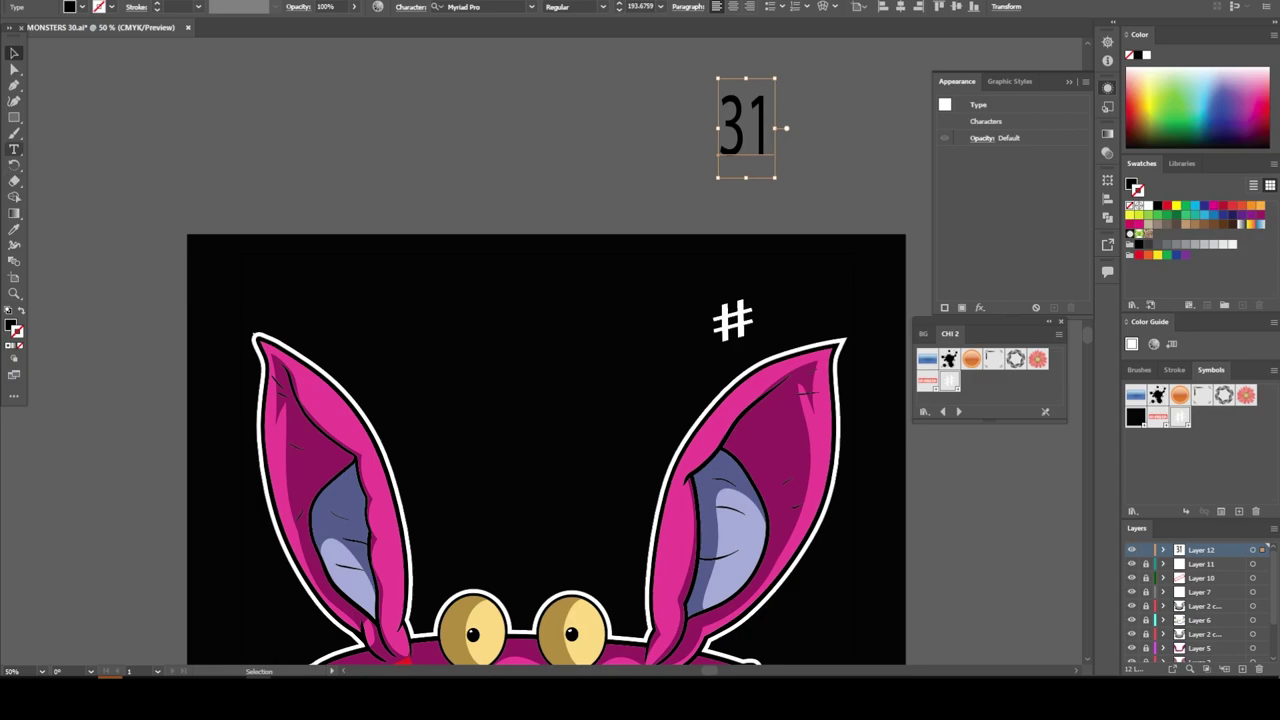
pyautogui.doubleClick(745, 127)
pyautogui.write('30')
pyautogui.press('Escape')
pyautogui.moveTo(745, 127); pyautogui.dragTo(800, 327)
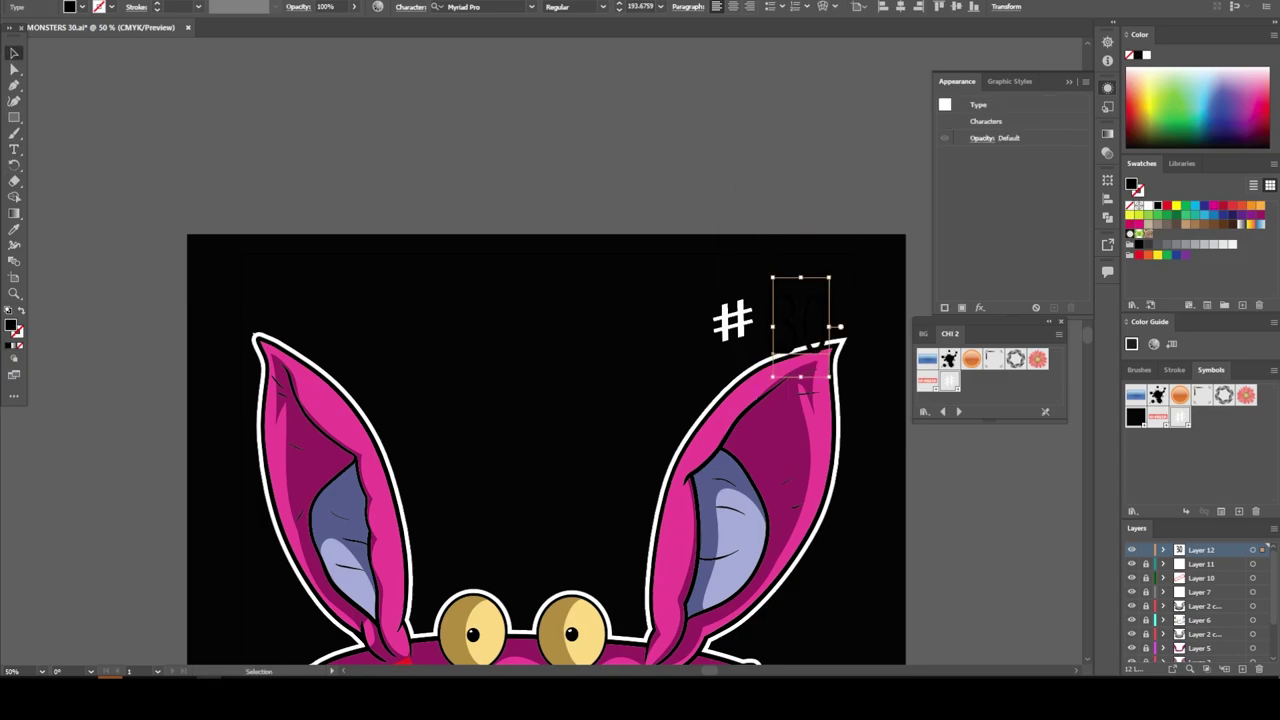
# - Make the 30 white in Nimbus Sans Extd Black and stretch #30 taller
pyautogui.doubleClick(11, 324)
pyautogui.click(471, 234)
pyautogui.click(780, 248)
pyautogui.click(478, 7)
pyautogui.write('Nimbus Sans Extd Black')
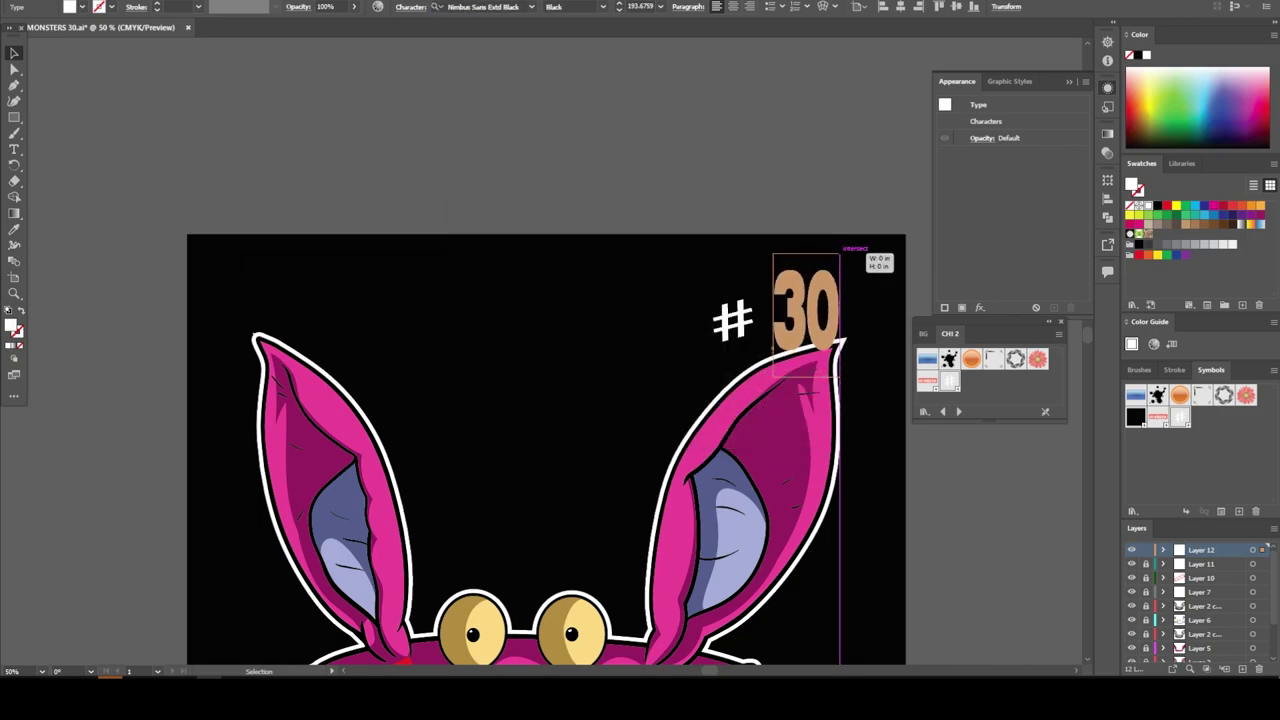
pyautogui.moveTo(876, 277); pyautogui.dragTo(830, 256)
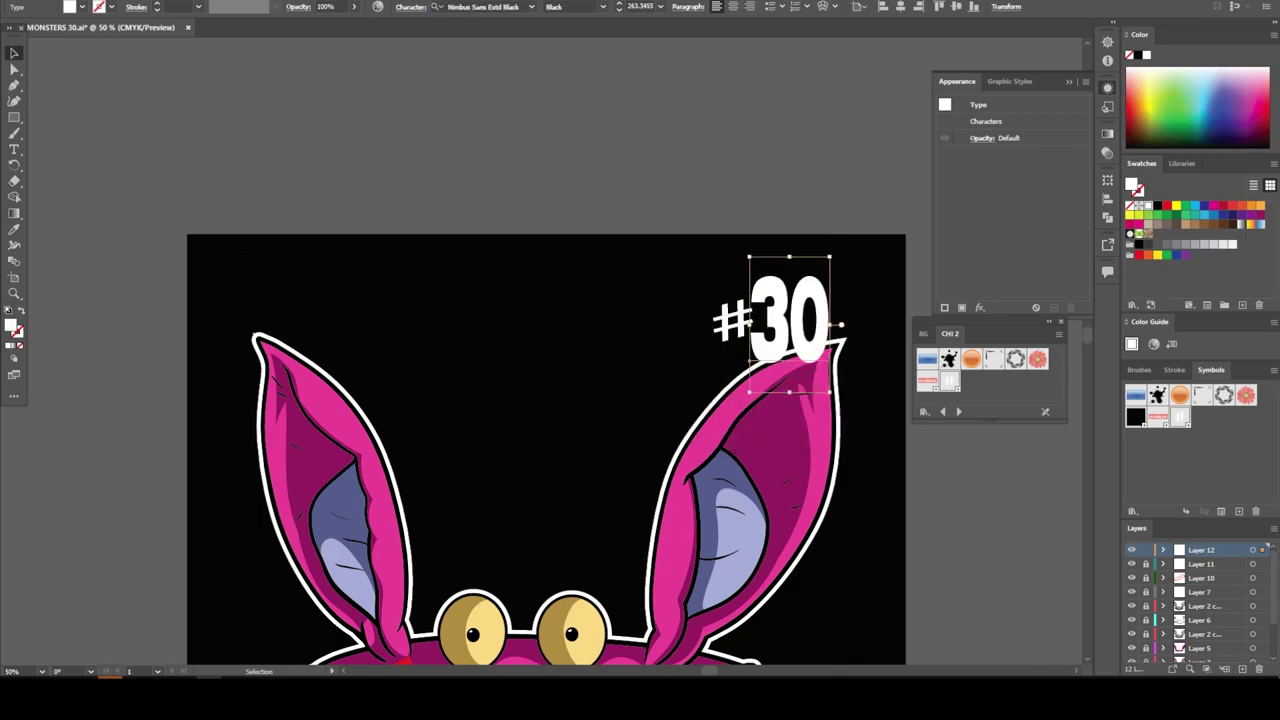
pyautogui.hotkey('ctrl', 'shift', 'a')
pyautogui.hotkey('ctrl', '-')
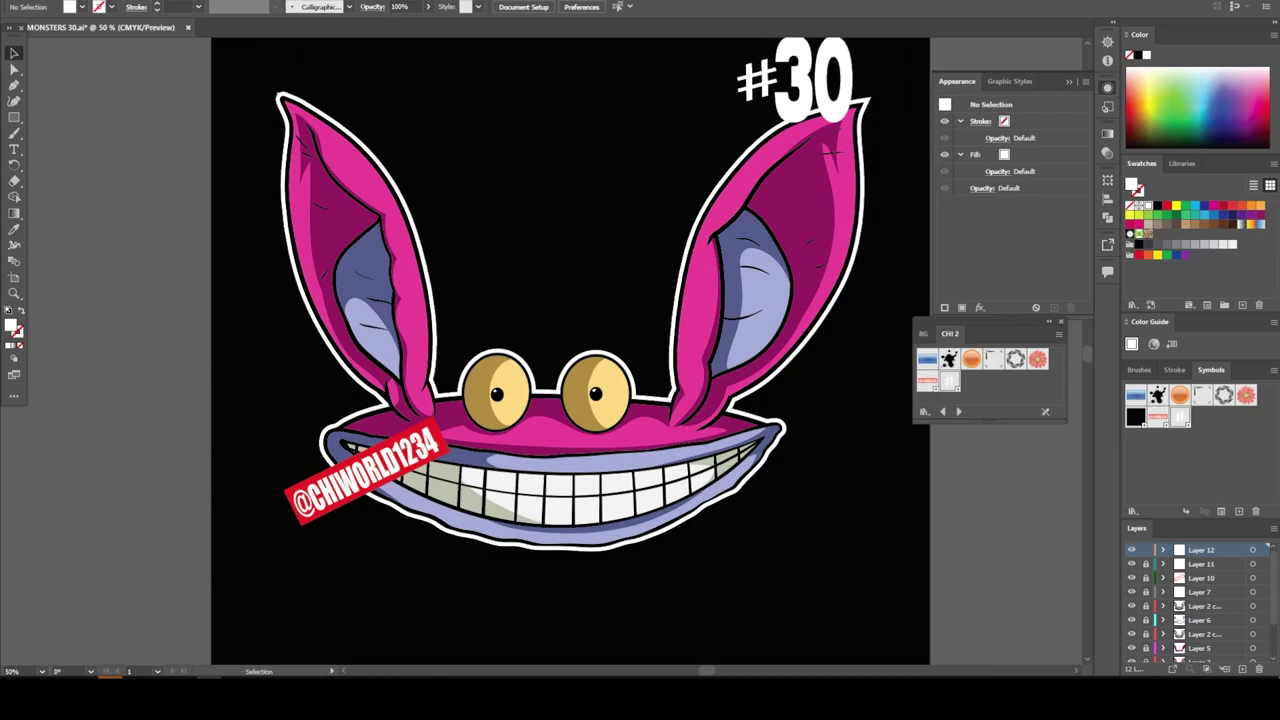